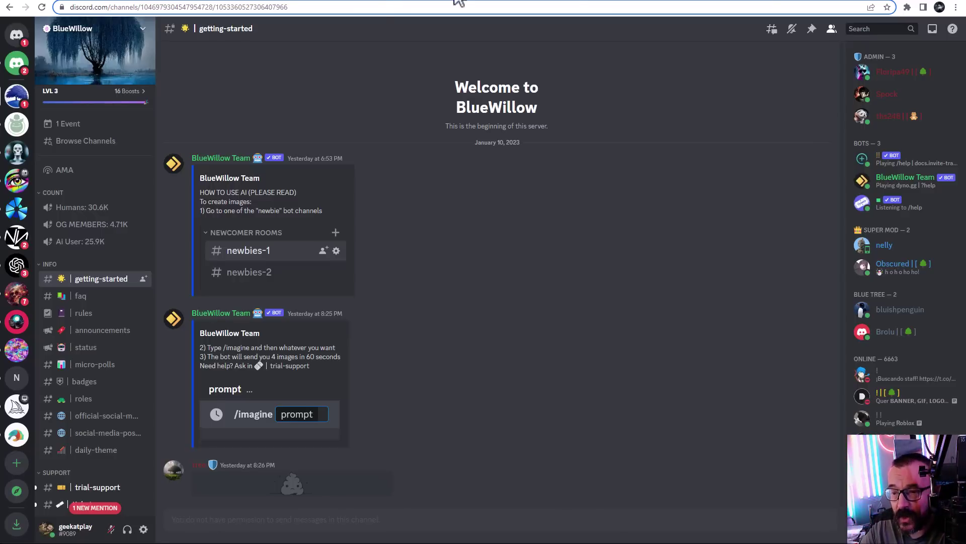
- Open the Community Feed on the Midjourney website and browse the hot community images
left_click(385, 3)
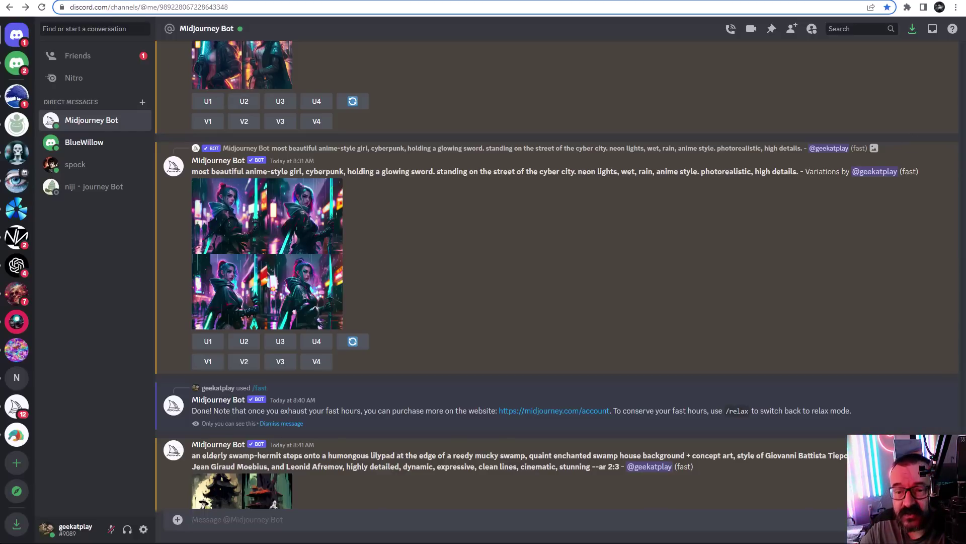
left_click(155, 3)
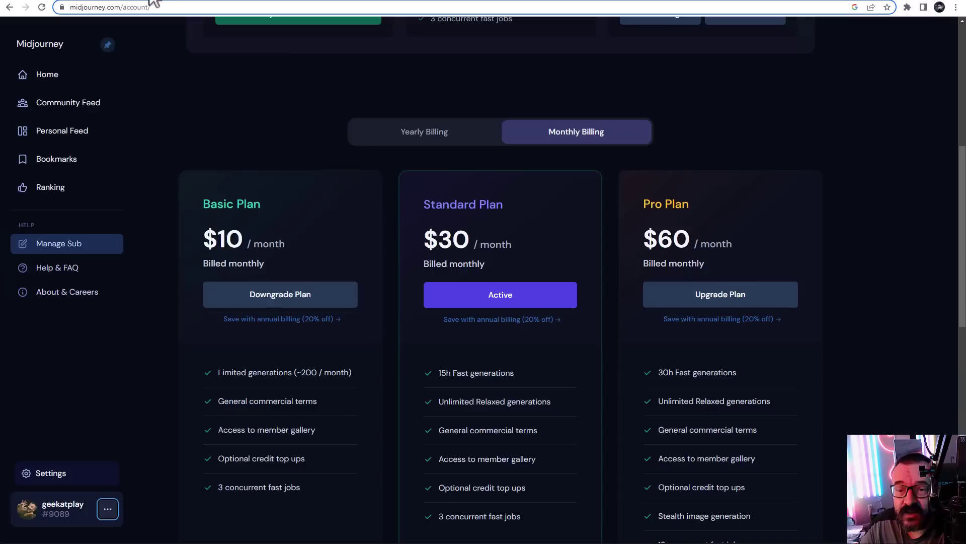
left_click(59, 107)
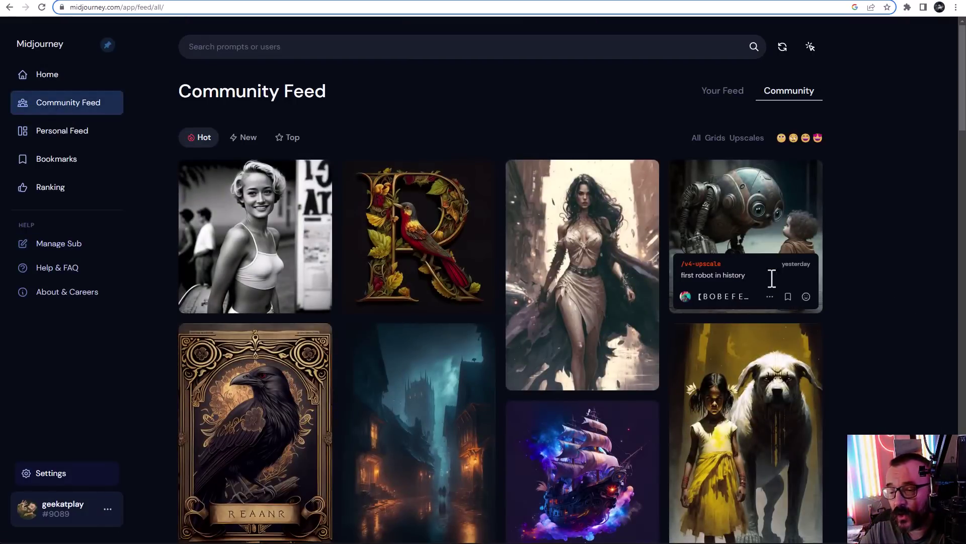
scroll(819, 285, "down", 6)
scroll(837, 298, "down", 4)
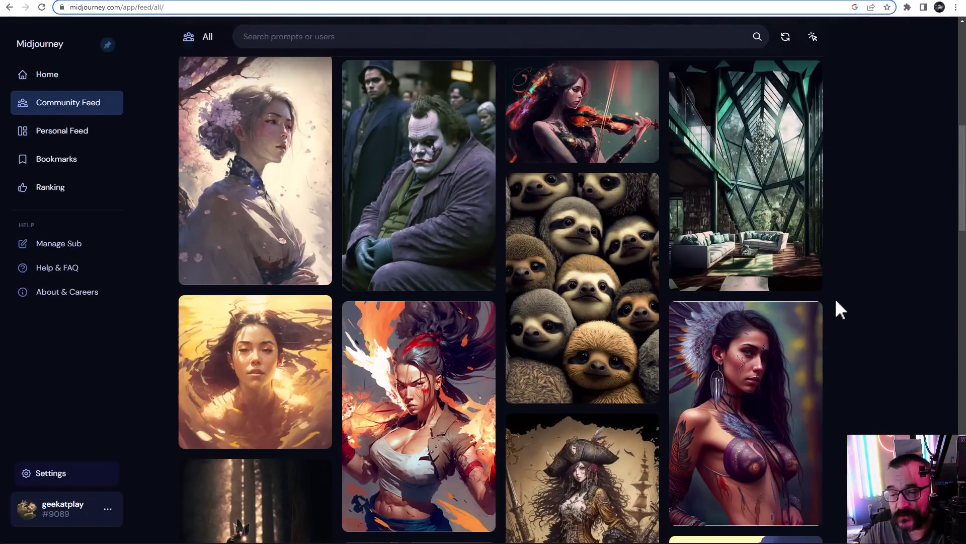
scroll(834, 298, "down", 4)
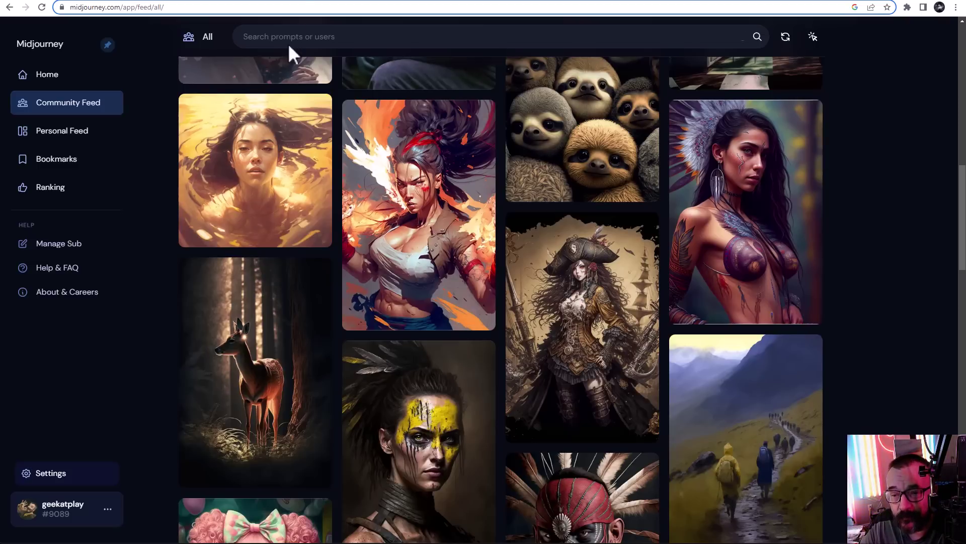
- Send the Midjourney Bot an /imagine request with the prompt "landscape --ar 3:2" in its direct messages
left_click(414, 1)
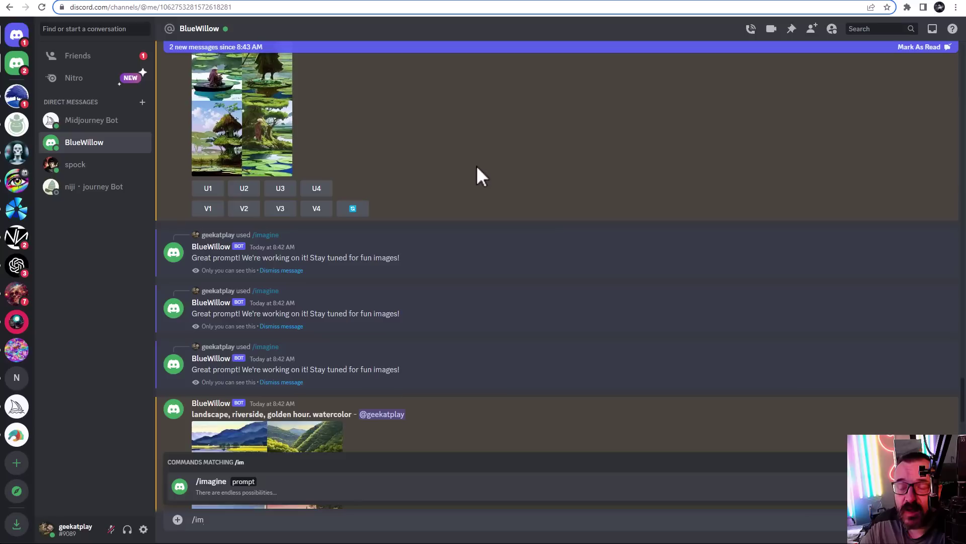
left_click(91, 120)
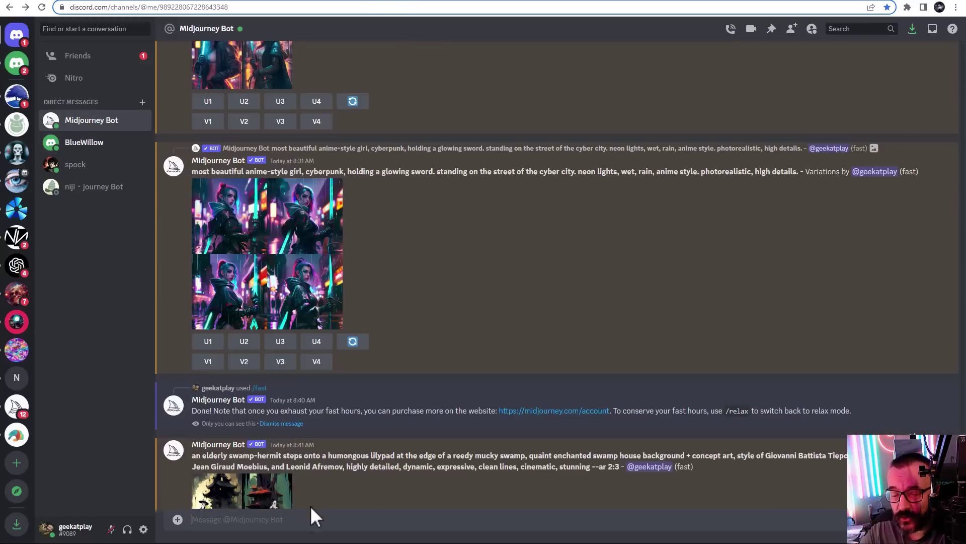
type("/im")
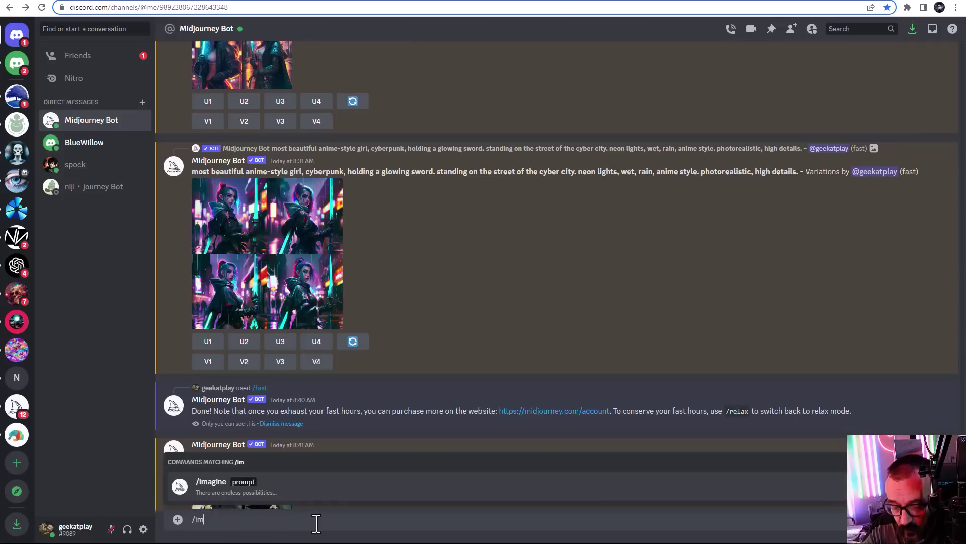
key("Tab")
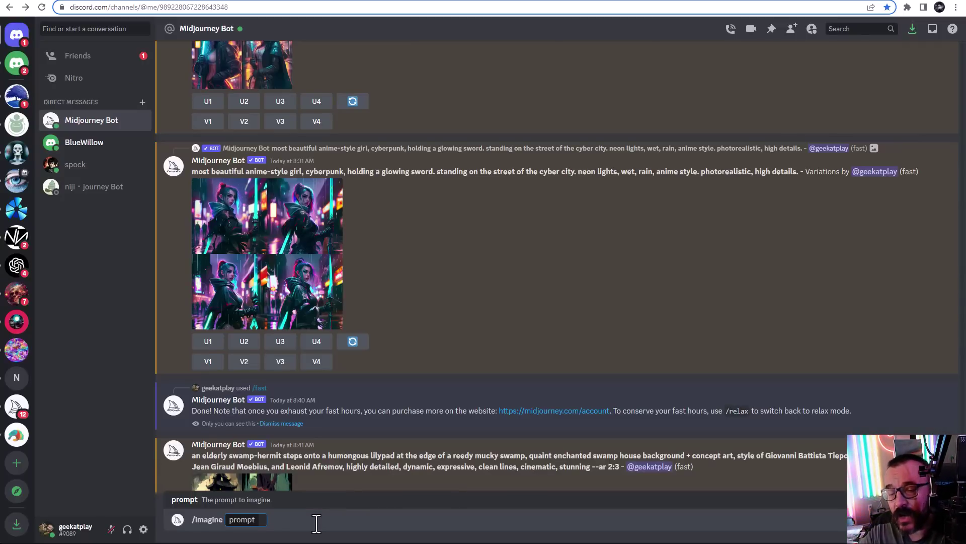
type("landscape")
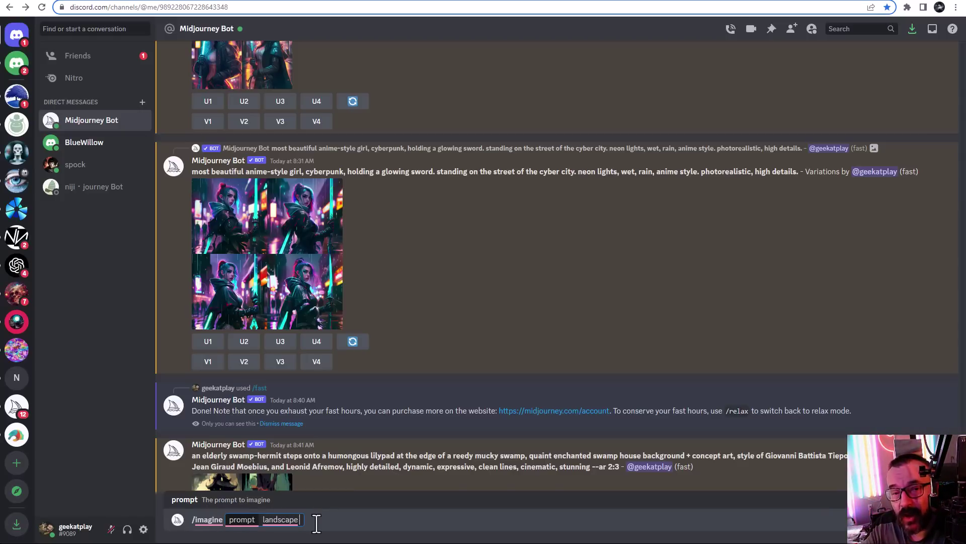
type(" --a")
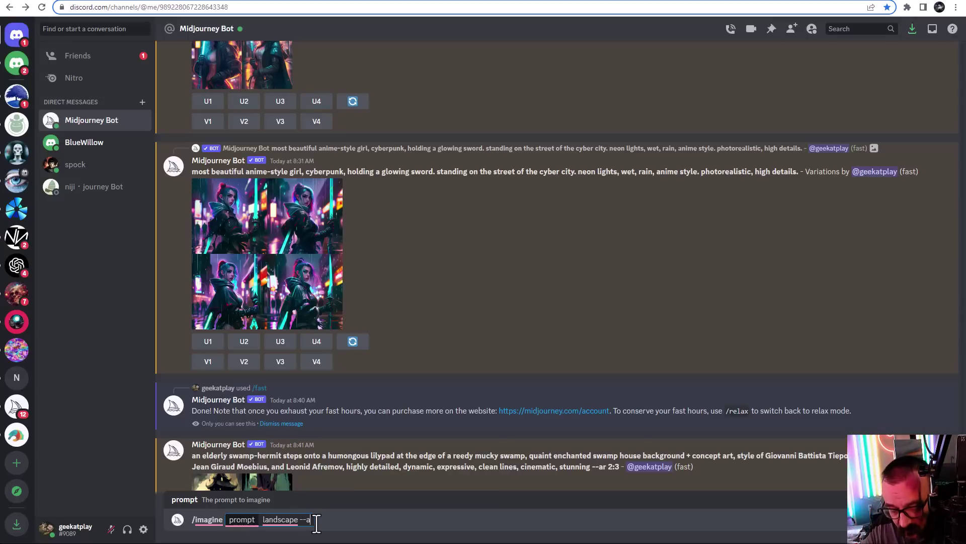
type("r 3:2")
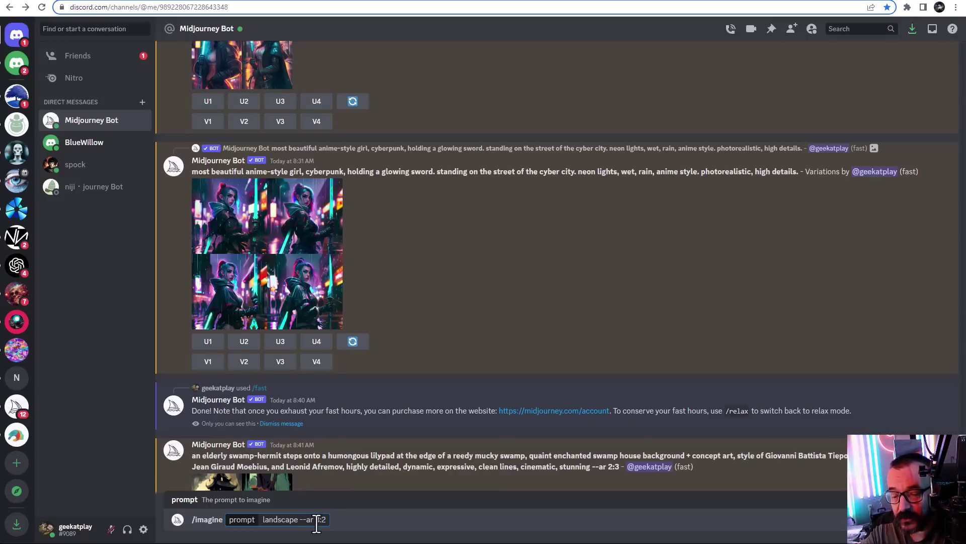
key("Return")
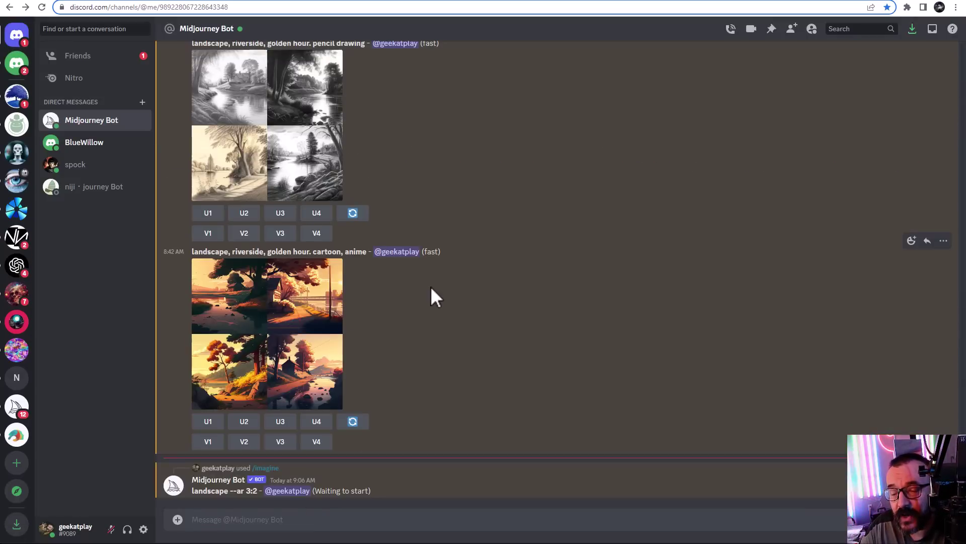
- Send the BlueWillow bot an /imagine request with the prompt "landscape --ar 3:2" in its direct messages
left_click(647, 2)
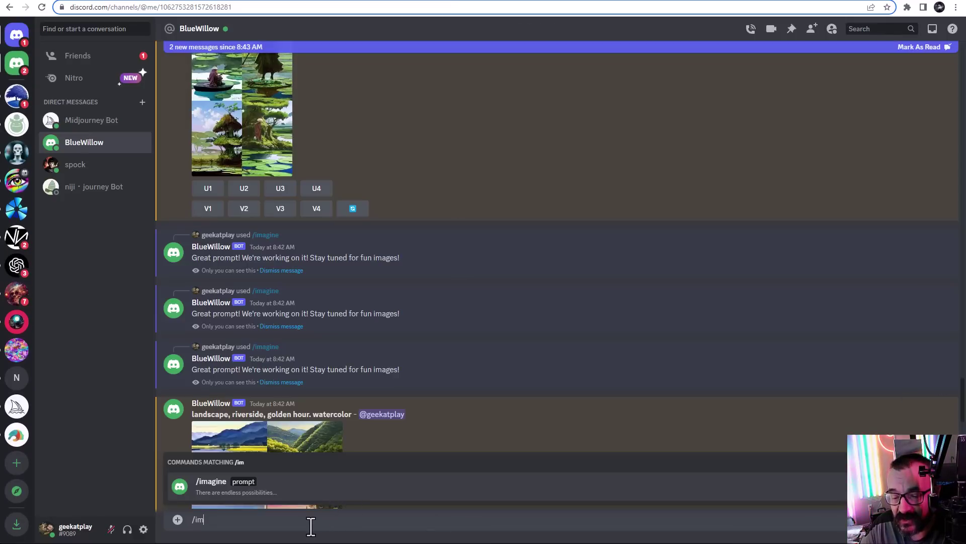
key("Tab")
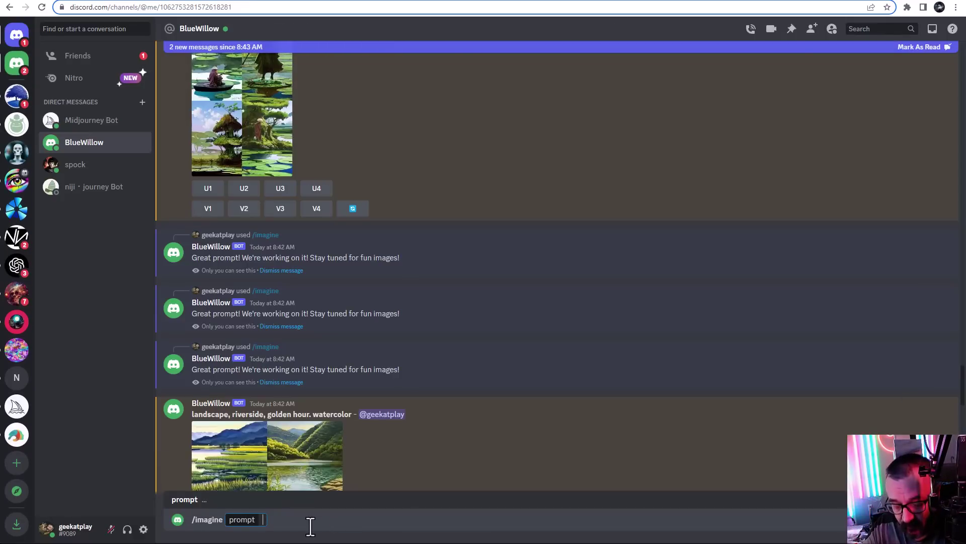
type("land")
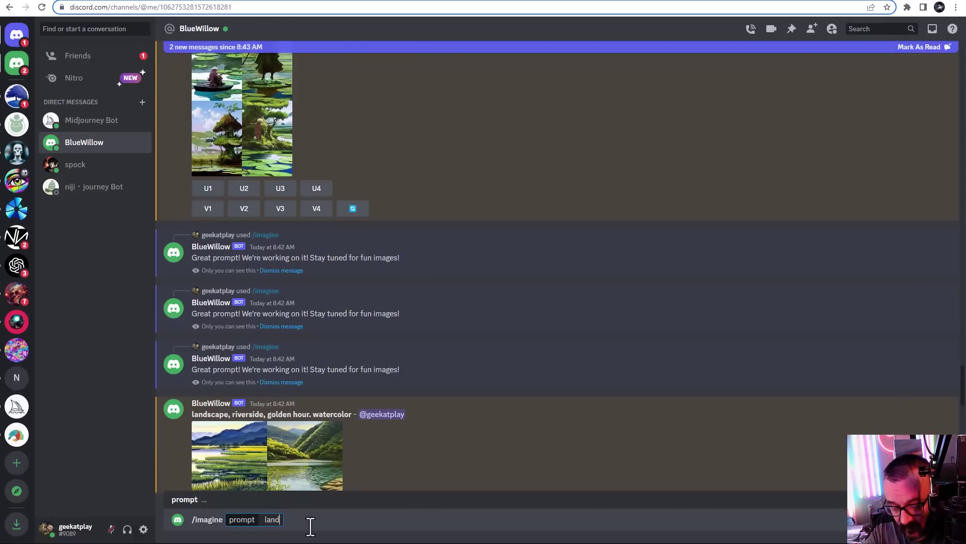
type("scape")
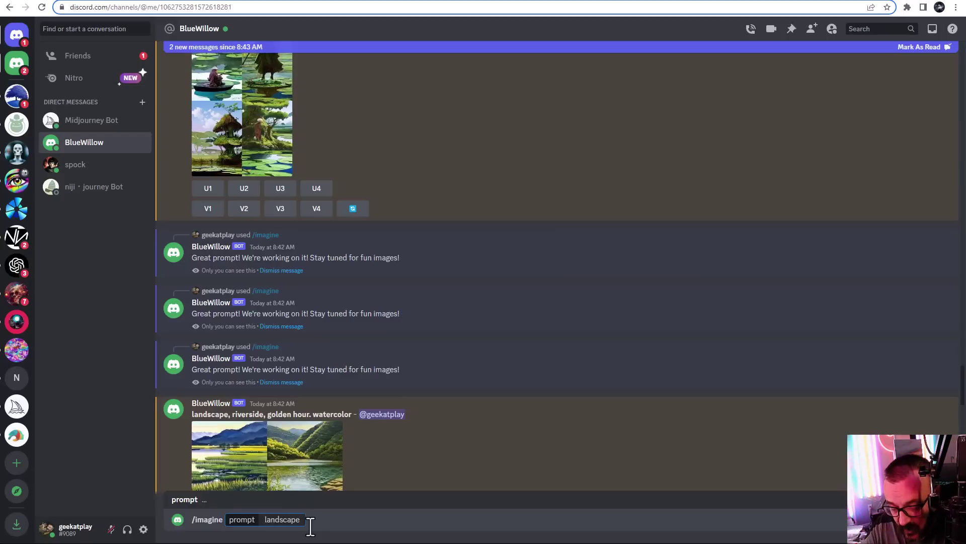
type(" -")
type("-v 4")
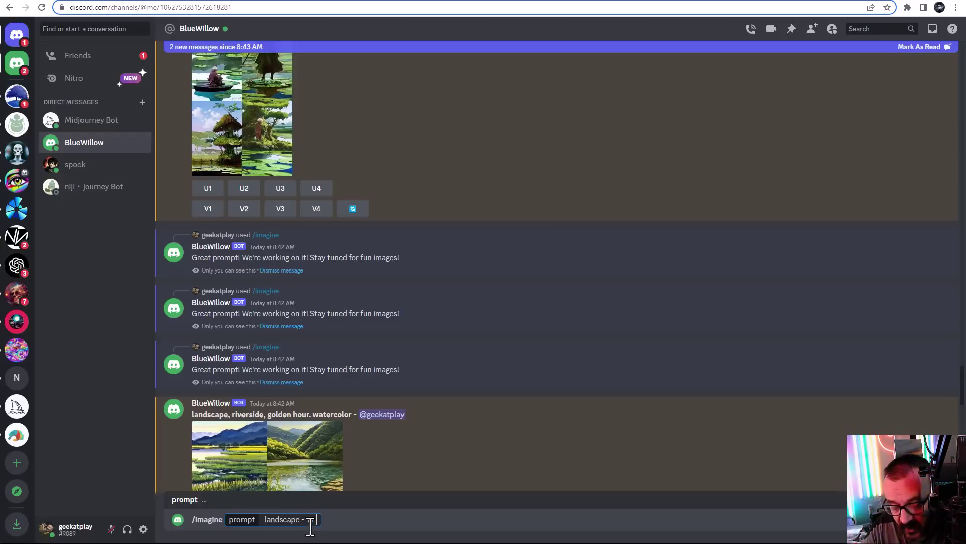
key("Return")
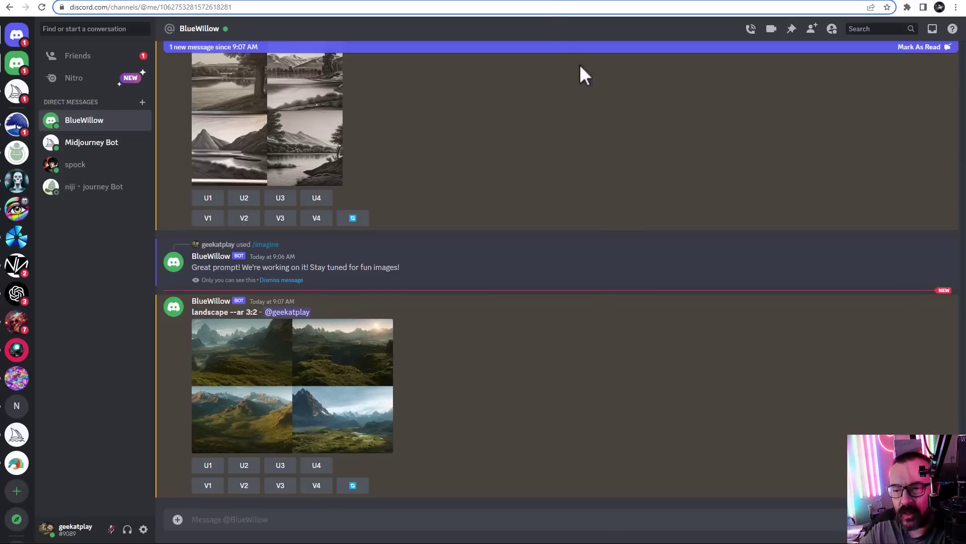
- Review the earlier questions and answers in the BlueWillow server's faq channel on pricing, NSFW content, aspect ratio and upscaling
left_click(554, 2)
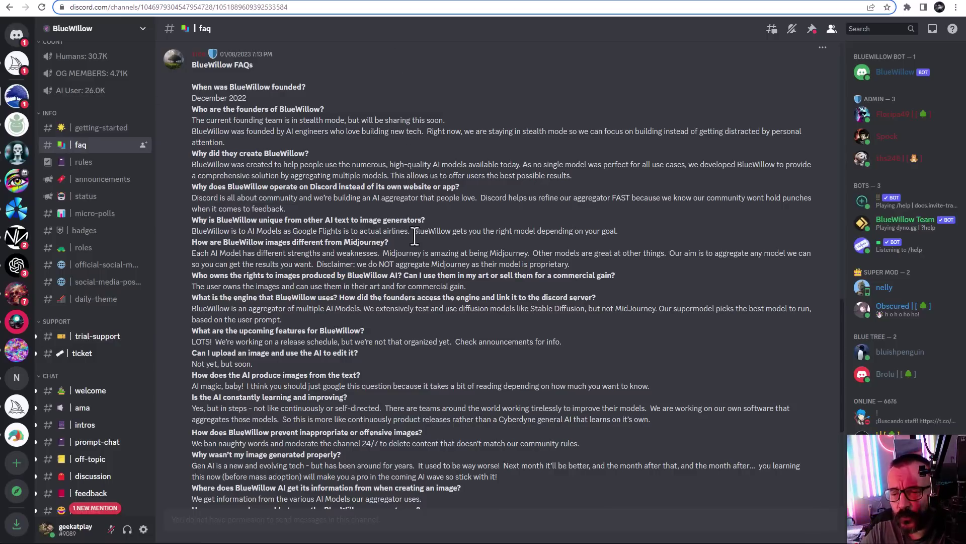
scroll(394, 268, "up", 9)
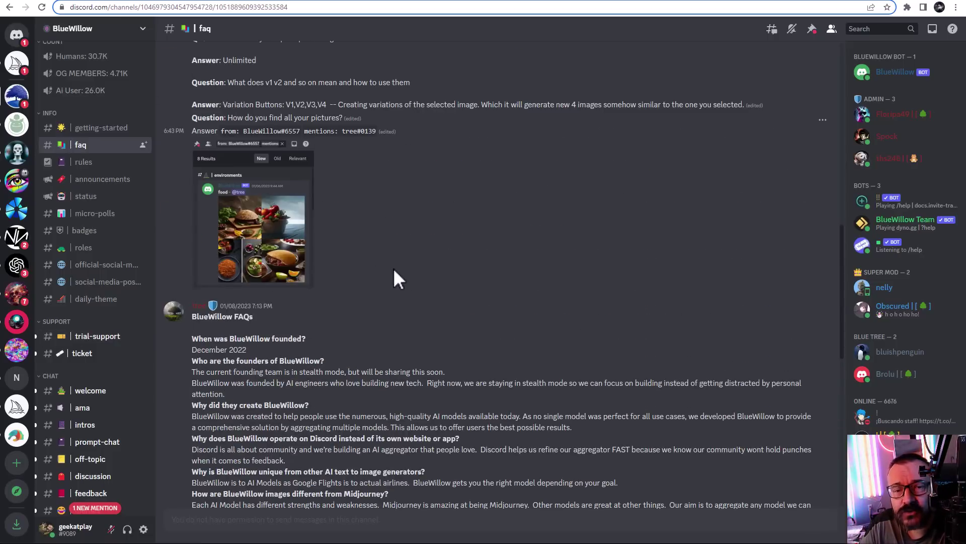
scroll(386, 188, "up", 2)
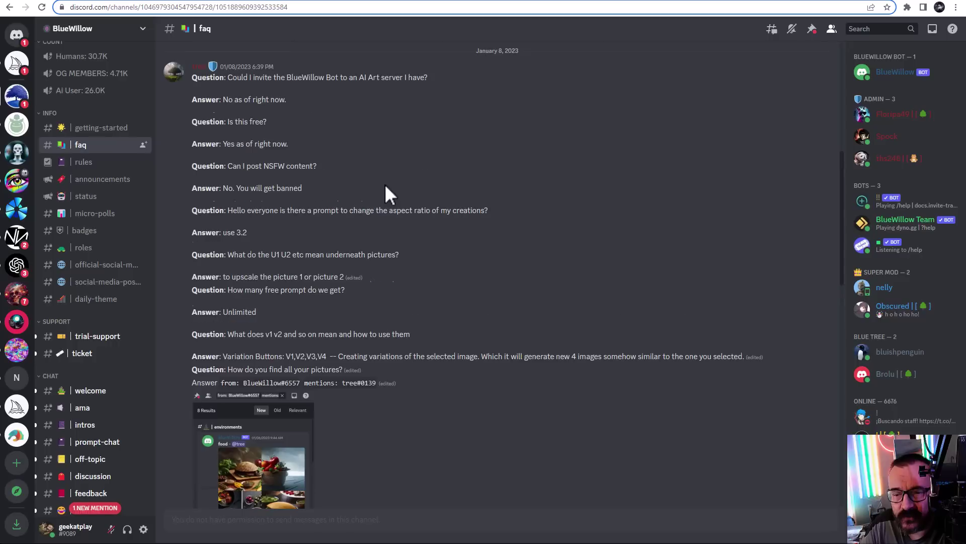
scroll(386, 187, "down", 1)
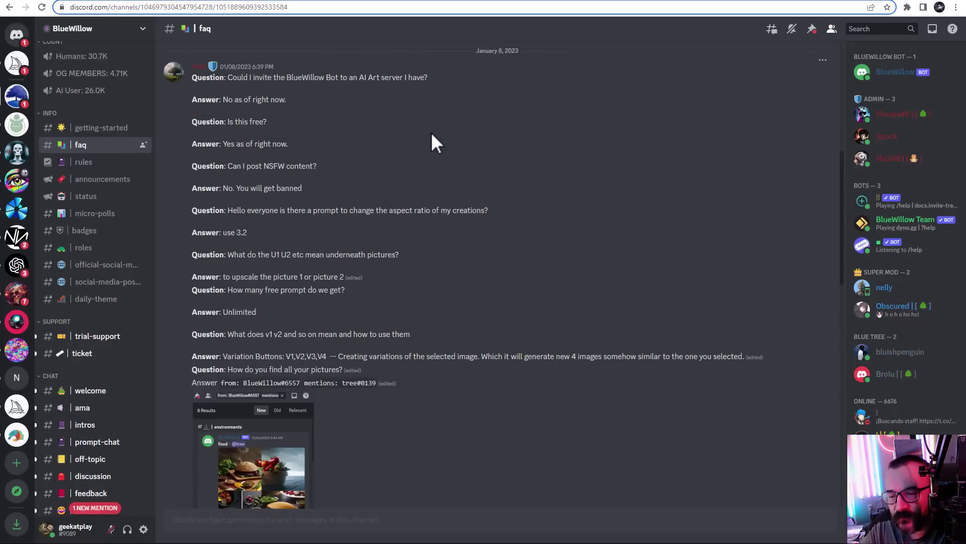
scroll(433, 141, "down", 1)
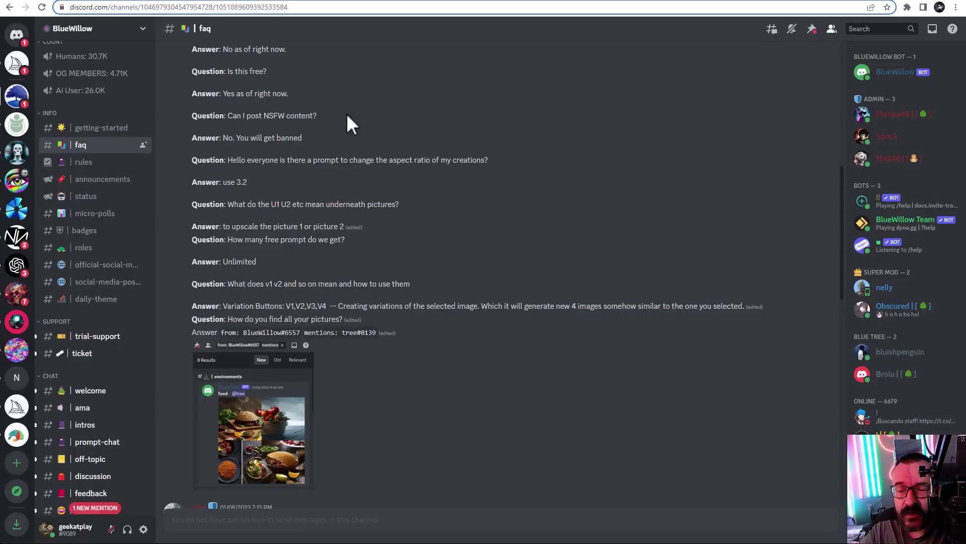
left_click_drag(347, 117, 255, 116)
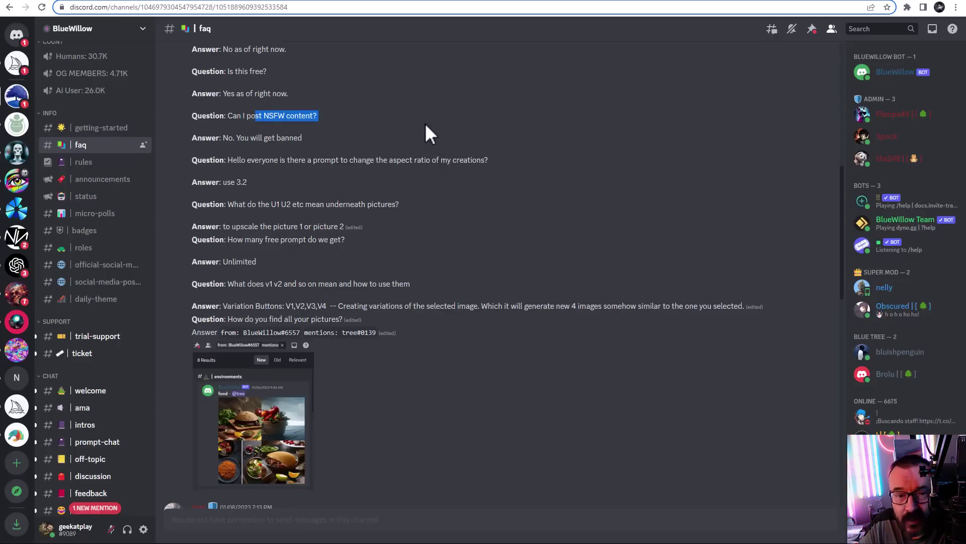
left_click(410, 126)
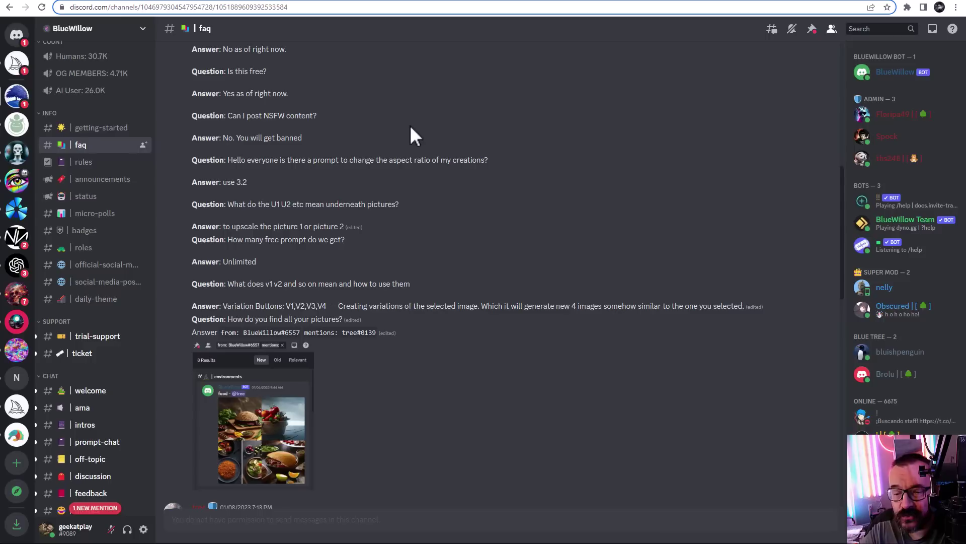
scroll(410, 125, "down", 1)
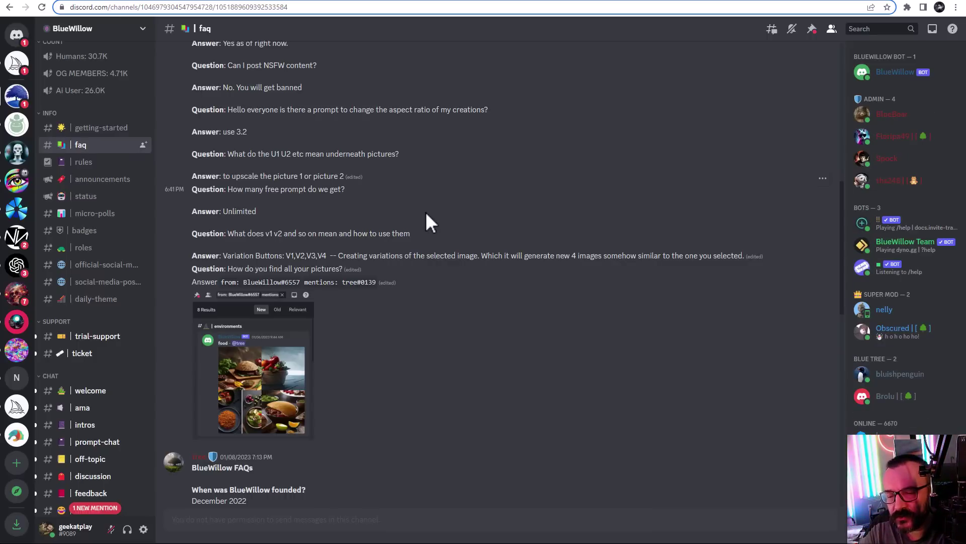
- Read the "BlueWillow FAQs" post on its founding date, how its images differ from Midjourney's, and image rights
scroll(462, 281, "down", 7)
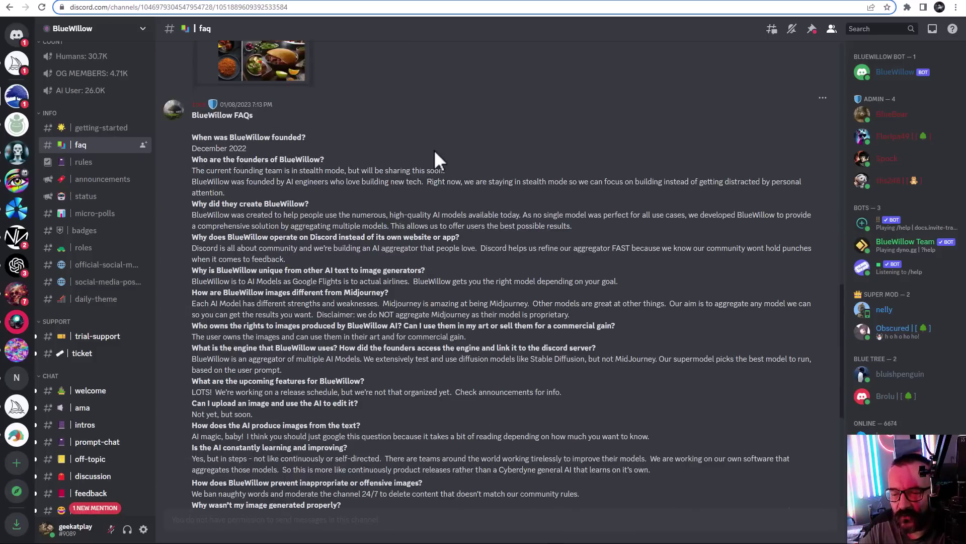
scroll(435, 150, "down", 1)
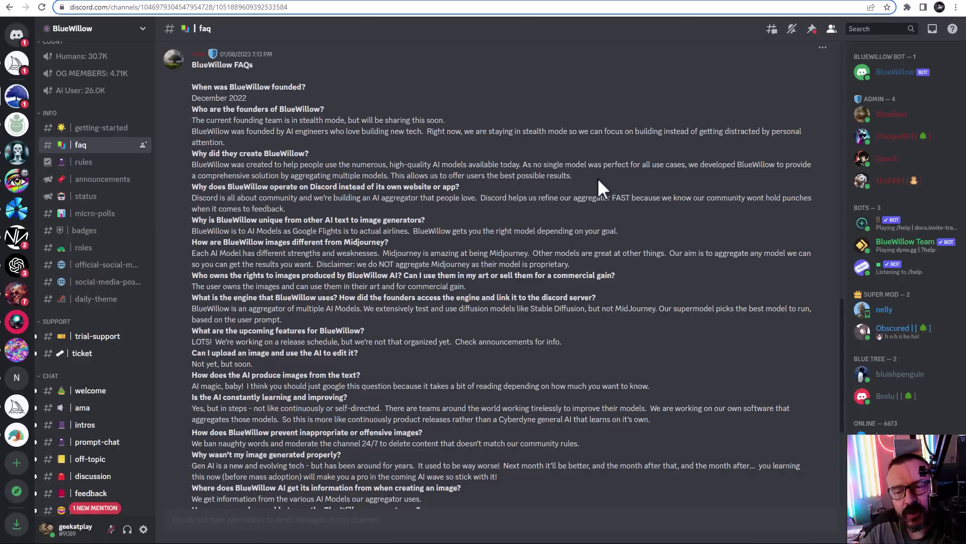
left_click_drag(297, 95, 193, 97)
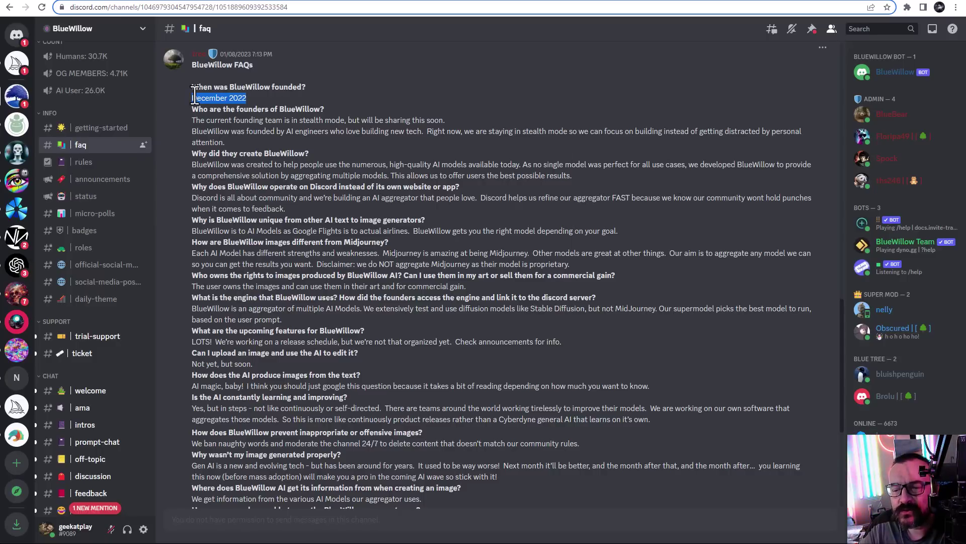
left_click(370, 122)
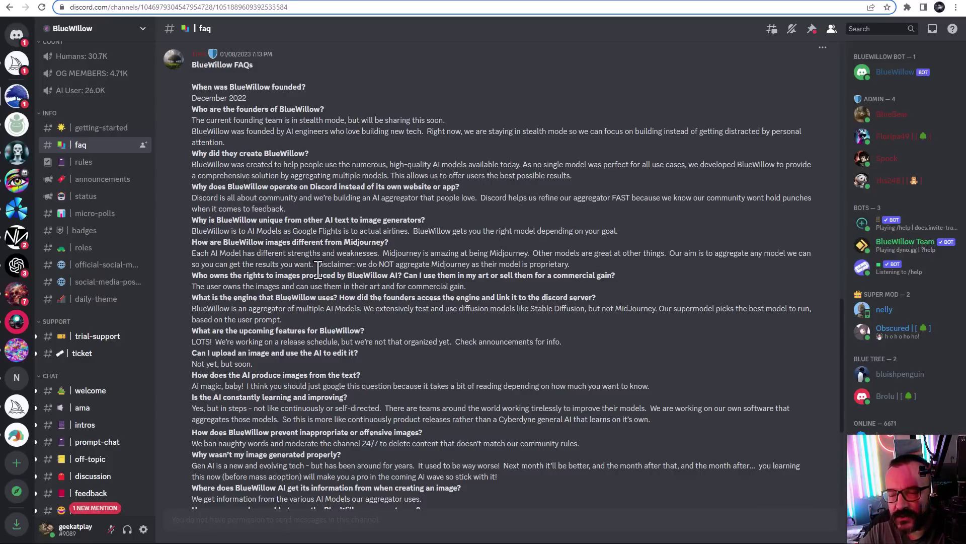
scroll(509, 223, "down", 1)
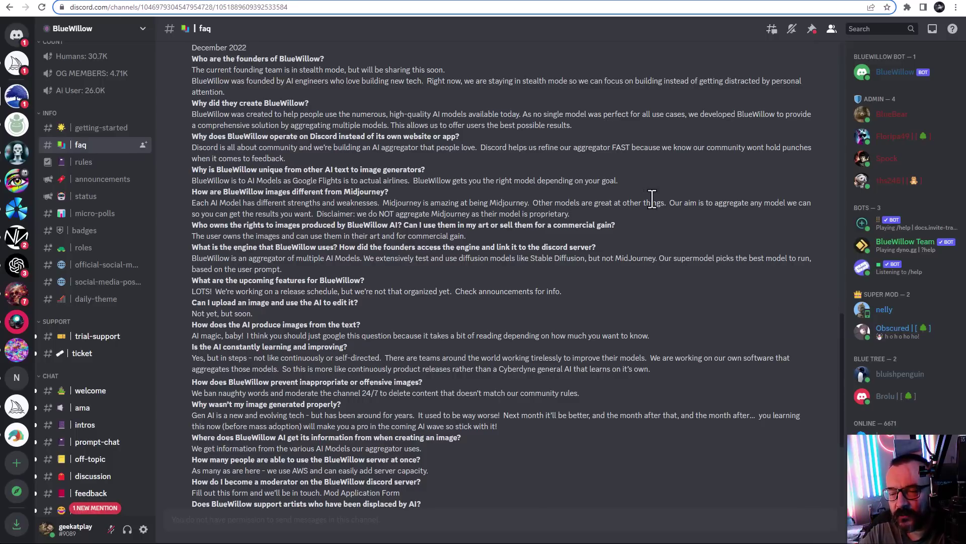
left_click_drag(571, 215, 177, 195)
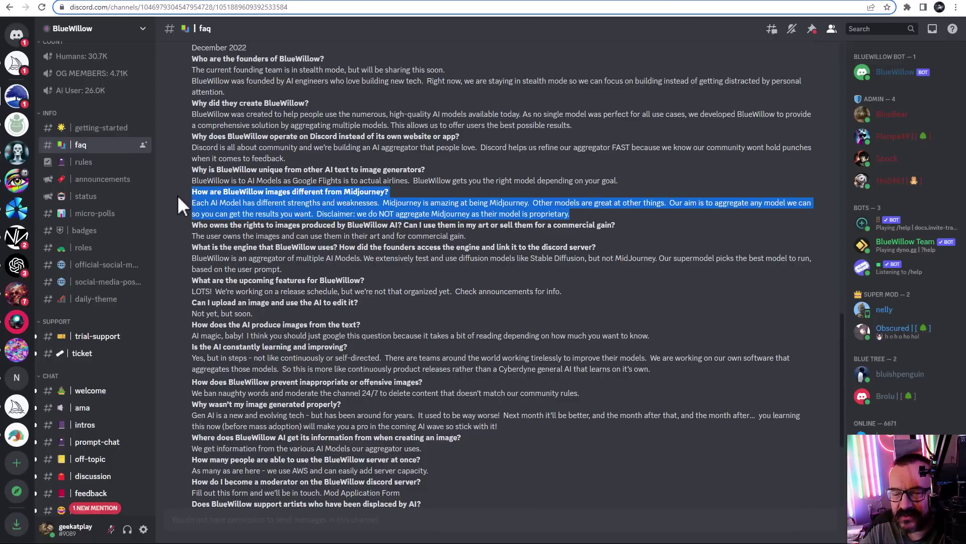
left_click(467, 194)
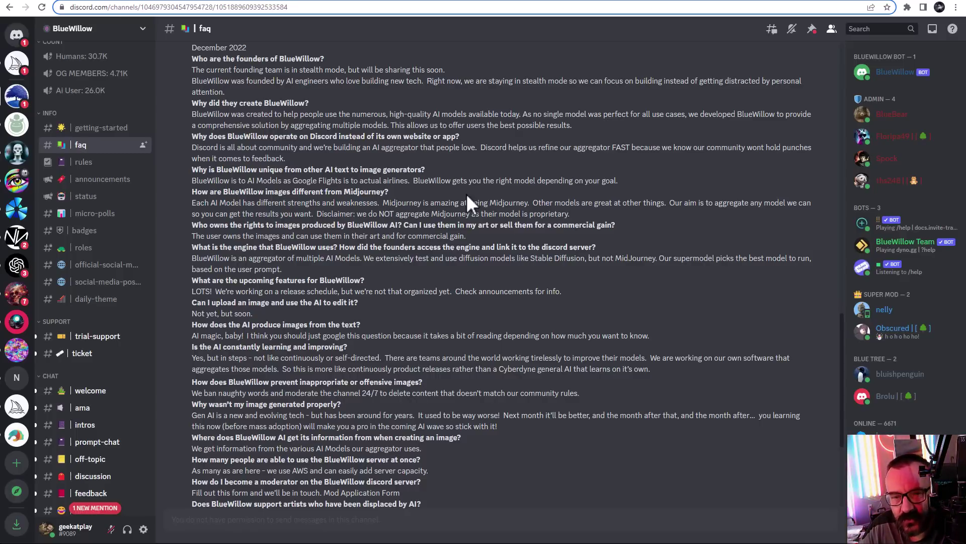
left_click_drag(533, 225, 165, 187)
left_click(389, 218)
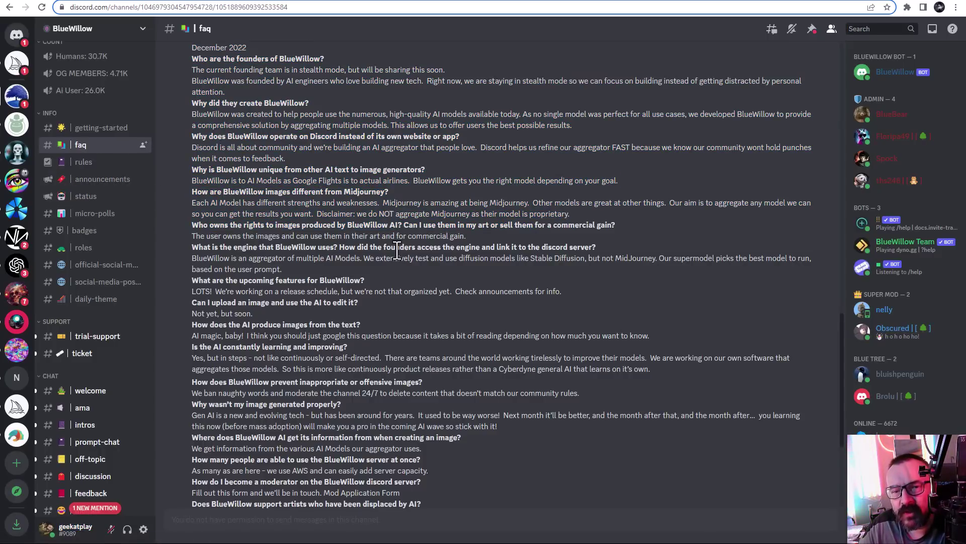
- Send the Midjourney Bot an /imagine request with the prompt "landscape --niji" in its direct messages
scroll(379, 237, "down", 1)
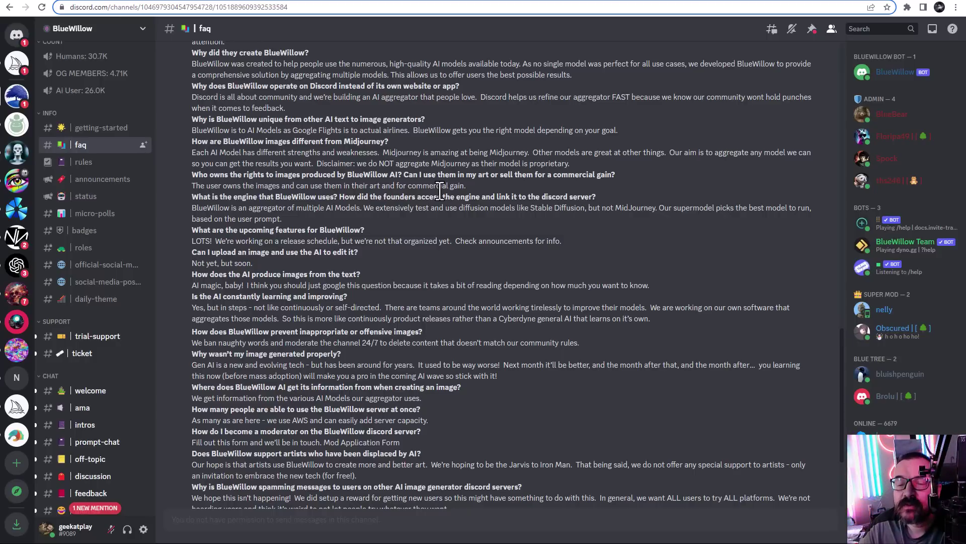
left_click(394, 2)
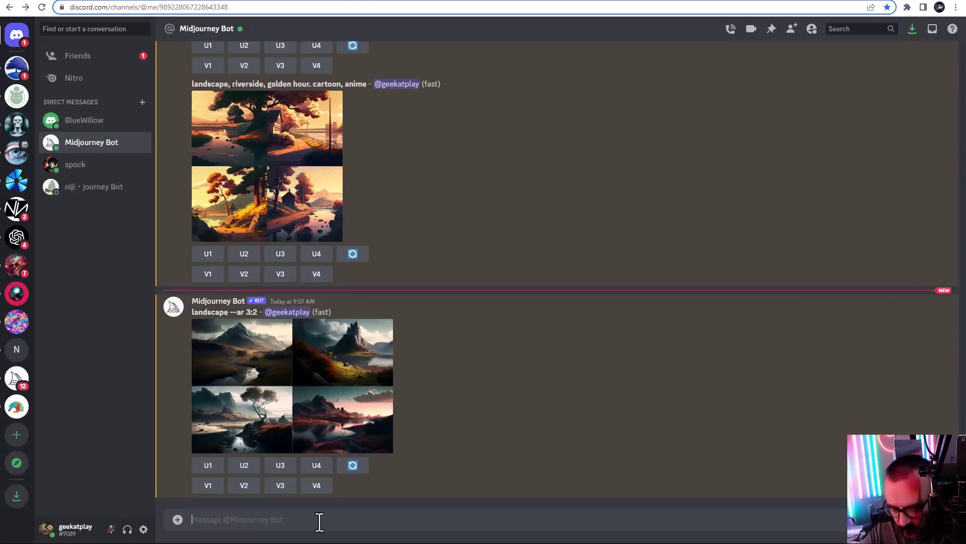
type("/ima")
key("Tab")
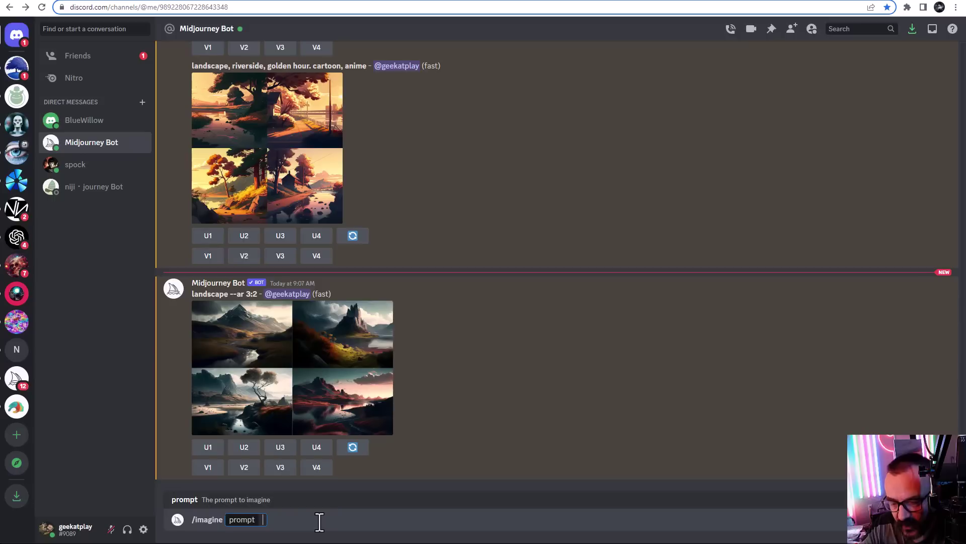
type("las")
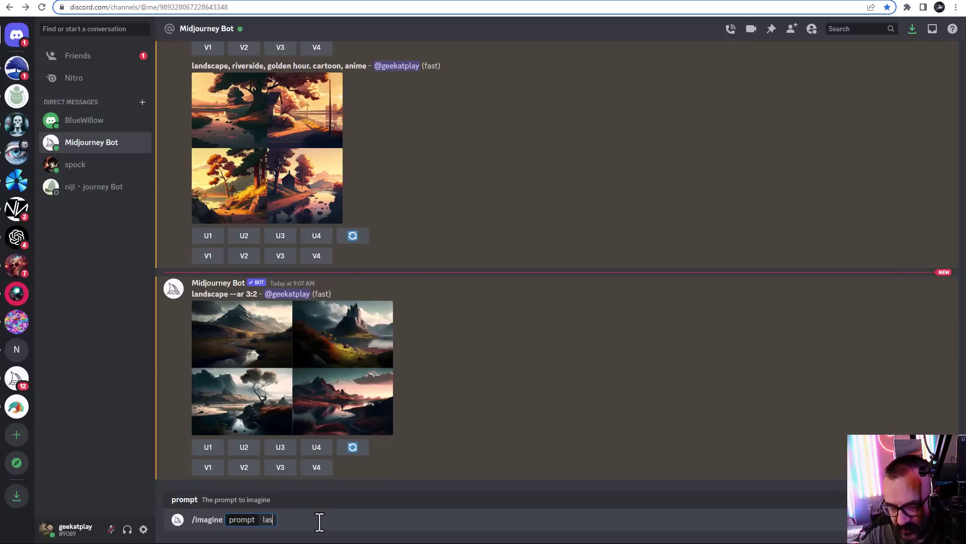
key("BackSpace")
type("ndscap")
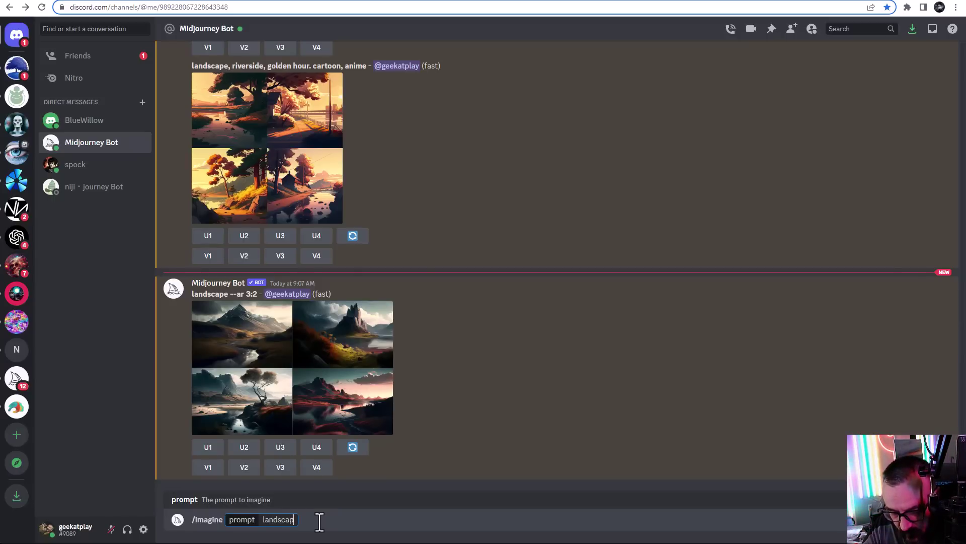
type("e -")
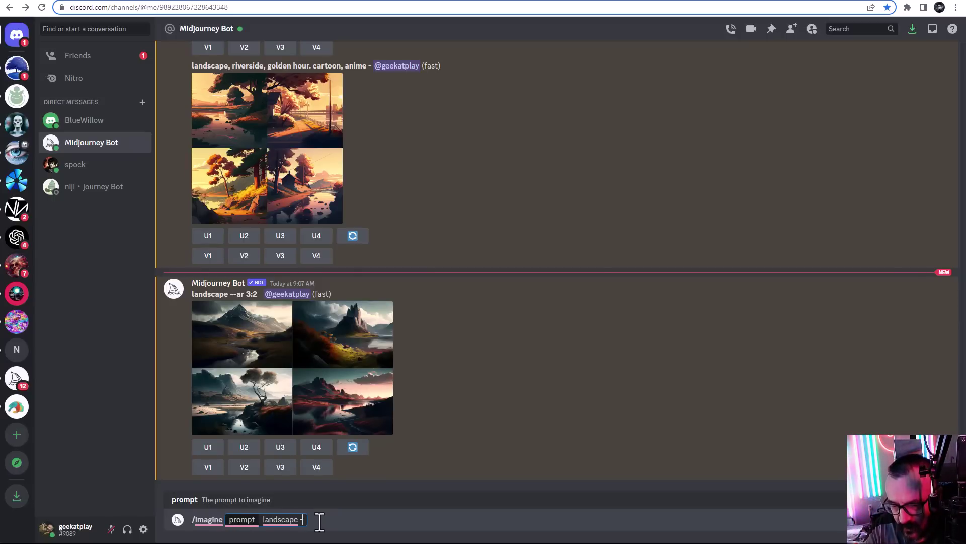
type("-niji")
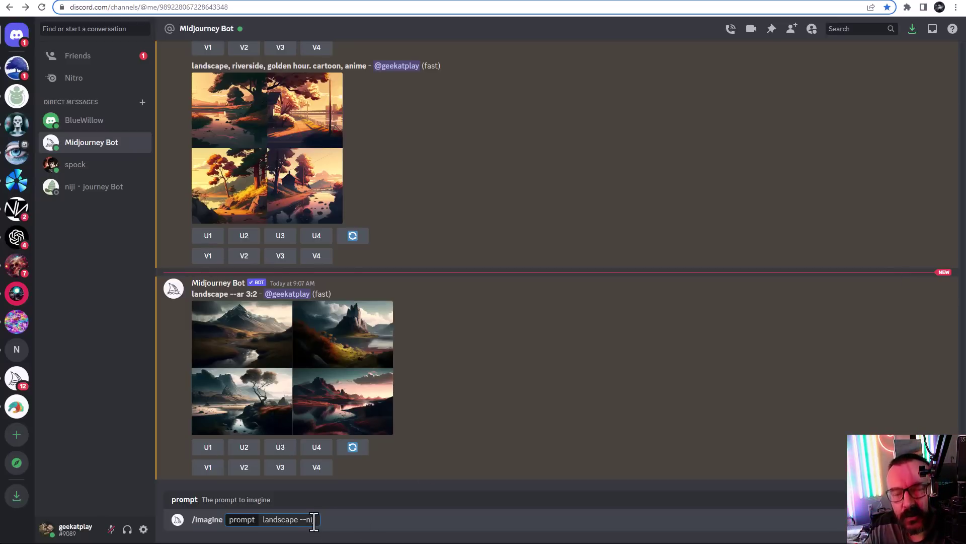
key("Return")
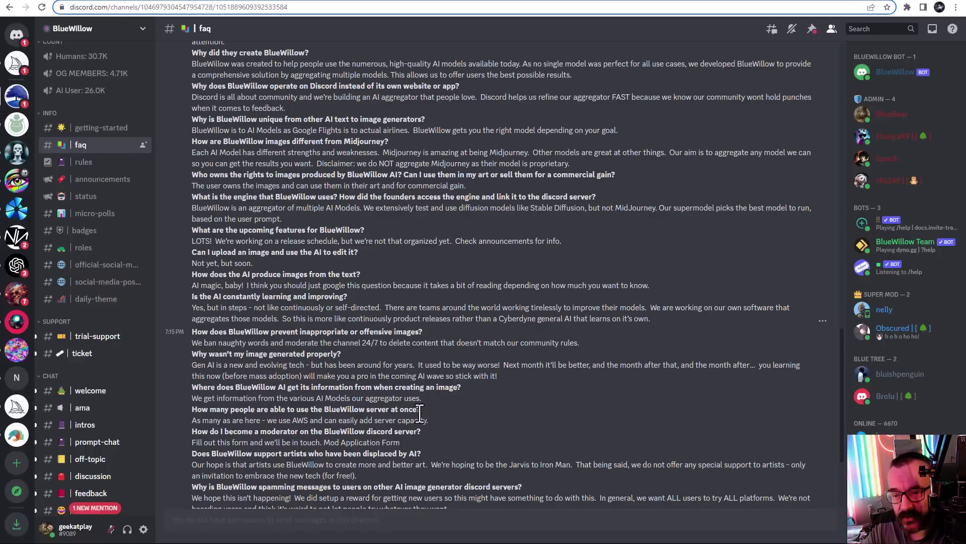
- Read the remaining "BlueWillow FAQs" answers in the faq channel on the engine, upcoming features, image uploads, moderation and private image creation
left_click_drag(301, 232, 278, 241)
left_click(328, 273)
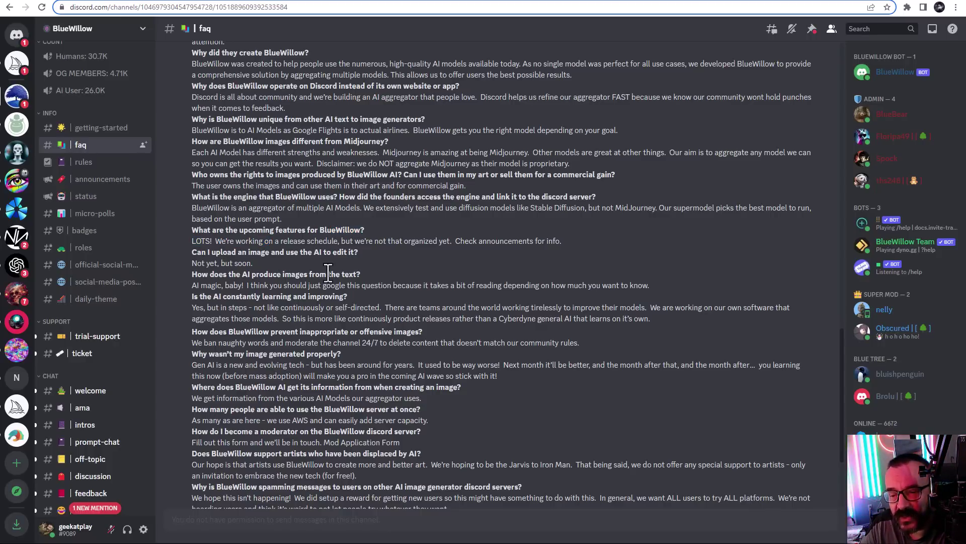
left_click_drag(309, 307, 402, 308)
left_click_drag(362, 343, 371, 344)
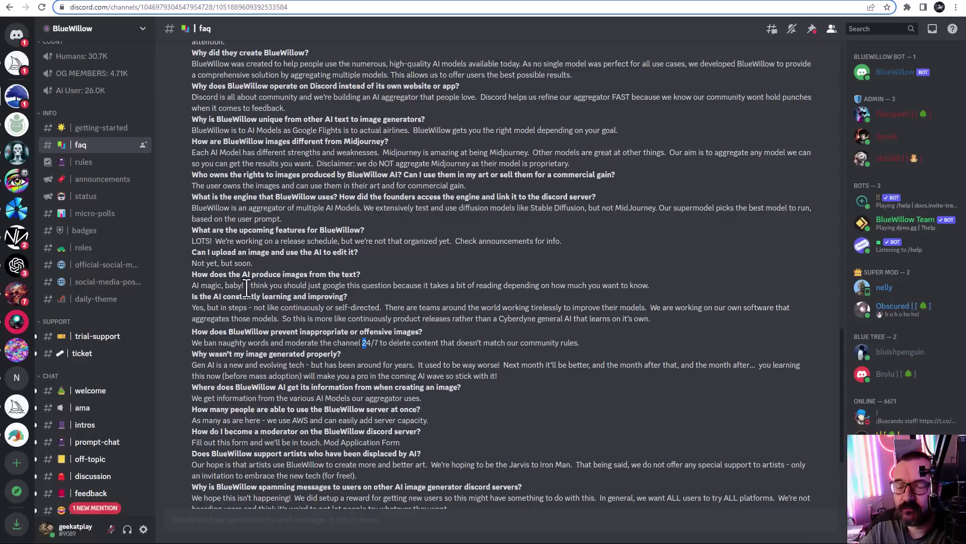
left_click(251, 255)
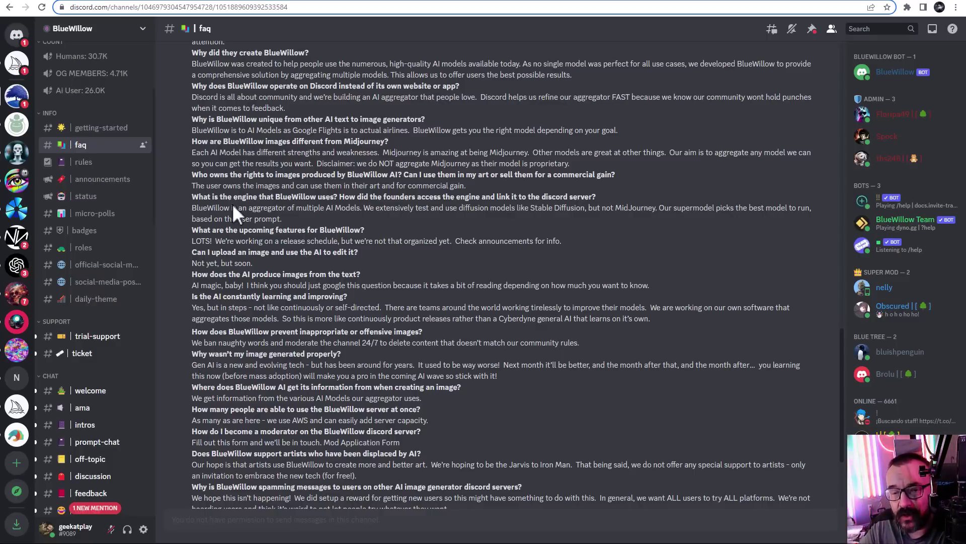
scroll(435, 332, "down", 3)
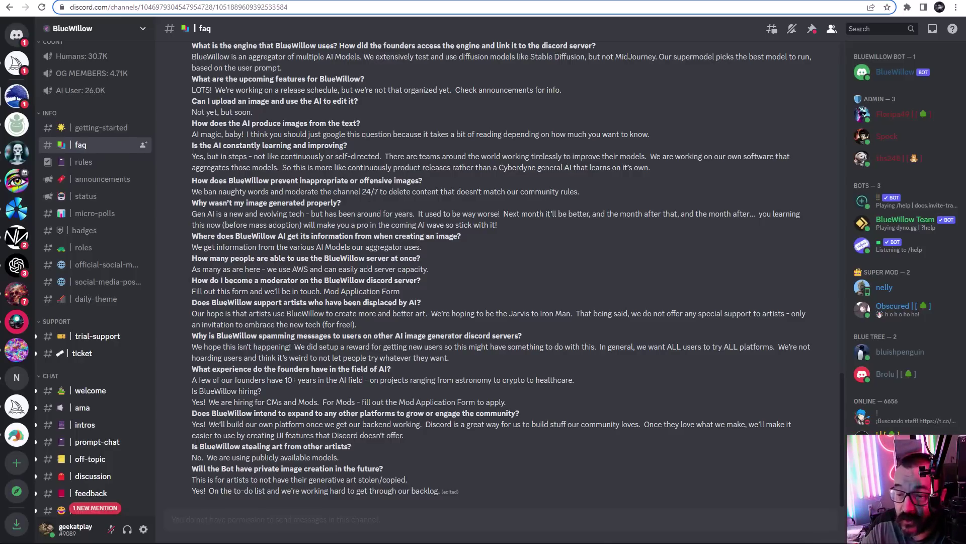
- Look back through the earlier generated images in the Midjourney Bot direct messages
key("alt+Left")
scroll(434, 315, "up", 20)
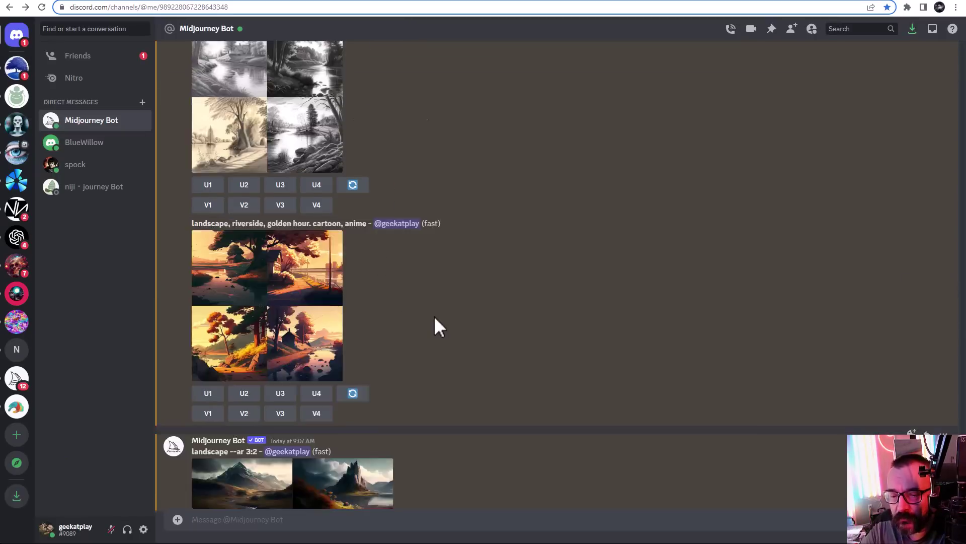
scroll(435, 313, "up", 13)
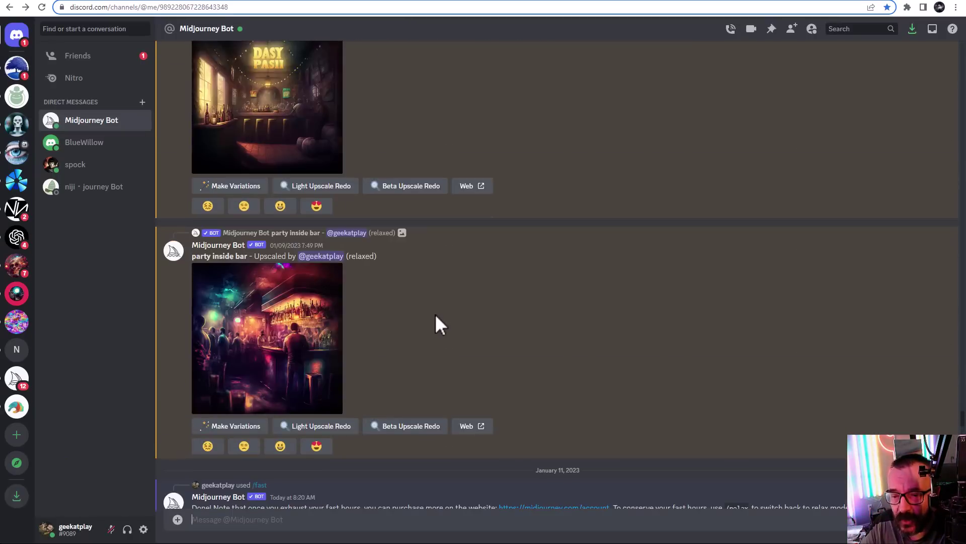
scroll(435, 313, "down", 8)
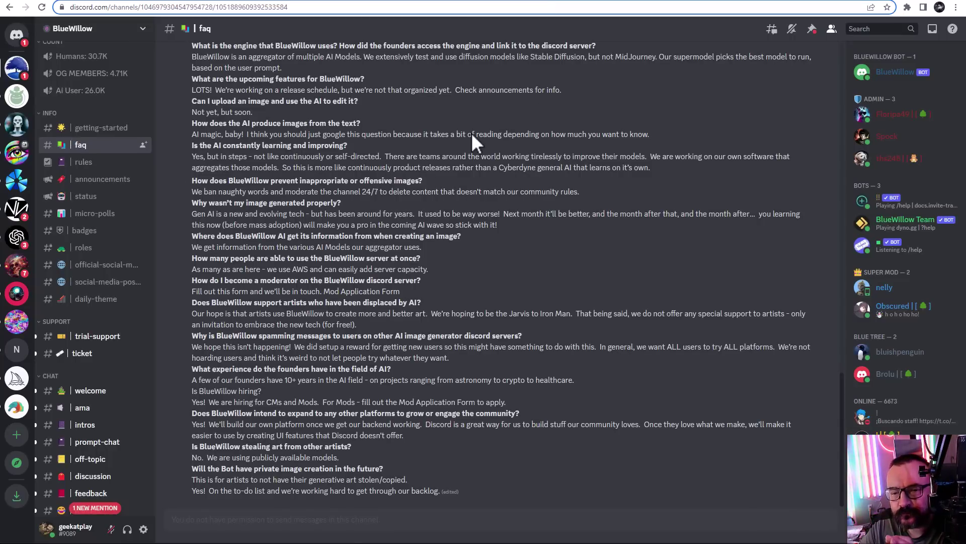
- Browse the generated images and the available slash commands in the BlueWillow server's newbies-1 channel
scroll(59, 237, "down", 7)
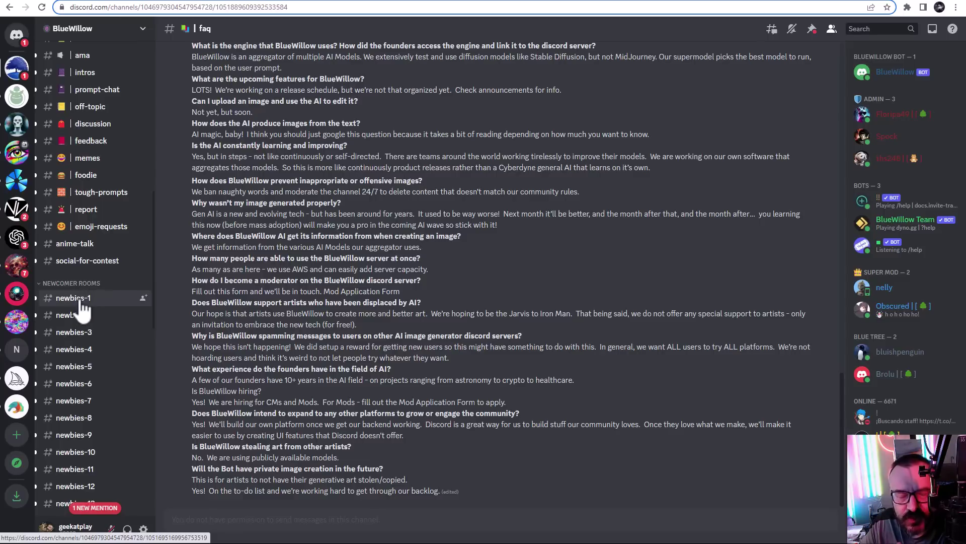
left_click(81, 302)
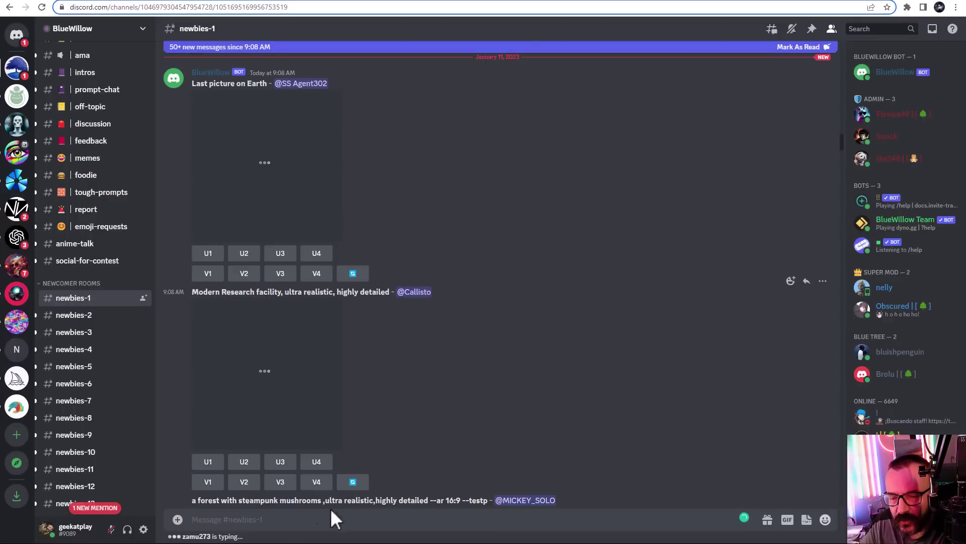
scroll(304, 423, "down", 4)
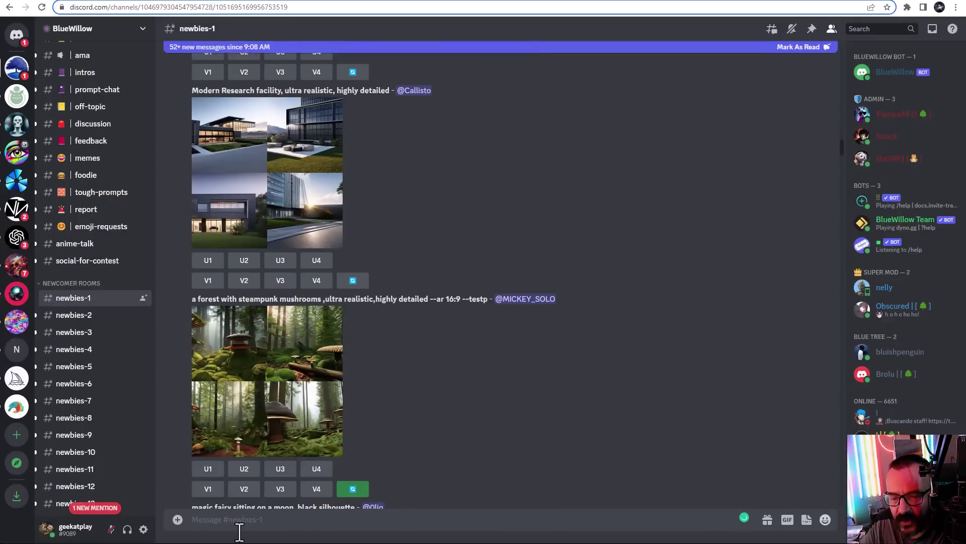
type("/")
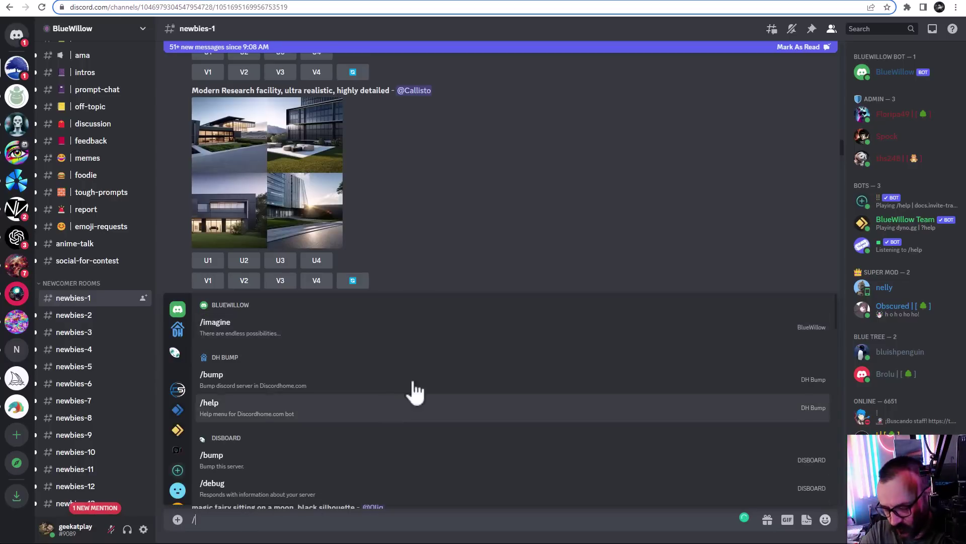
key("BackSpace")
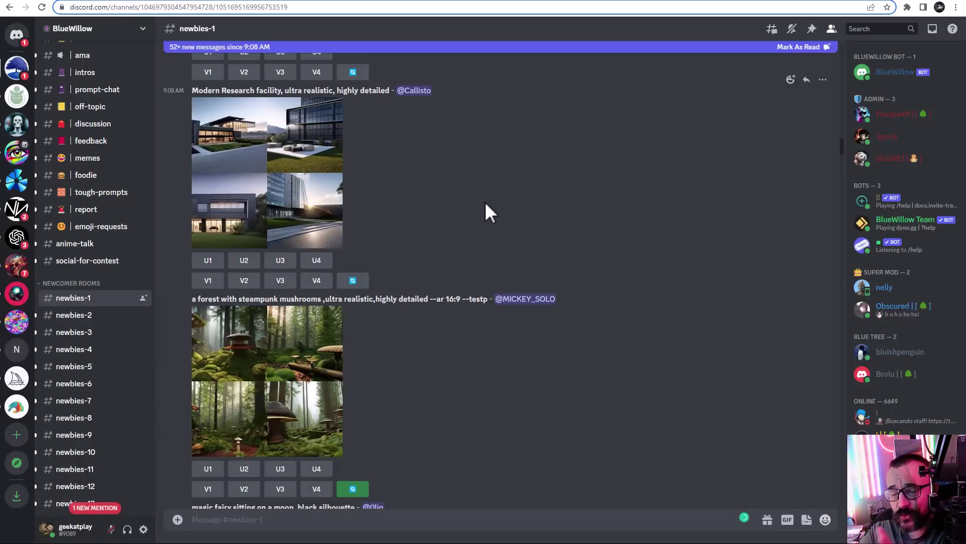
scroll(591, 324, "down", 8)
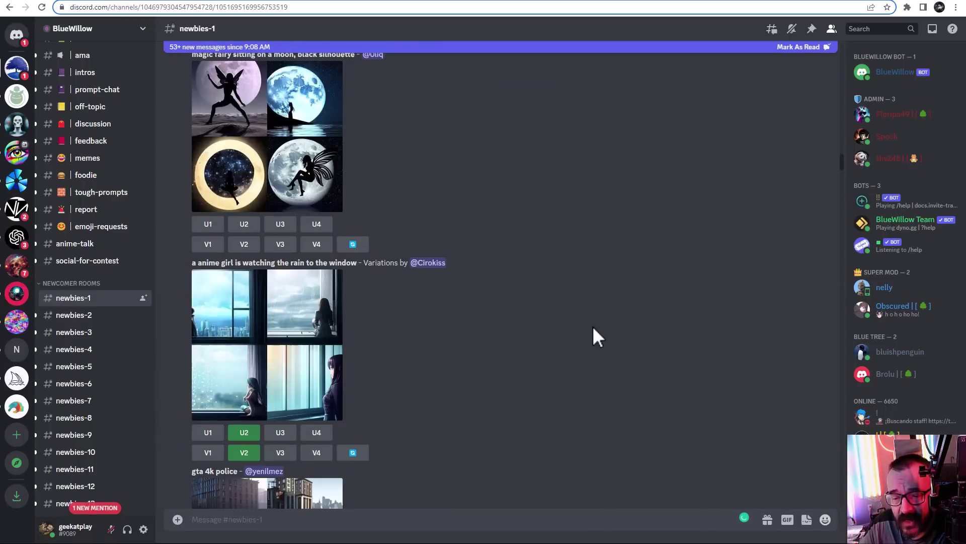
scroll(591, 325, "up", 5)
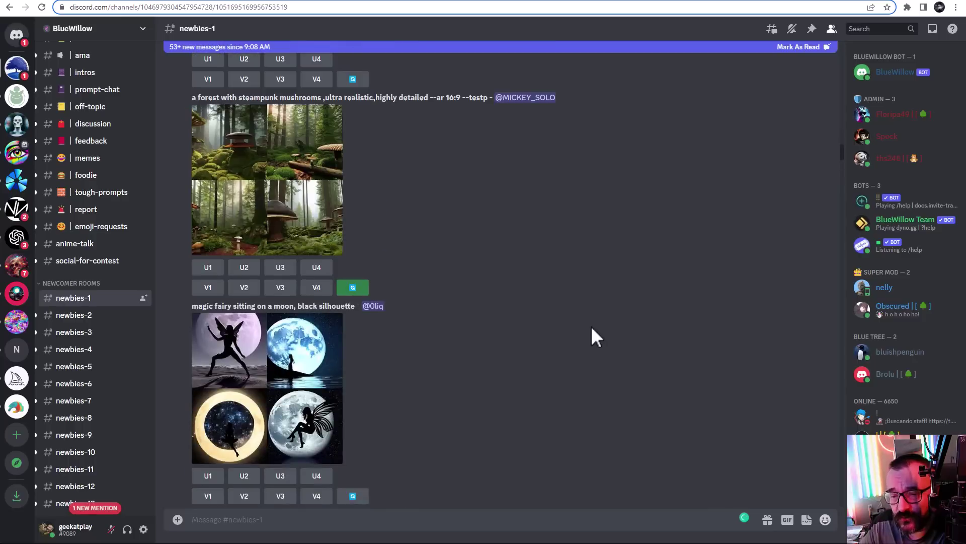
- Check the BlueWillow bot's member options and the newbies-1 channel's notification settings without changing anything
right_click(897, 73)
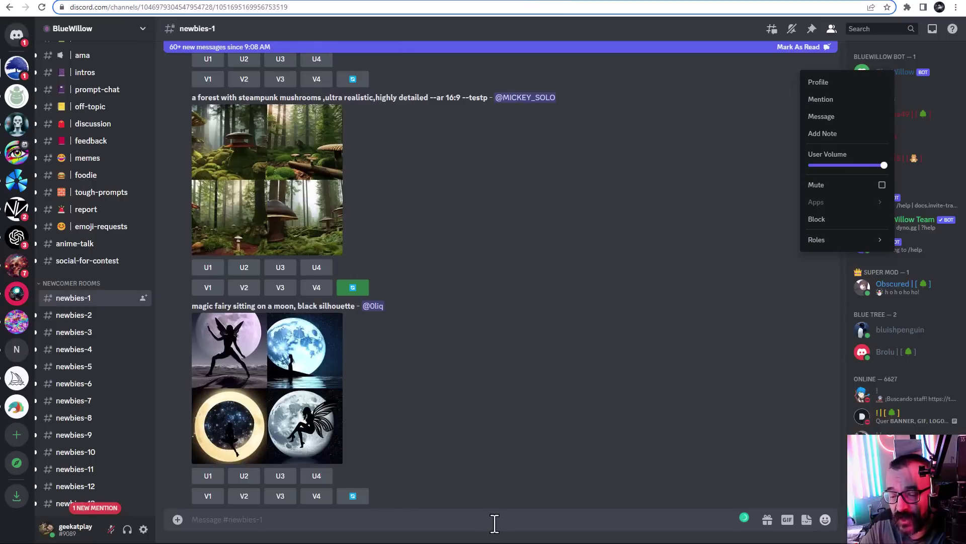
left_click(495, 524)
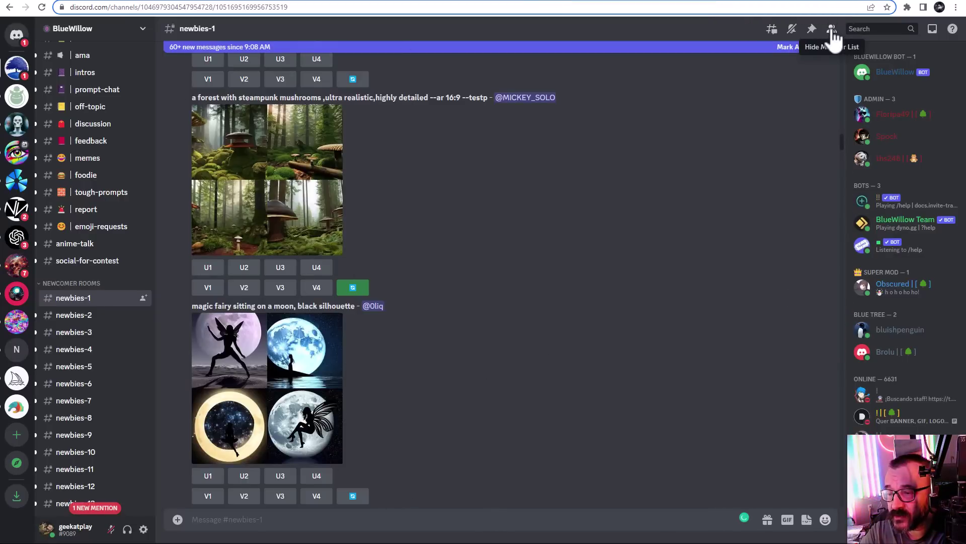
left_click(794, 30)
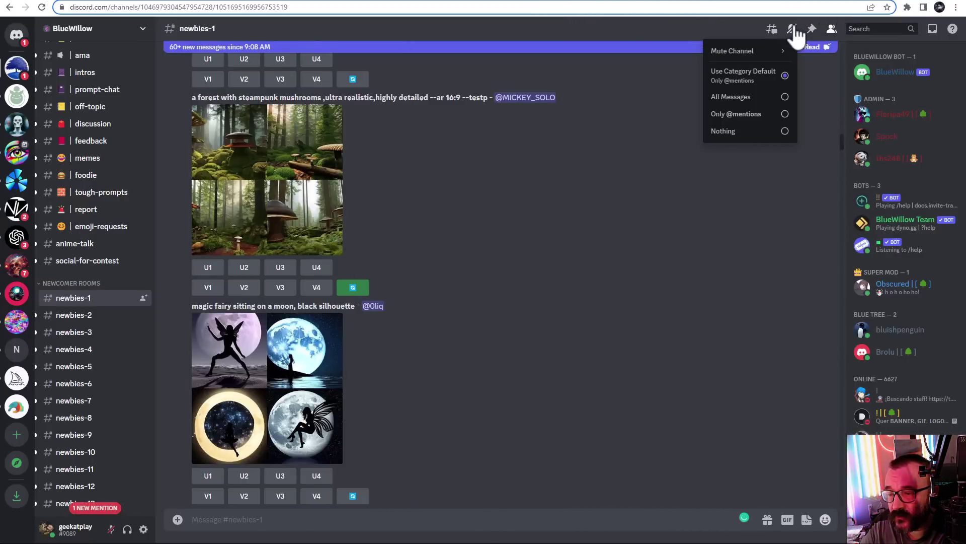
left_click(648, 224)
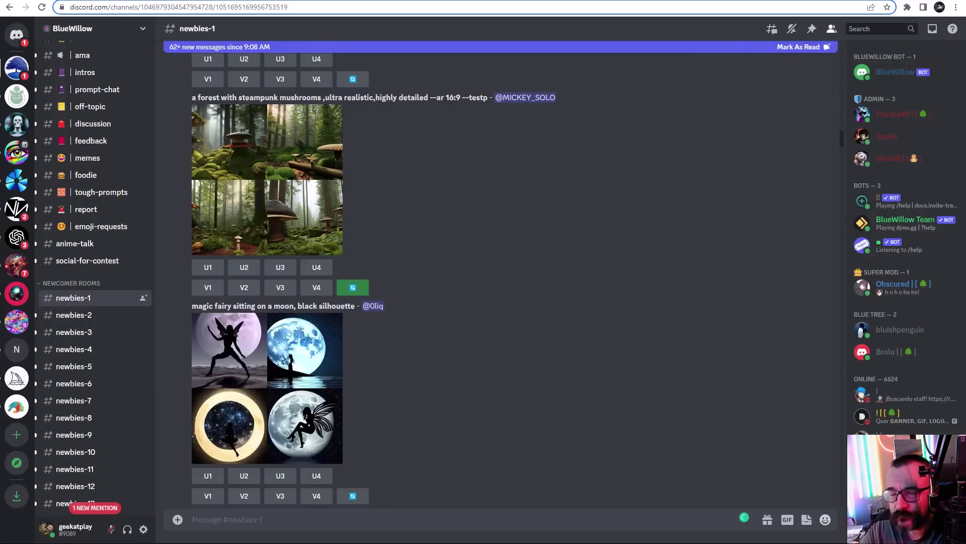
- Compare the enlarged "blue doll, holding the red ball, sitting in the yellow car" images from the Midjourney Bot messages and BlueWillow's newbies-19 channel
scroll(95, 277, "down", 2)
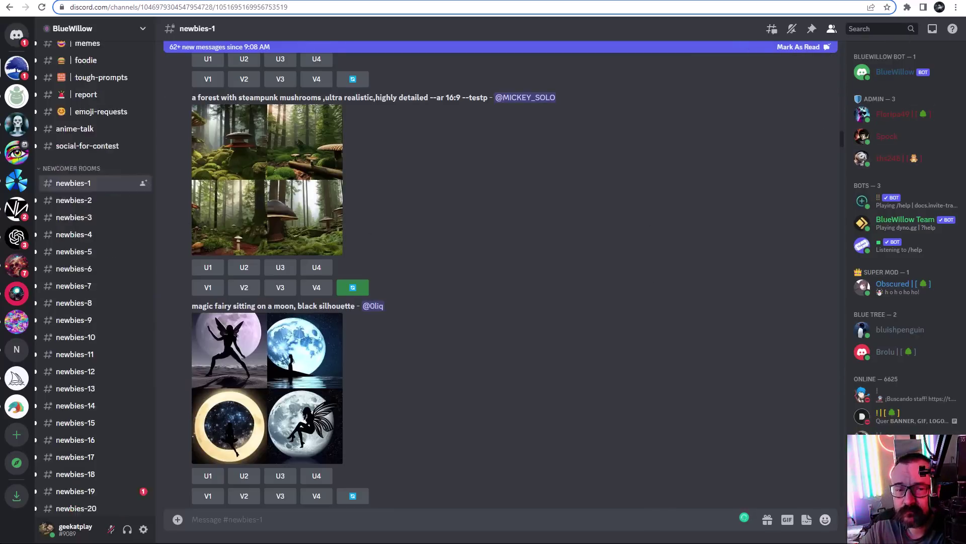
left_click(103, 496)
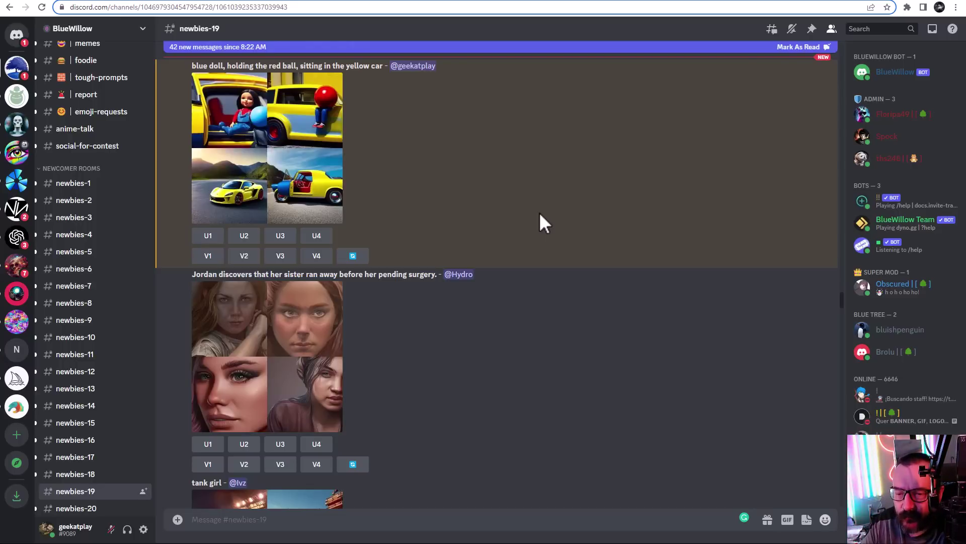
left_click(340, 2)
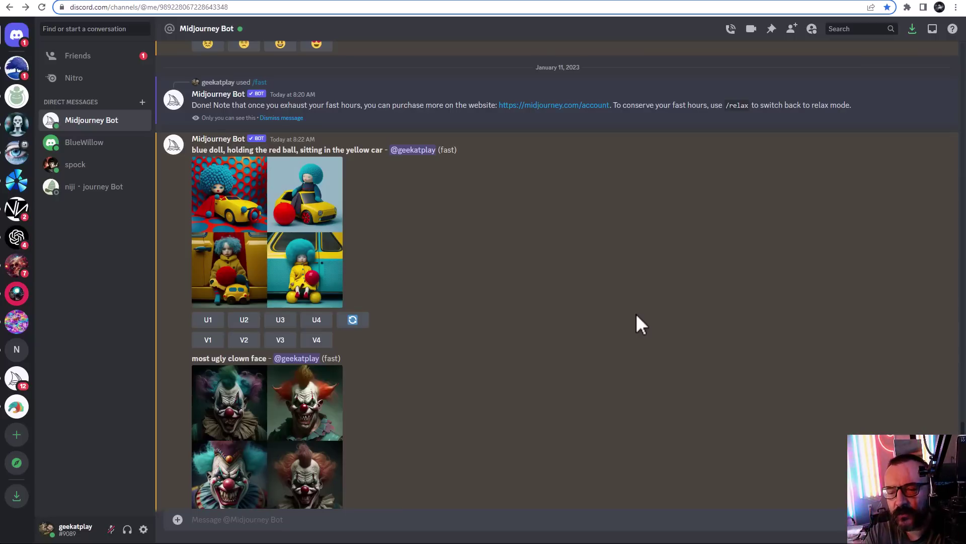
left_click(303, 258)
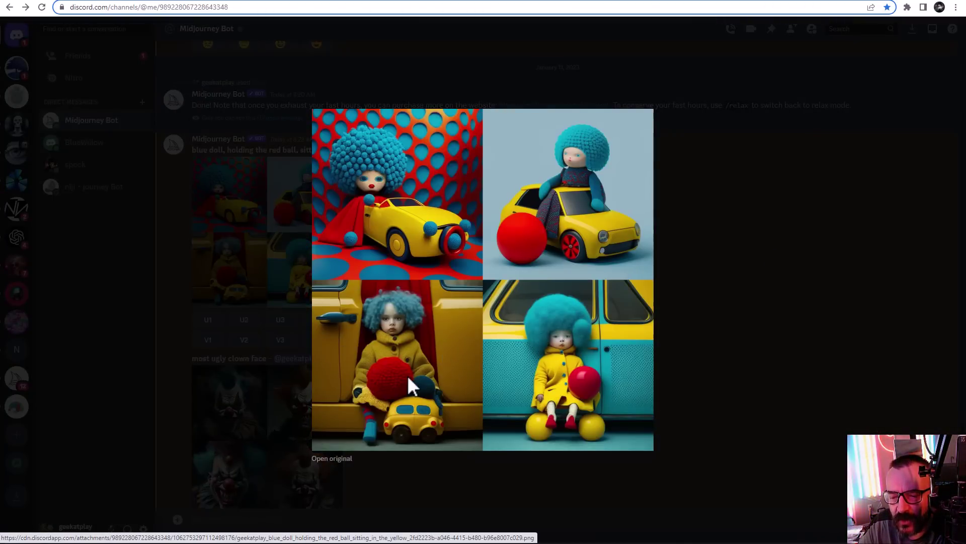
left_click(733, 290)
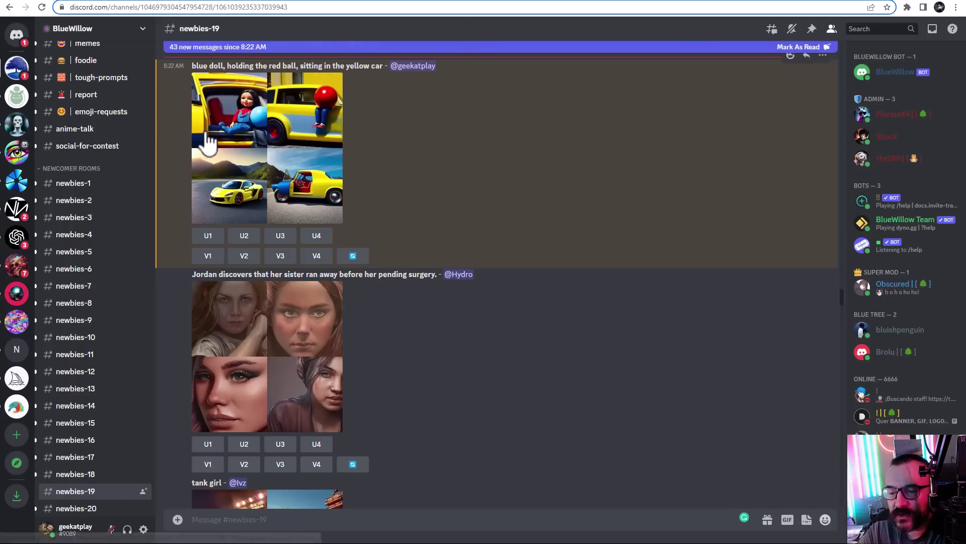
left_click(208, 143)
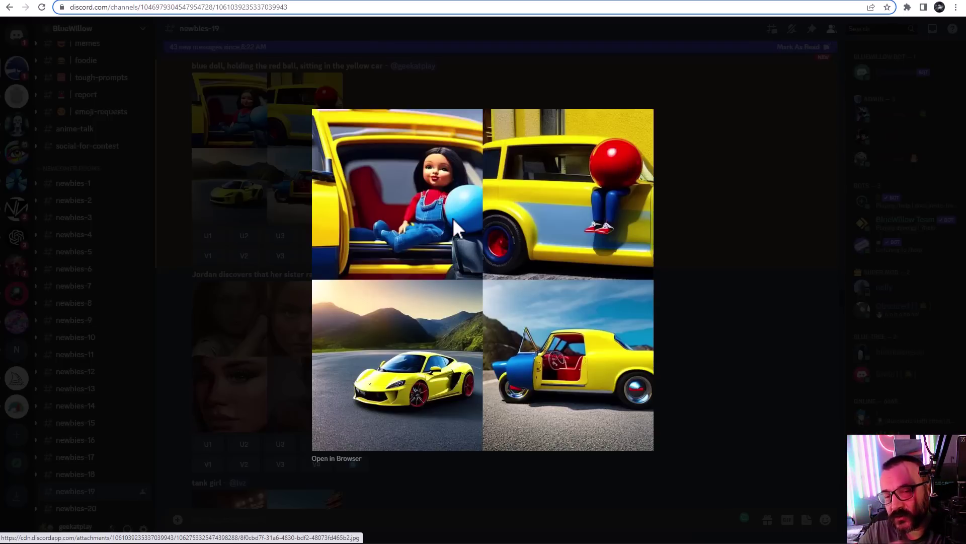
left_click(776, 220)
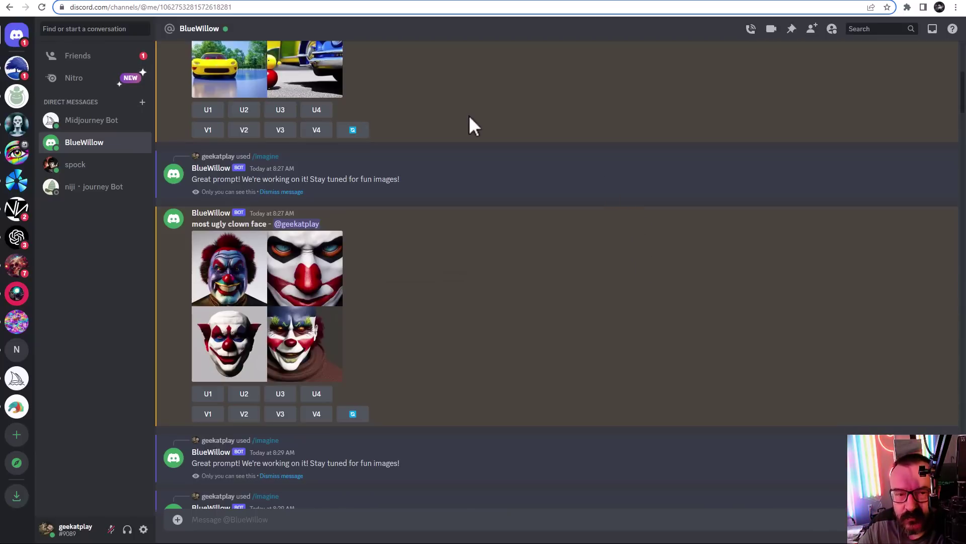
- Compare the enlarged "most ugly clown face" images from the BlueWillow and Midjourney Bot direct messages
scroll(464, 283, "down", 1)
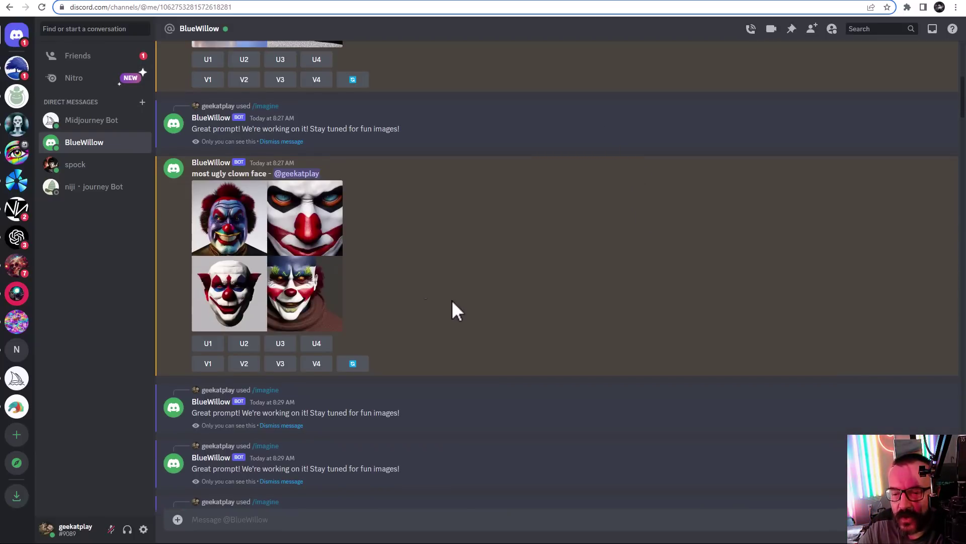
left_click(291, 242)
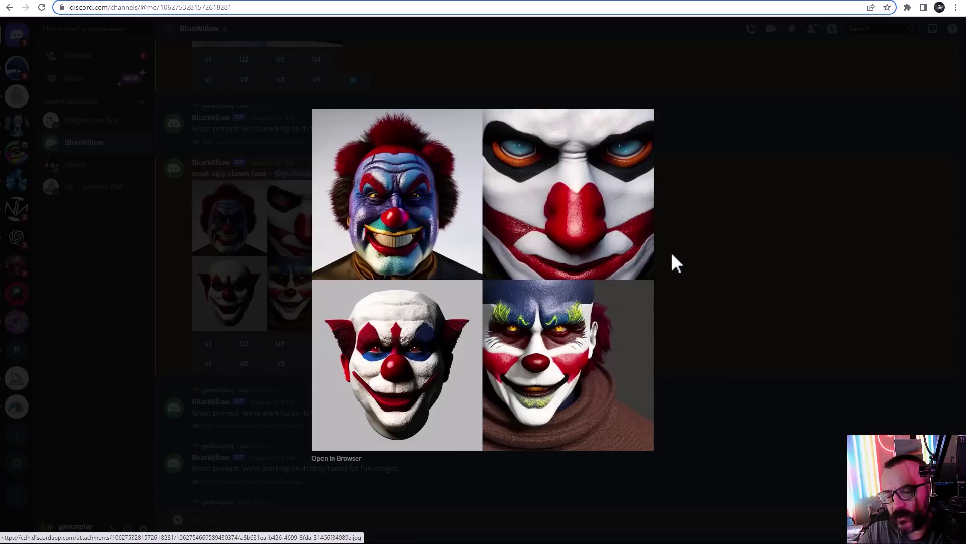
left_click(702, 227)
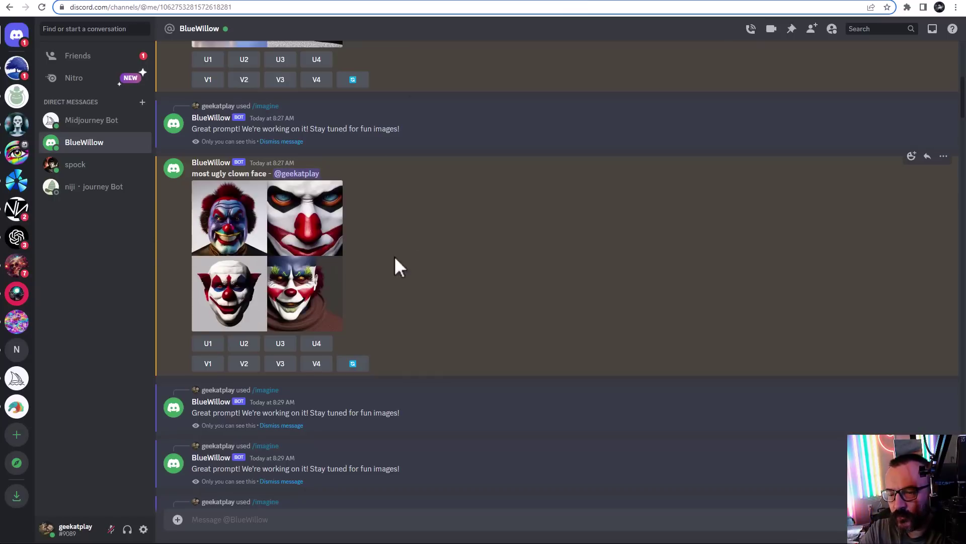
left_click(277, 257)
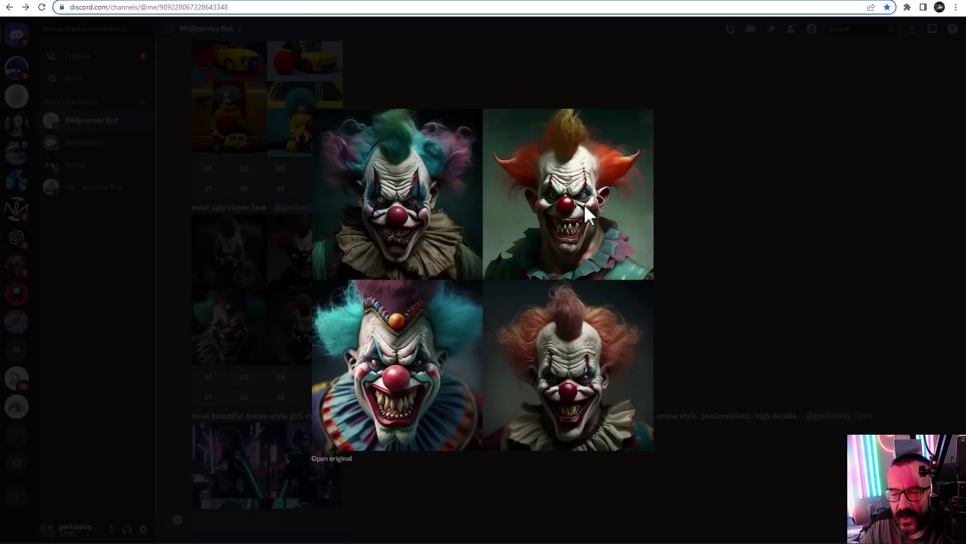
left_click(725, 241)
- Highlight "anime-style" and "photorealistic" in the cyberpunk girl prompt in the Midjourney Bot messages
scroll(430, 212, "down", 4)
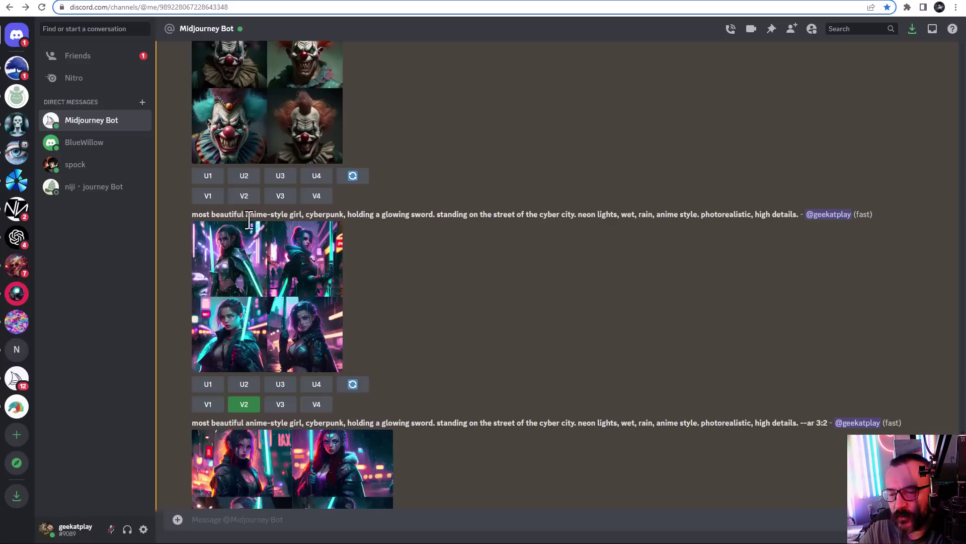
left_click_drag(245, 215, 289, 216)
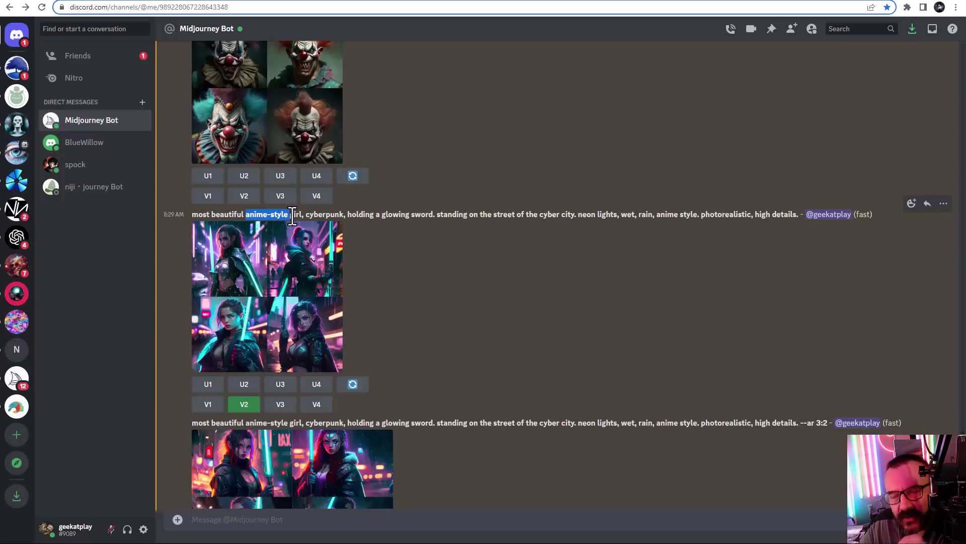
left_click(731, 214)
double_click(729, 215)
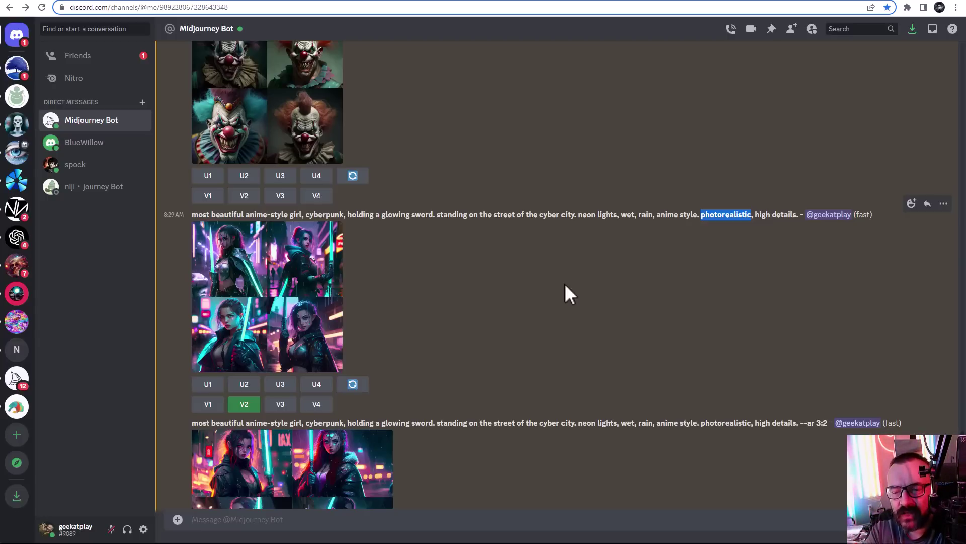
- View Midjourney's enlarged cyberpunk girl images for the prompt without an aspect ratio and for the --ar 3:2 version
left_click(302, 272)
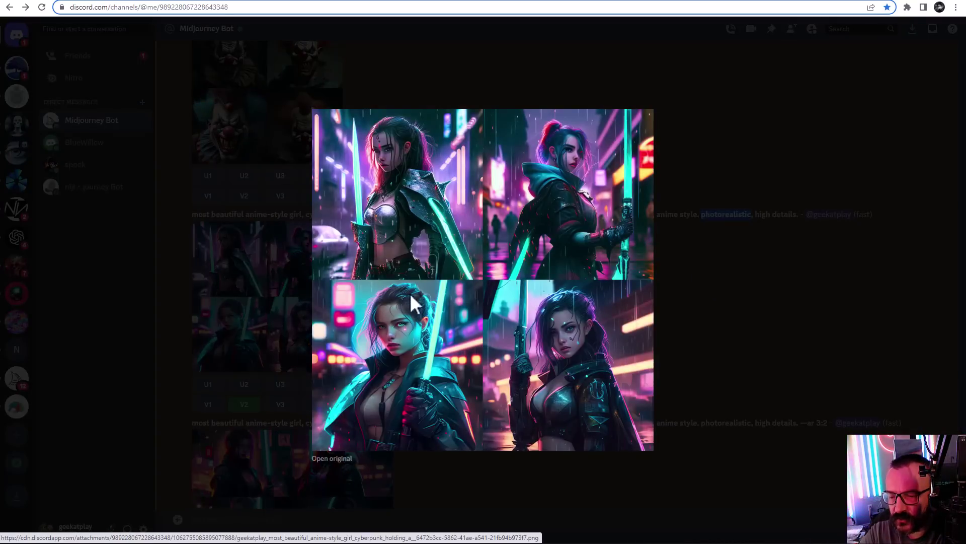
left_click(742, 321)
scroll(422, 340, "down", 2)
left_click(358, 351)
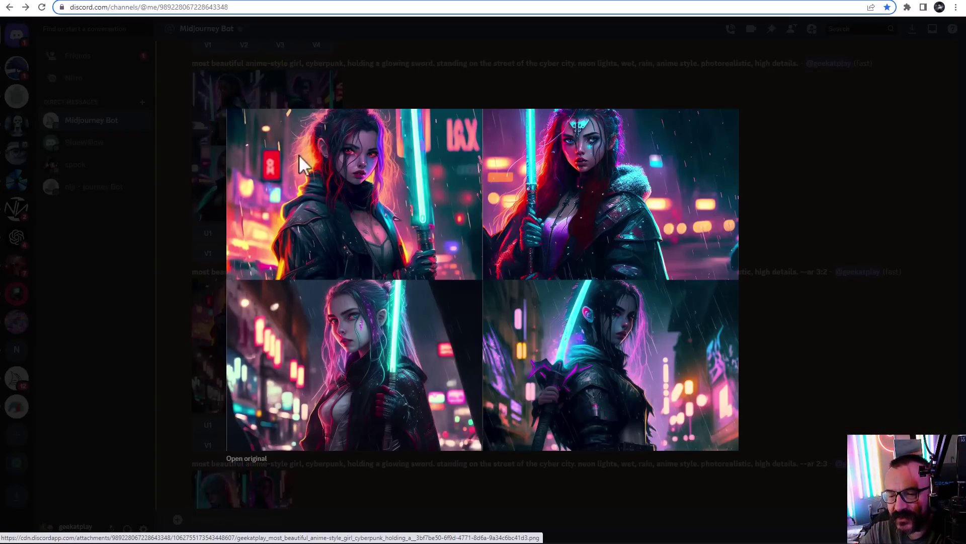
left_click(792, 173)
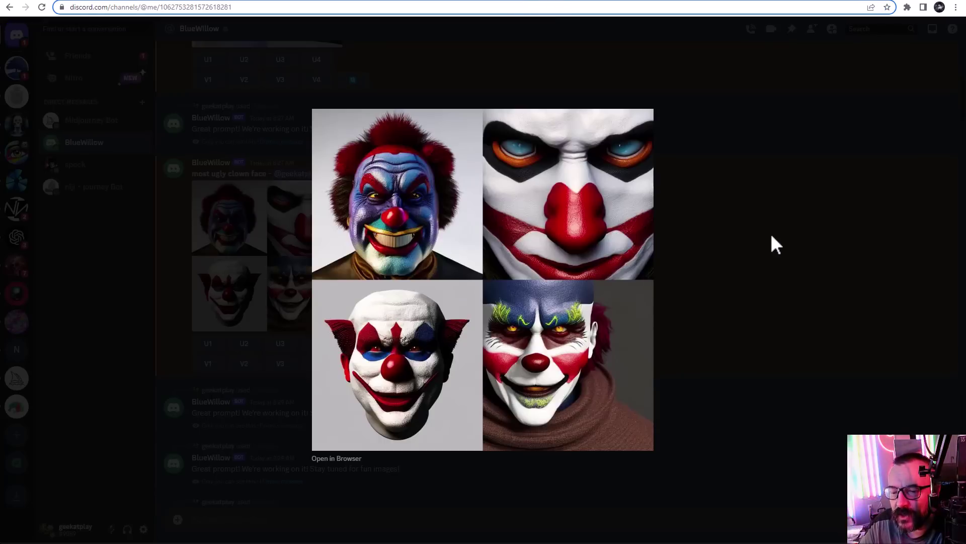
- View BlueWillow's enlarged cyberpunk girl images for the prompt without an aspect ratio and for the --ar 3:2 version
left_click(772, 242)
scroll(261, 272, "down", 7)
left_click(259, 264)
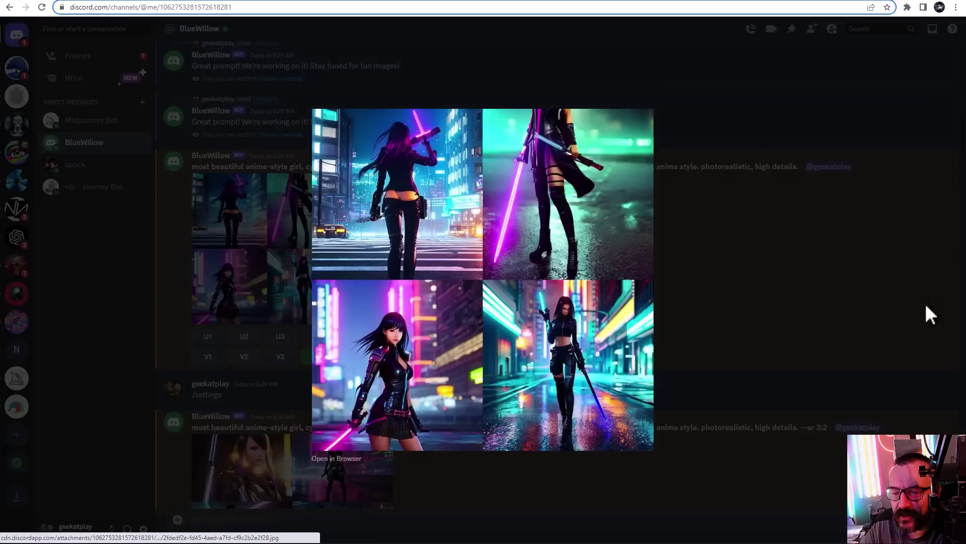
left_click(708, 308)
scroll(304, 324, "down", 5)
left_click(261, 256)
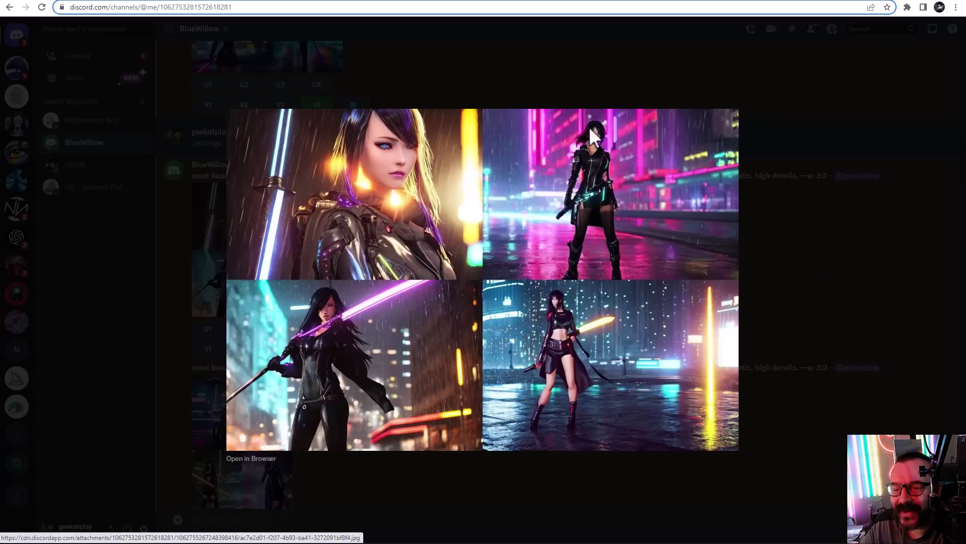
left_click(814, 231)
- Compare the enlarged --ar 2:3 cyberpunk girl images from BlueWillow and Midjourney, and look over BlueWillow's variations of the prompt
scroll(245, 358, "down", 2)
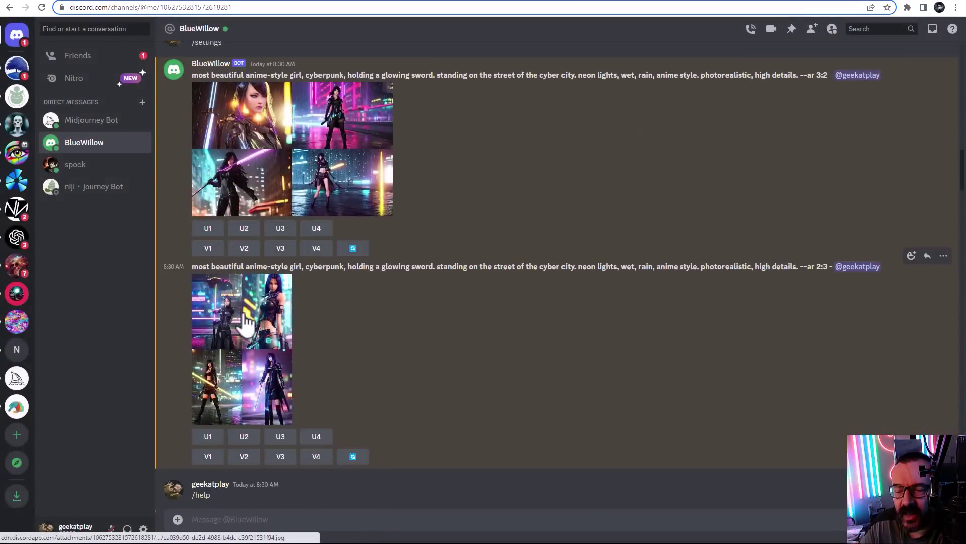
left_click(244, 359)
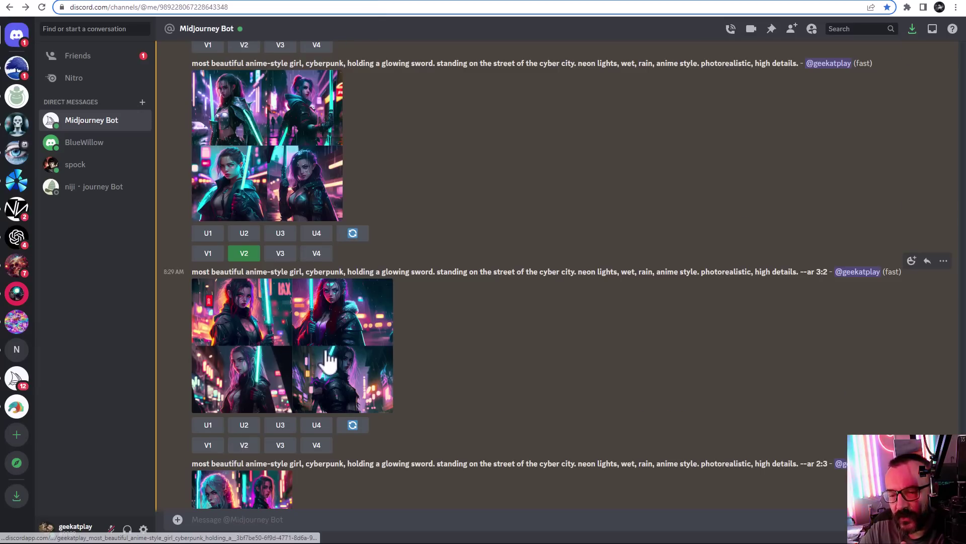
scroll(328, 355, "down", 3)
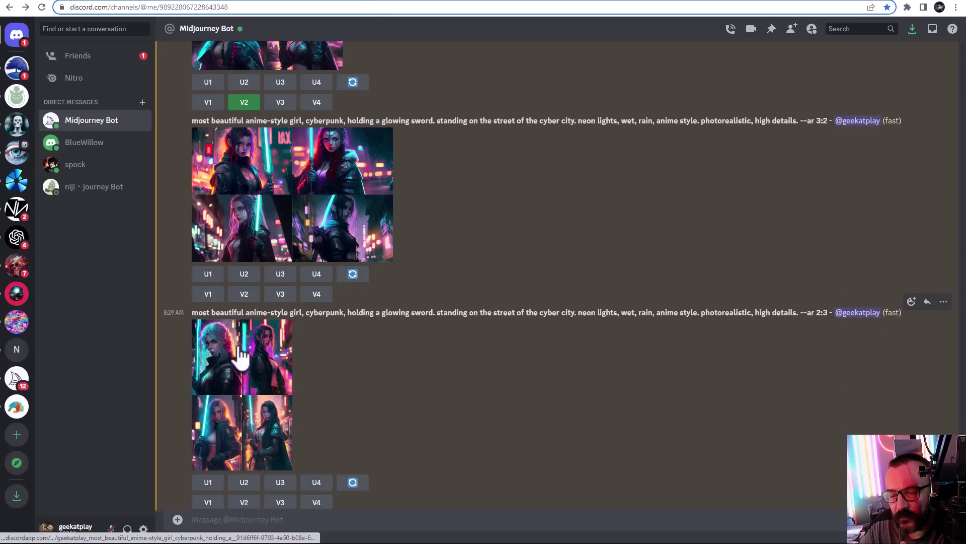
left_click(285, 358)
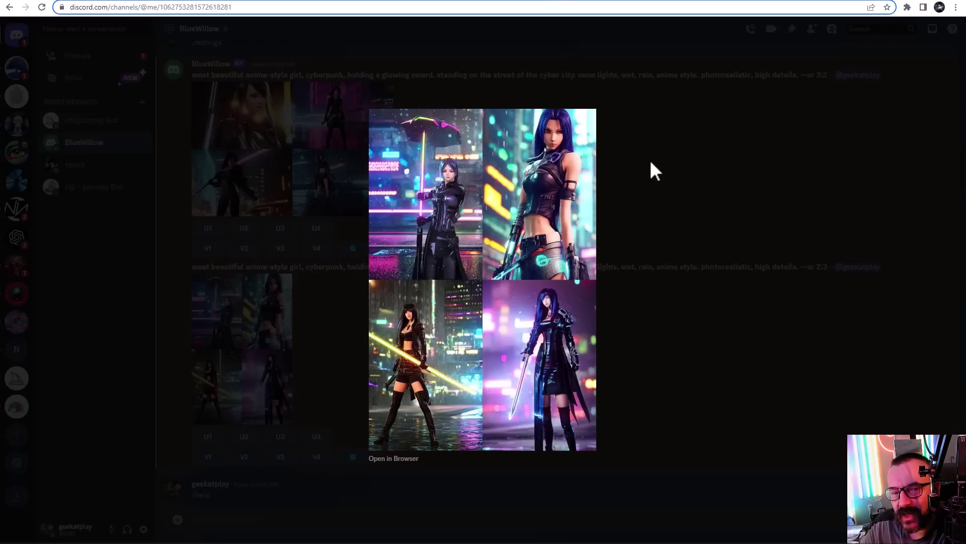
left_click(647, 191)
scroll(438, 242, "down", 2)
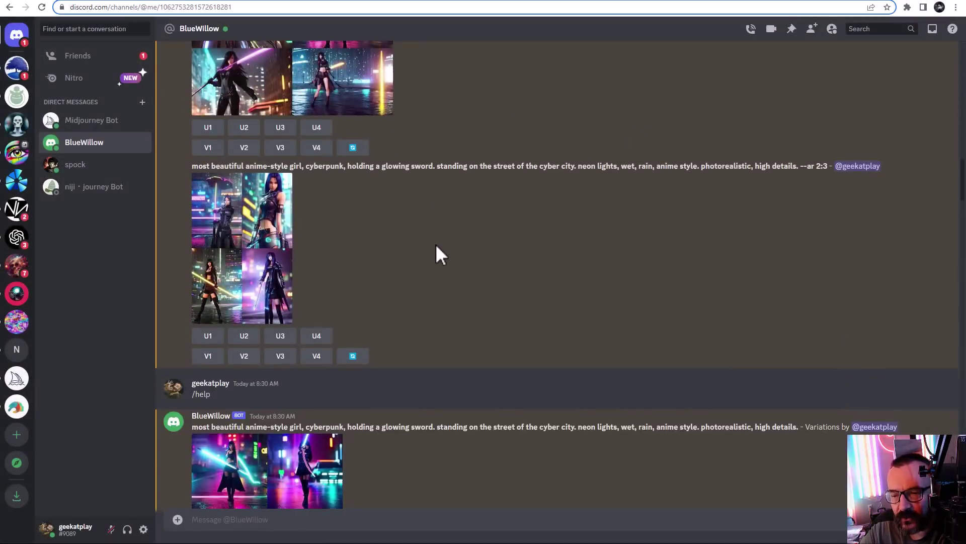
scroll(436, 243, "down", 3)
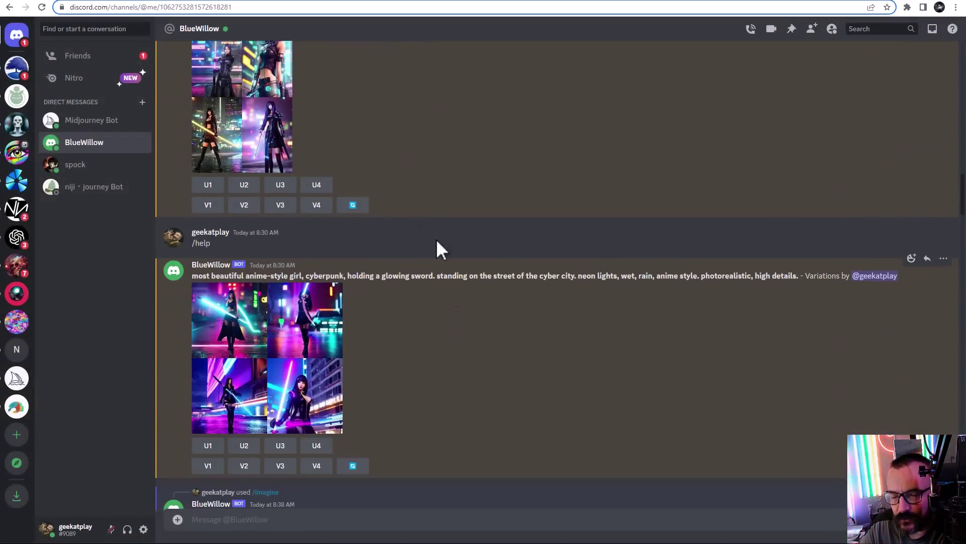
scroll(435, 239, "up", 2)
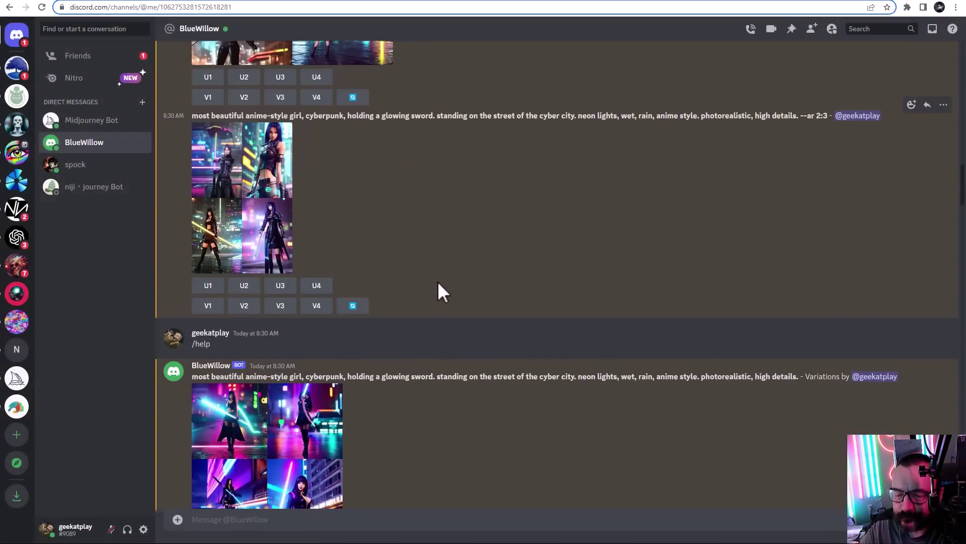
scroll(438, 292, "up", 1)
scroll(464, 268, "up", 1)
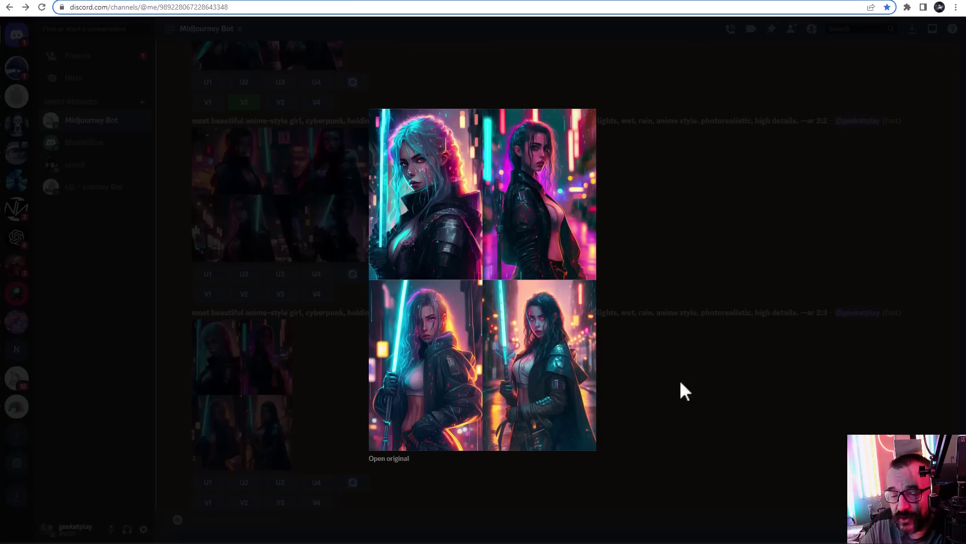
left_click(684, 392)
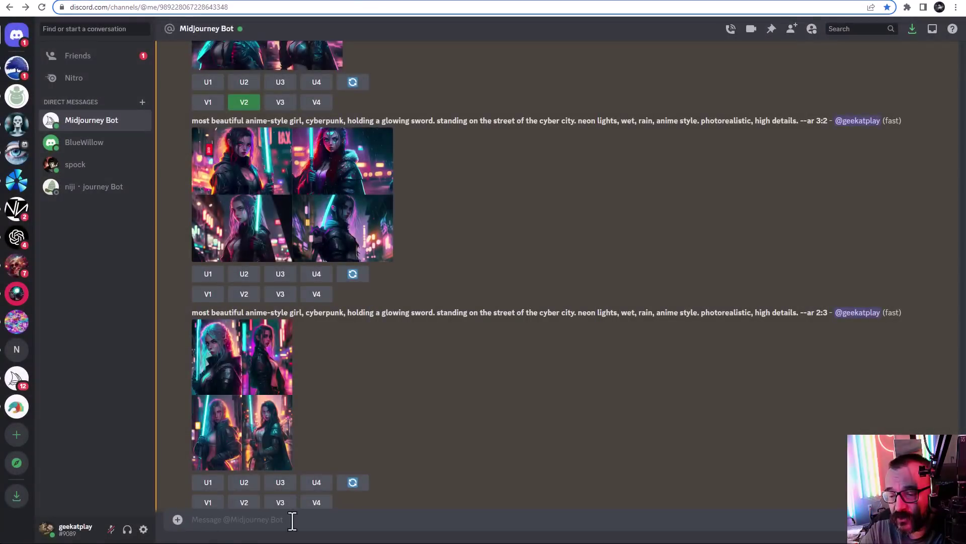
- Run the /settings command in the Midjourney Bot messages and send /settings in the BlueWillow messages
type("/")
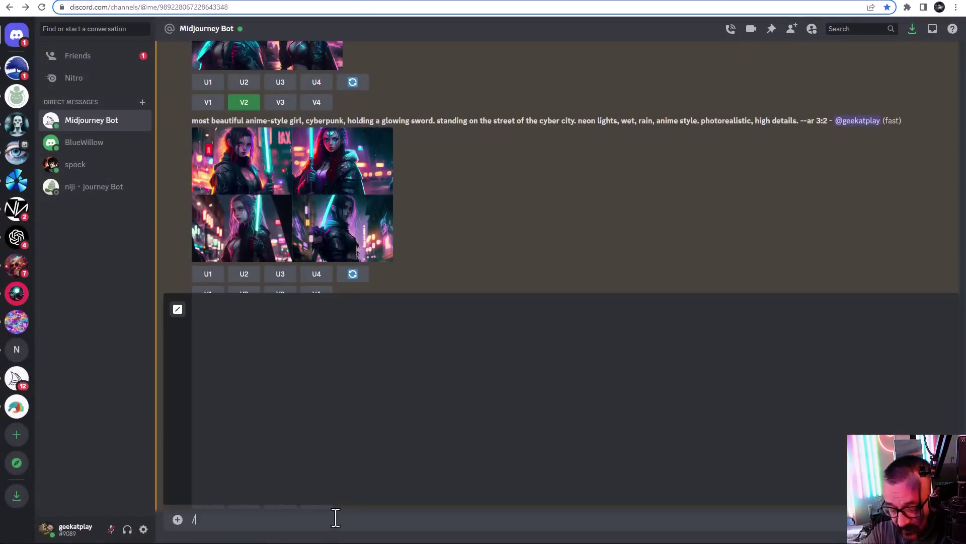
type("sett")
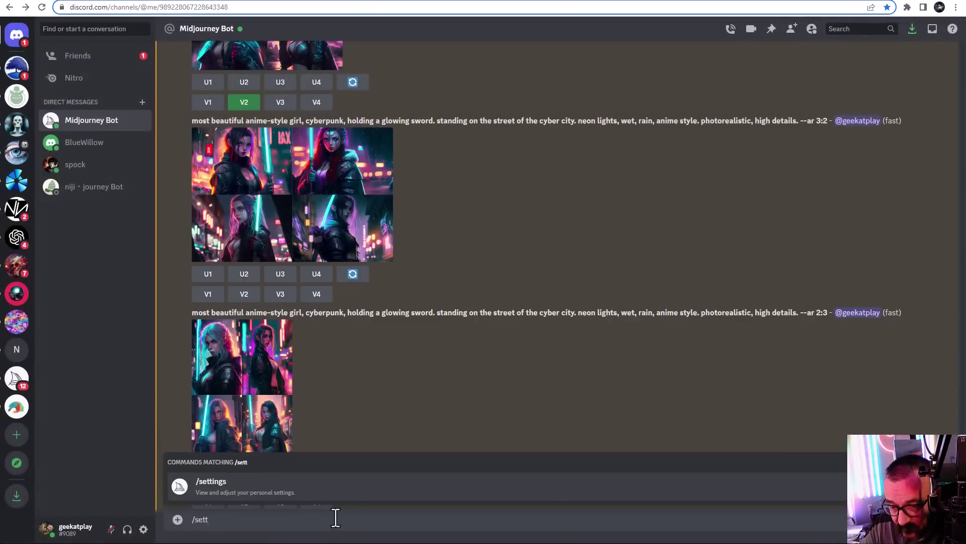
key("Return")
key("Return")
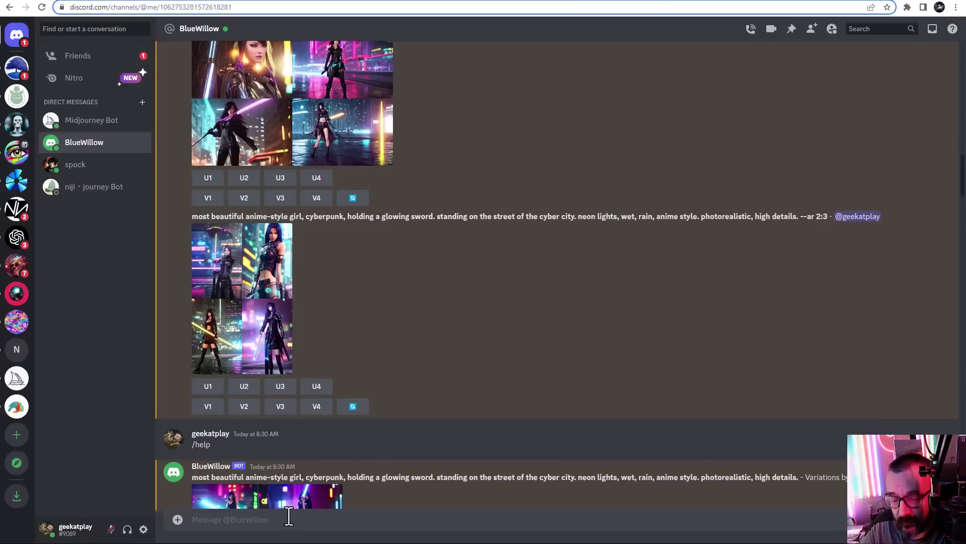
type("/settings")
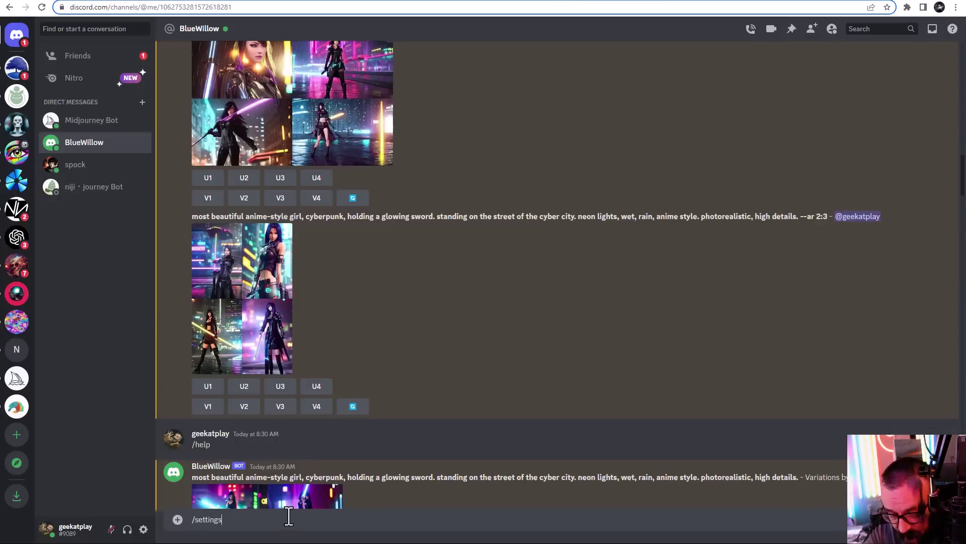
key("Return")
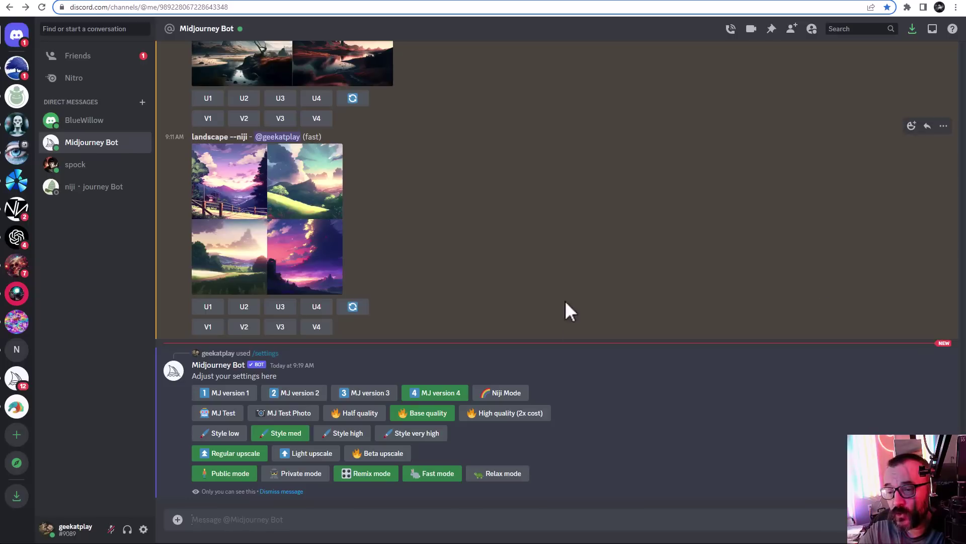
- Examine the elderly swamp-hermit prompt with --ar 2:3 in the Midjourney Bot messages and view its enlarged images
scroll(491, 261, "up", 20)
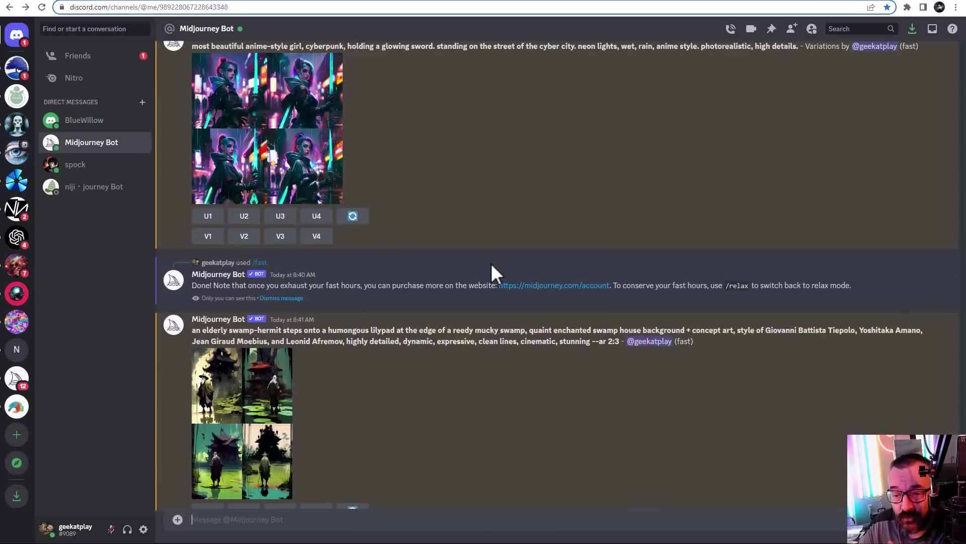
scroll(503, 256, "down", 6)
scroll(499, 241, "down", 2)
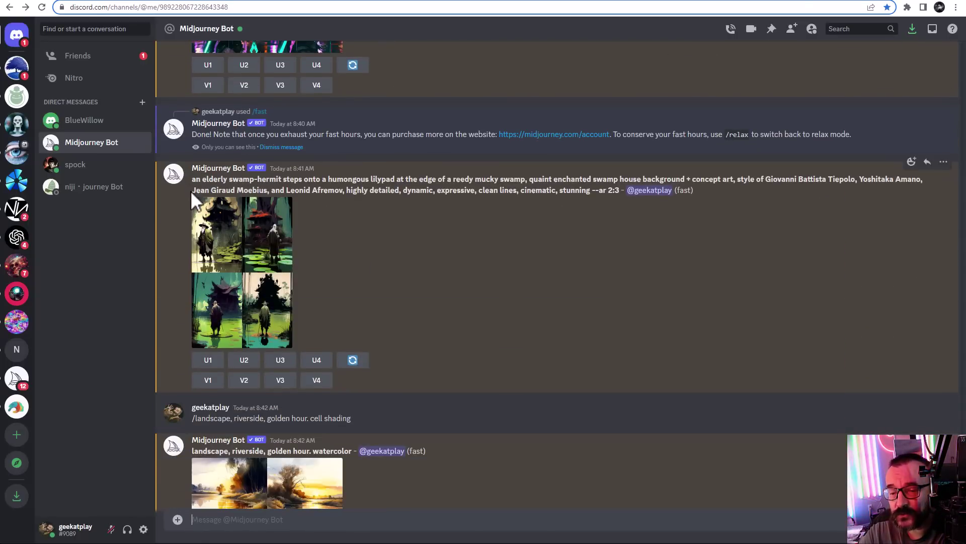
left_click_drag(195, 190, 450, 189)
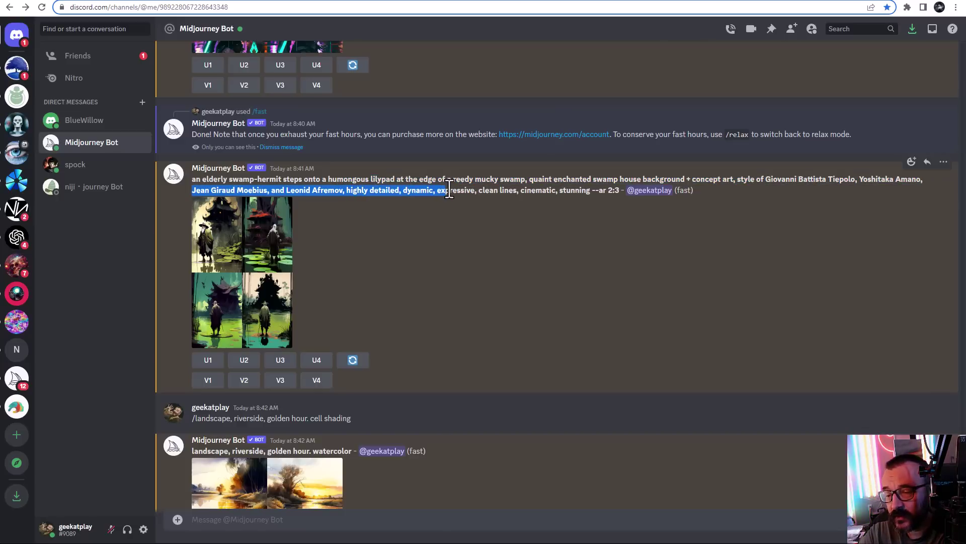
left_click(449, 190)
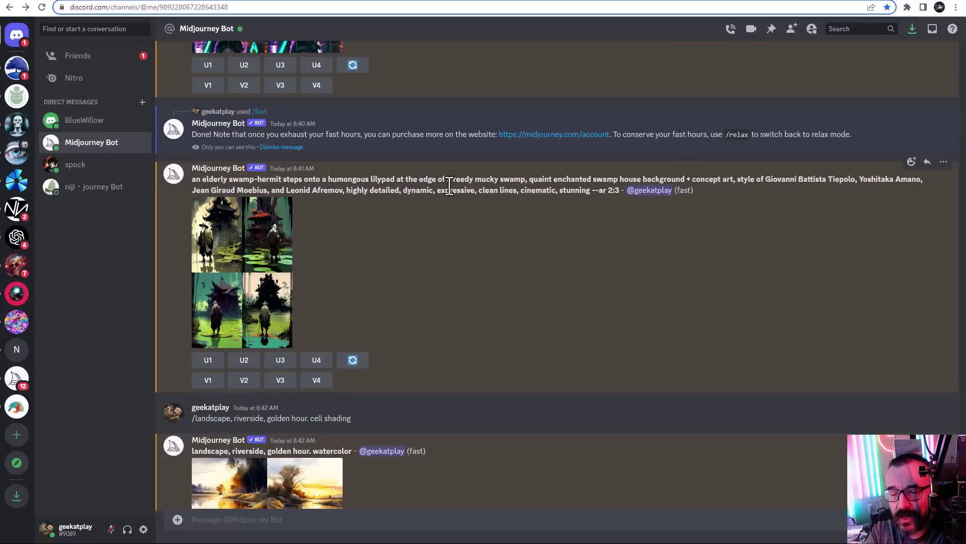
left_click(240, 242)
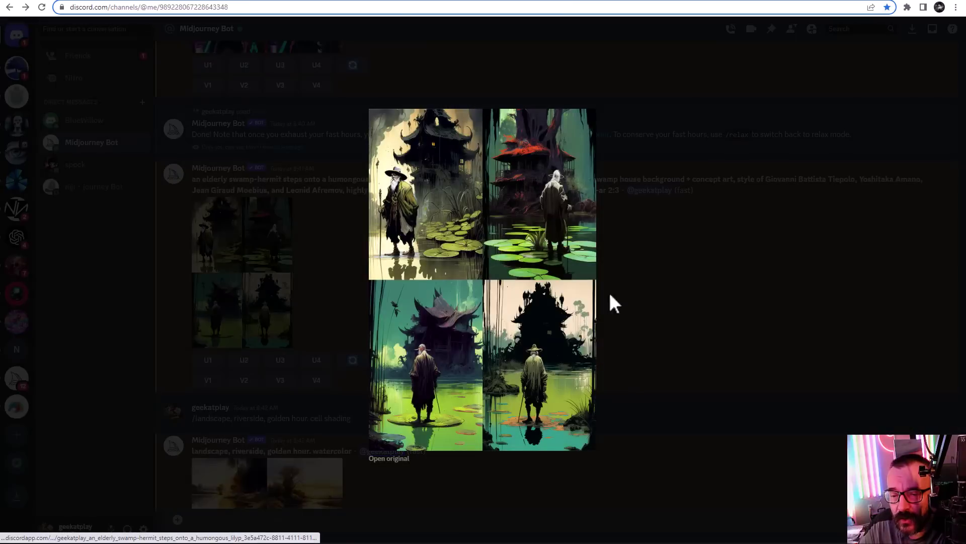
left_click(658, 316)
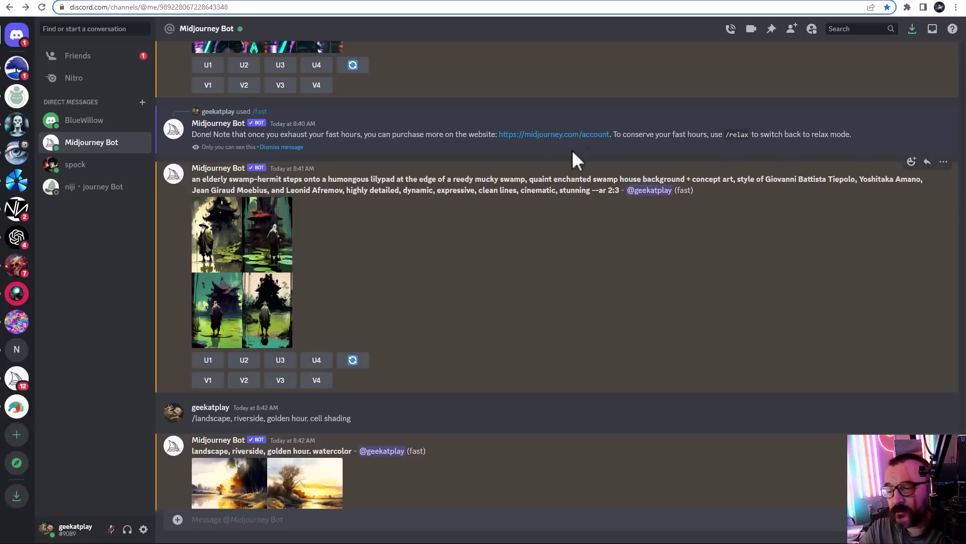
left_click_drag(764, 180, 479, 204)
left_click(455, 275)
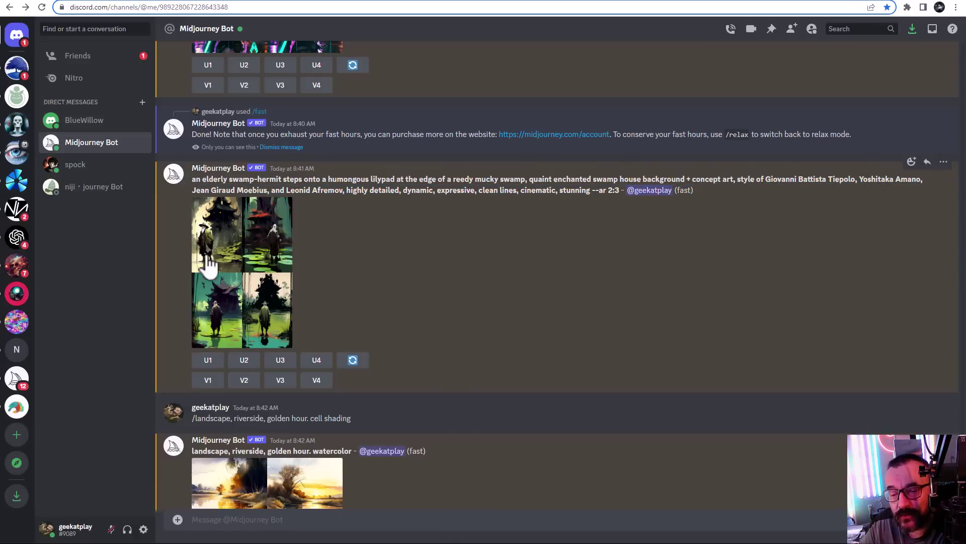
- Compare the enlarged elderly swamp-hermit --ar 2:3 images from BlueWillow and Midjourney
key("alt+Up")
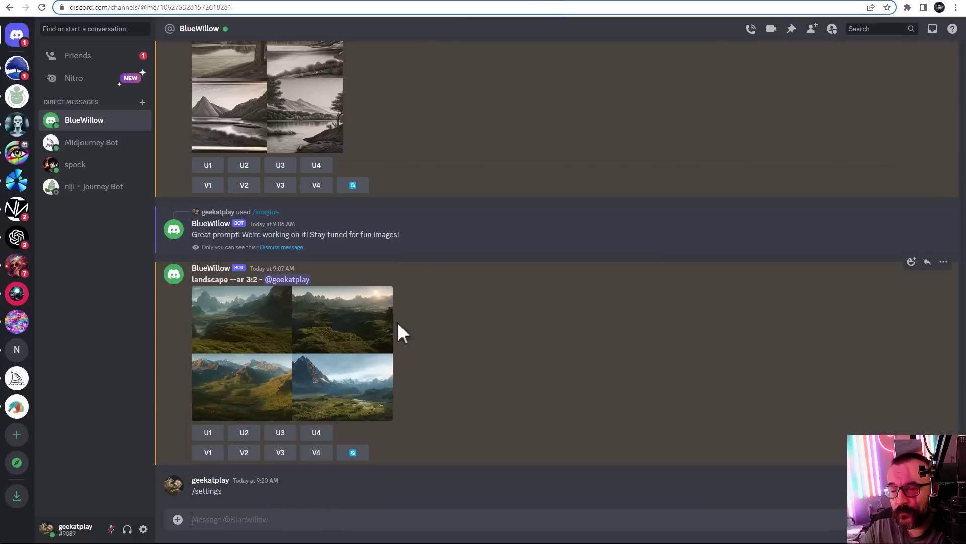
scroll(411, 315, "up", 3)
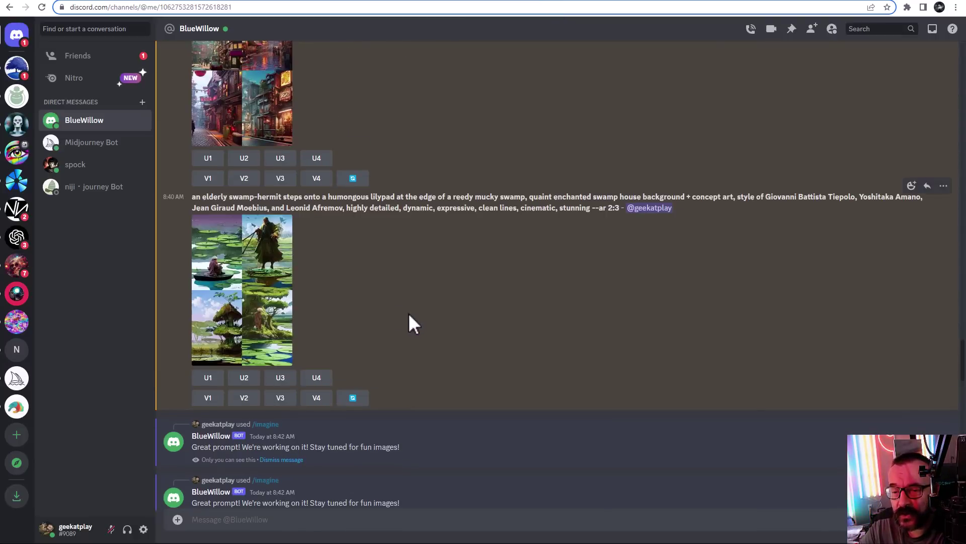
left_click(256, 259)
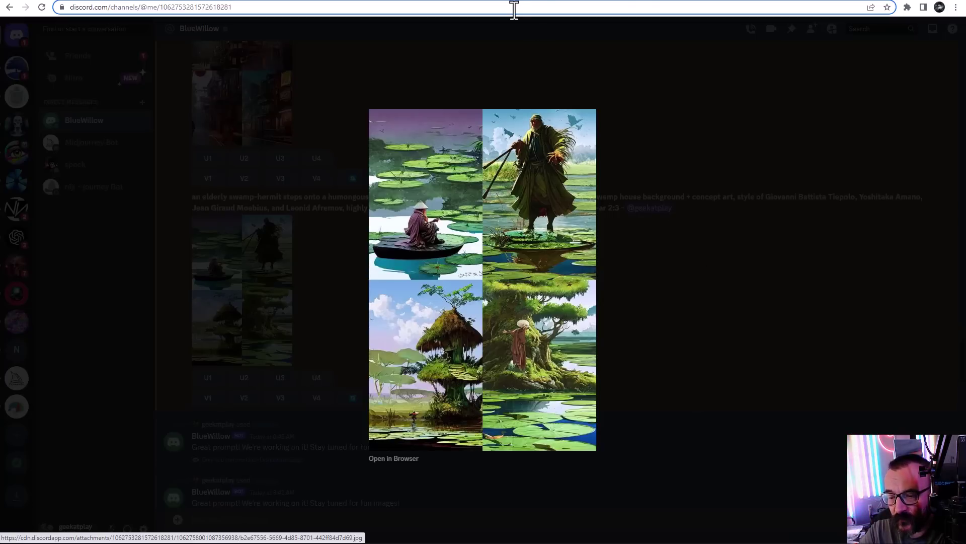
key("alt+Left")
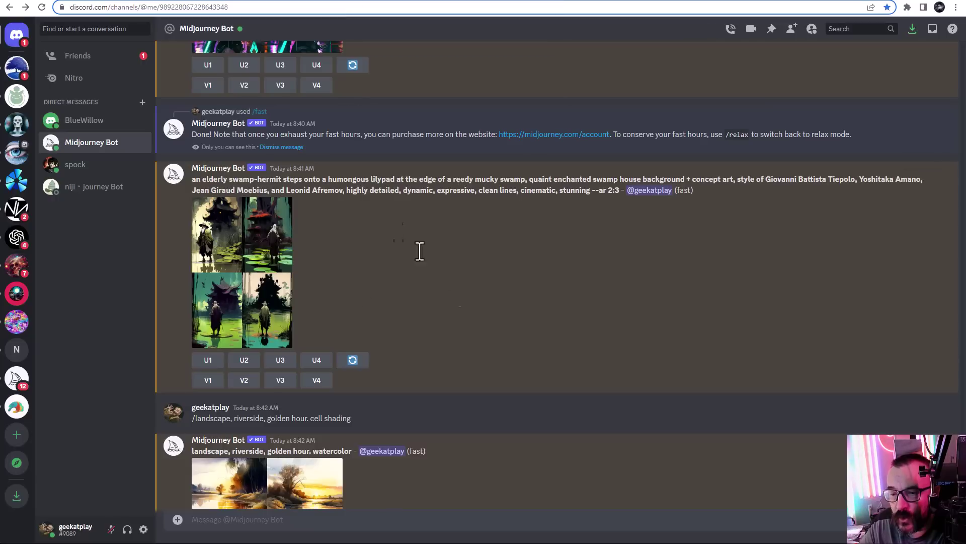
left_click(267, 272)
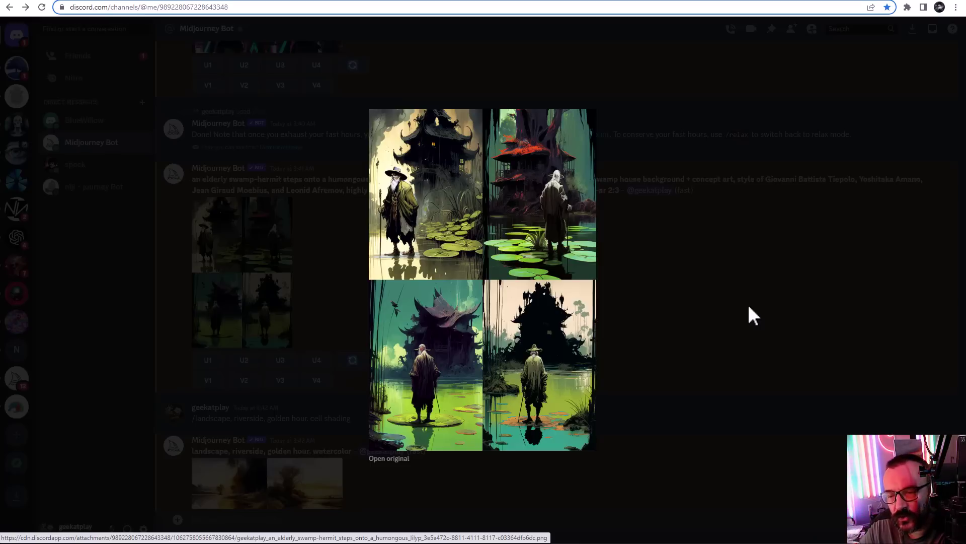
left_click(552, 2)
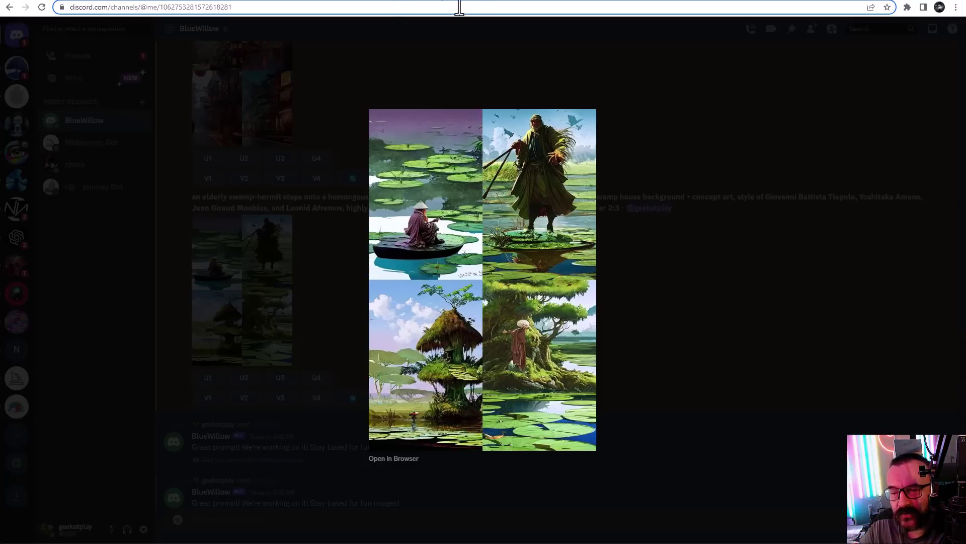
left_click(378, 2)
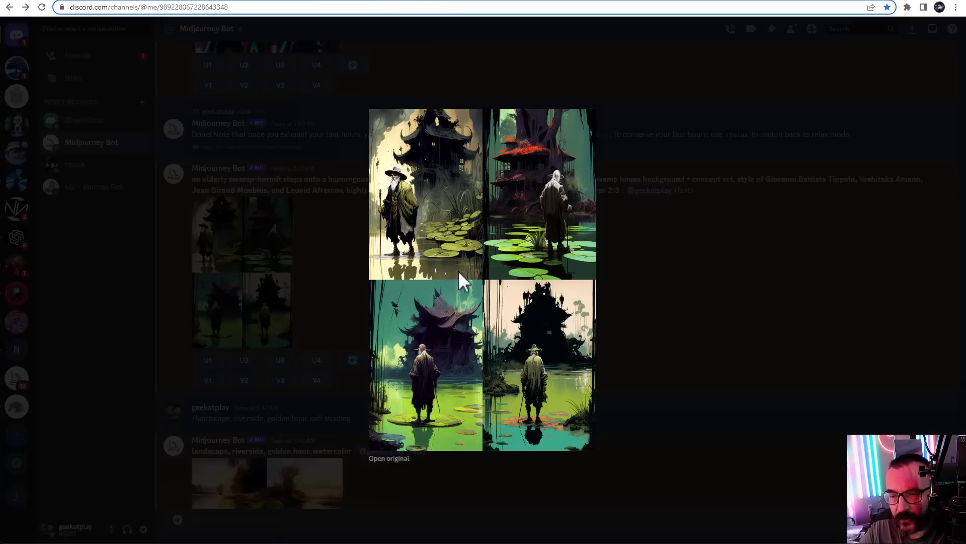
left_click(647, 360)
- Find the "landscape, riverside, golden hour. watercolor" result in the Midjourney Bot messages and view its enlarged images
scroll(398, 242, "up", 5)
scroll(417, 302, "down", 6)
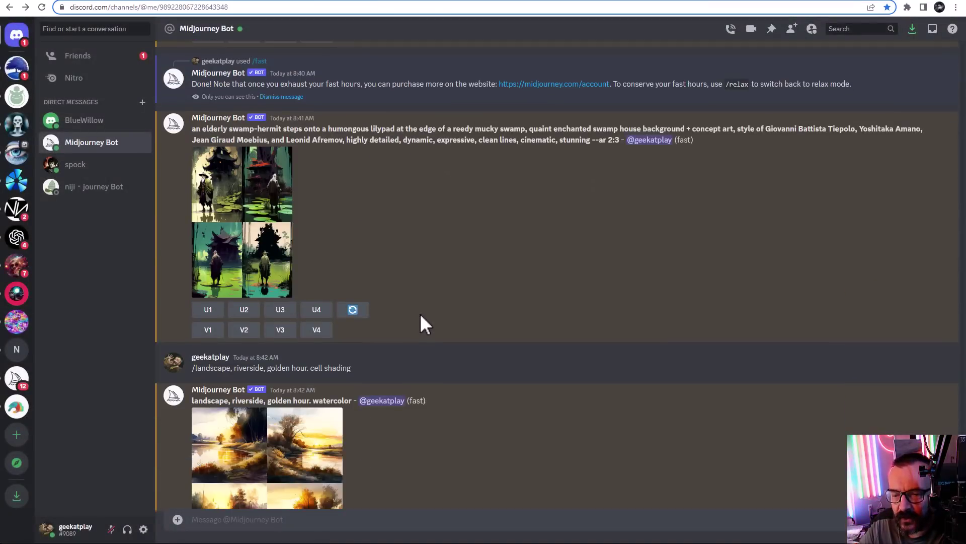
scroll(420, 307, "up", 15)
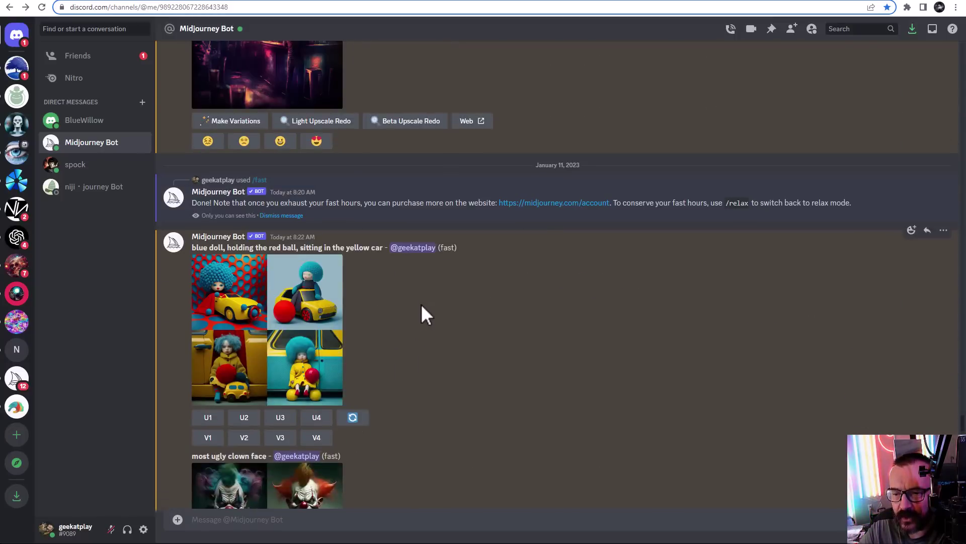
scroll(422, 305, "down", 15)
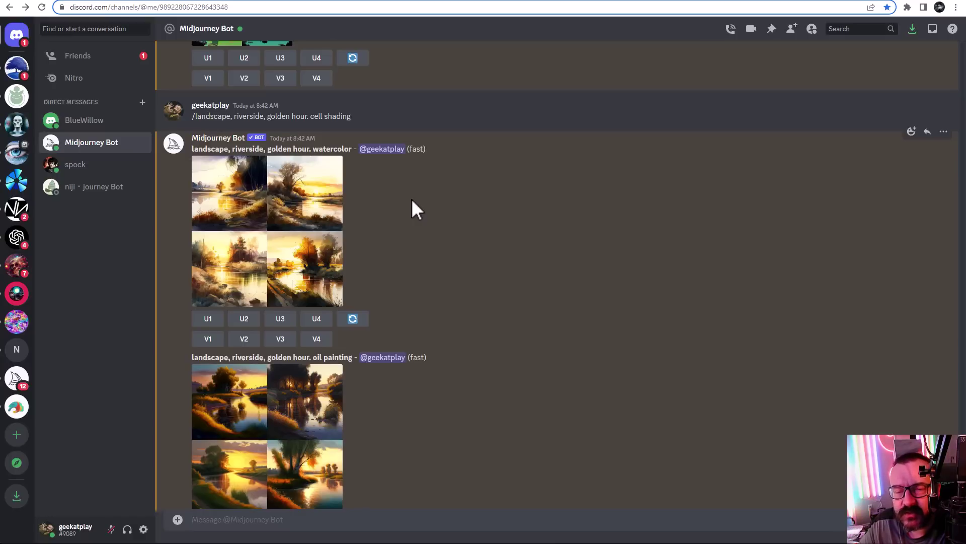
scroll(411, 198, "down", 1)
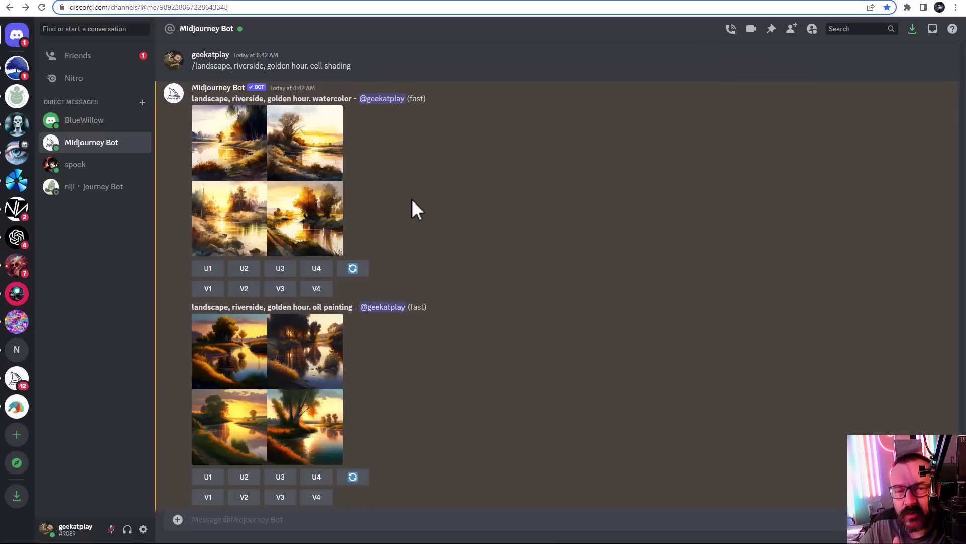
left_click(289, 195)
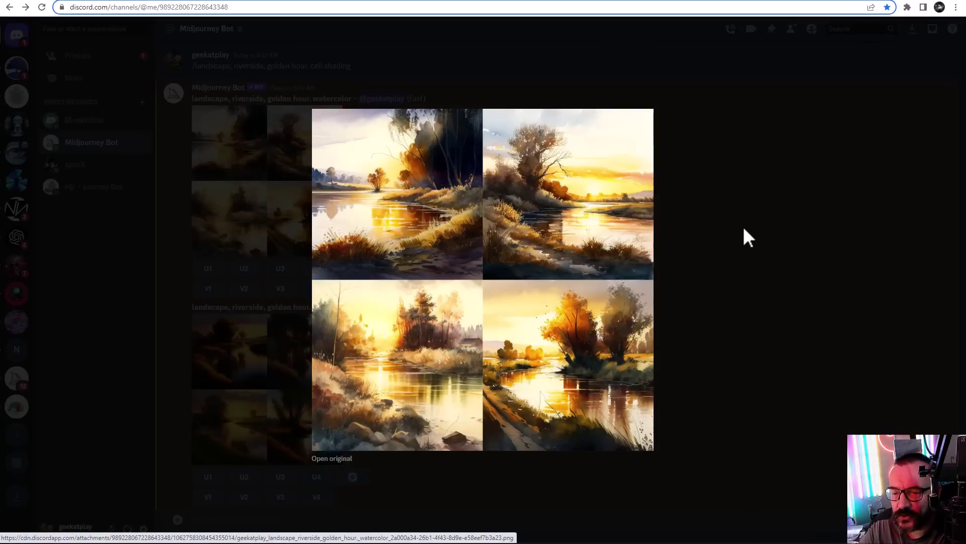
left_click(749, 237)
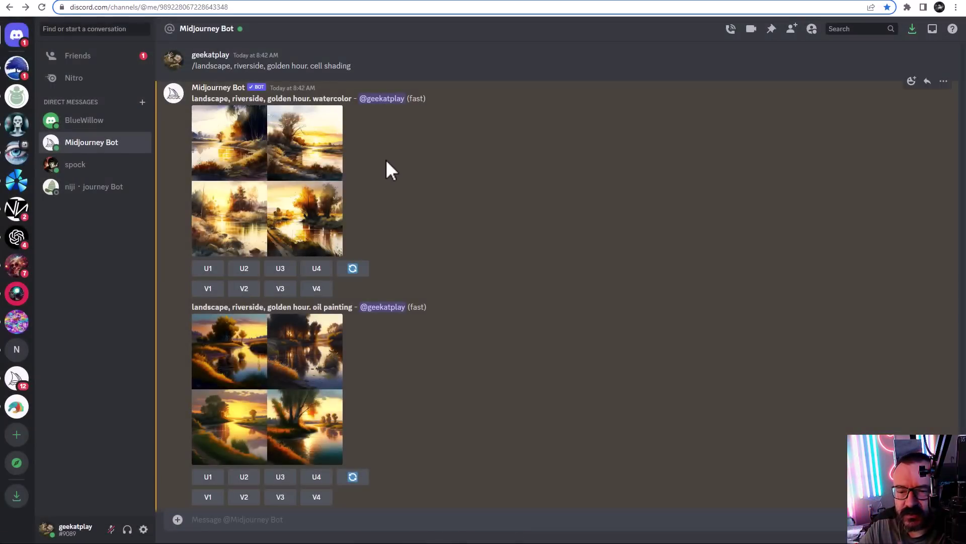
left_click(293, 172)
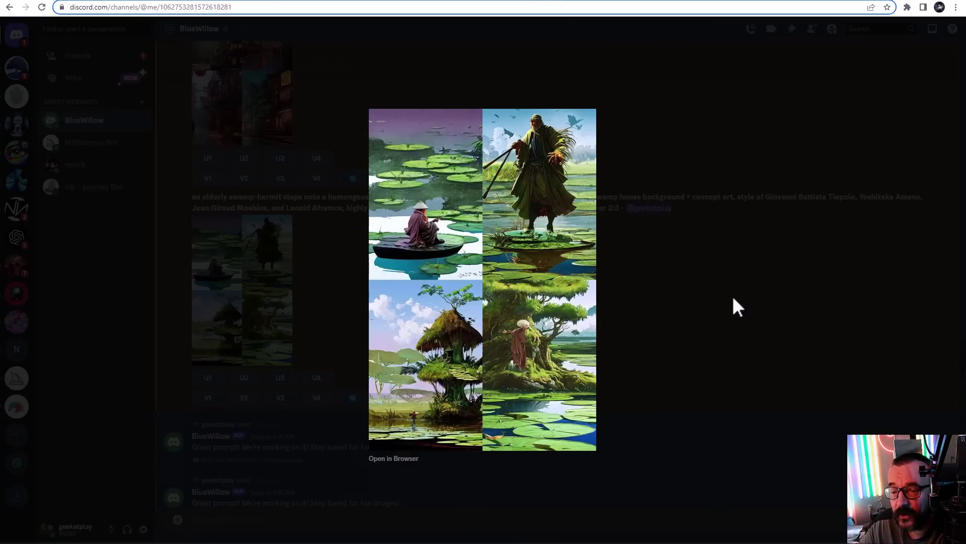
- View BlueWillow's enlarged images for the watercolor riverside landscape prompt and compare them with Midjourney's
left_click(733, 299)
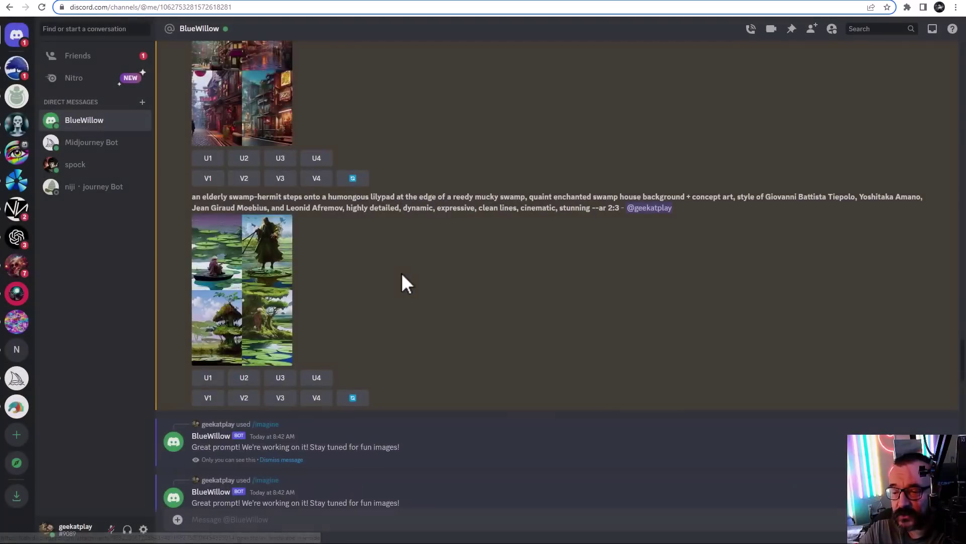
scroll(401, 281, "down", 5)
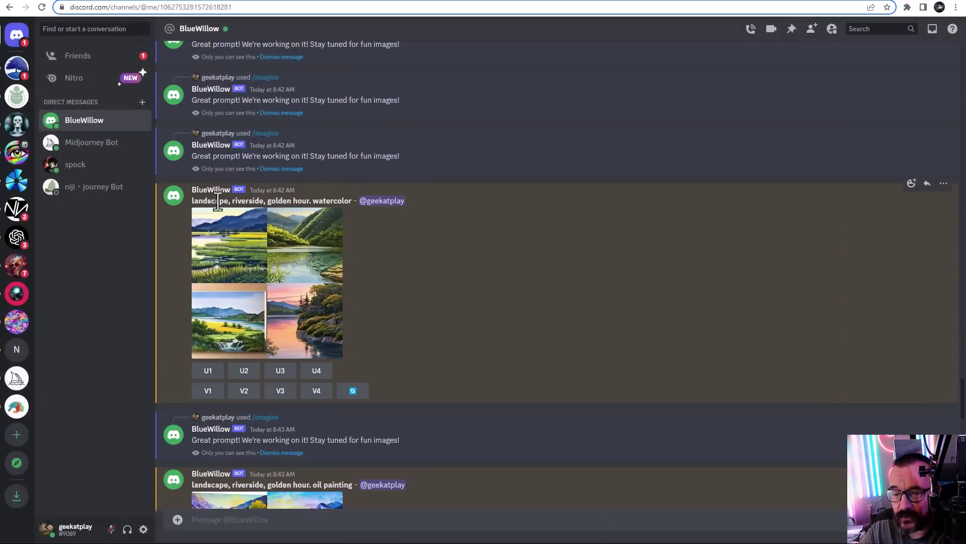
left_click(287, 267)
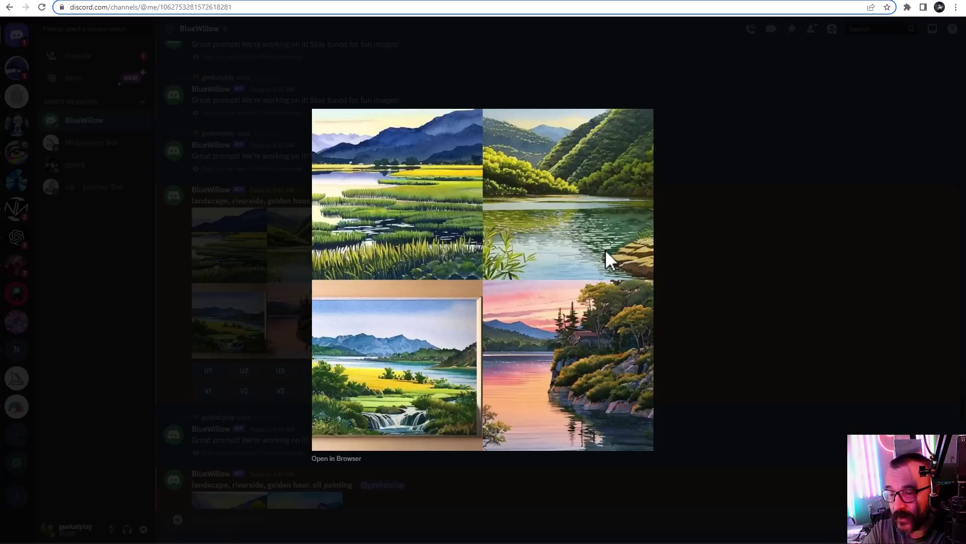
left_click(753, 201)
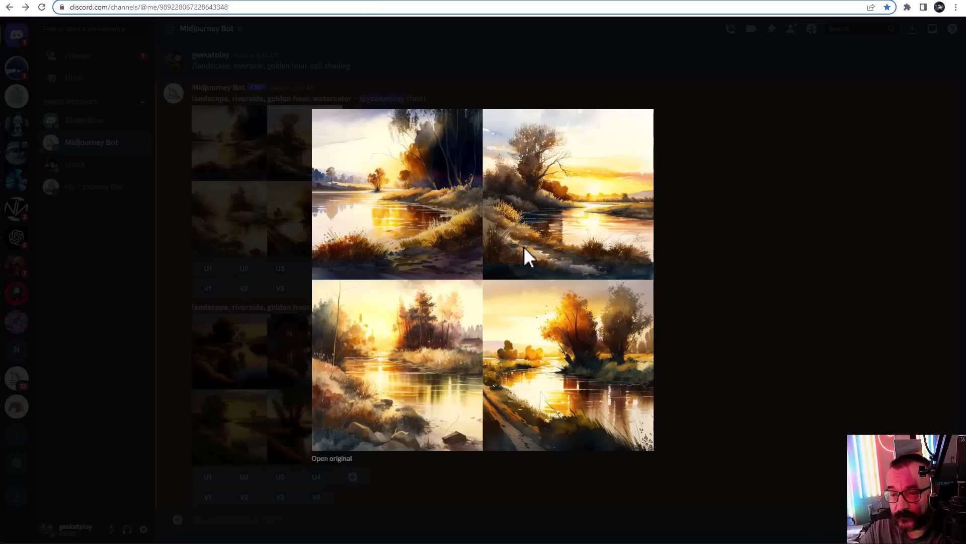
left_click(762, 289)
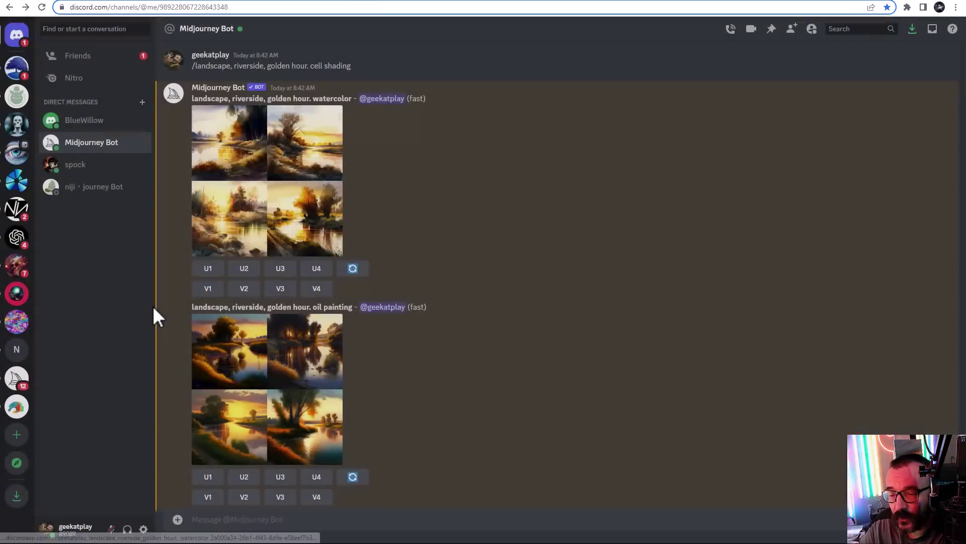
- Compare the enlarged "landscape, riverside, golden hour. oil painting" images from Midjourney and BlueWillow
left_click(260, 385)
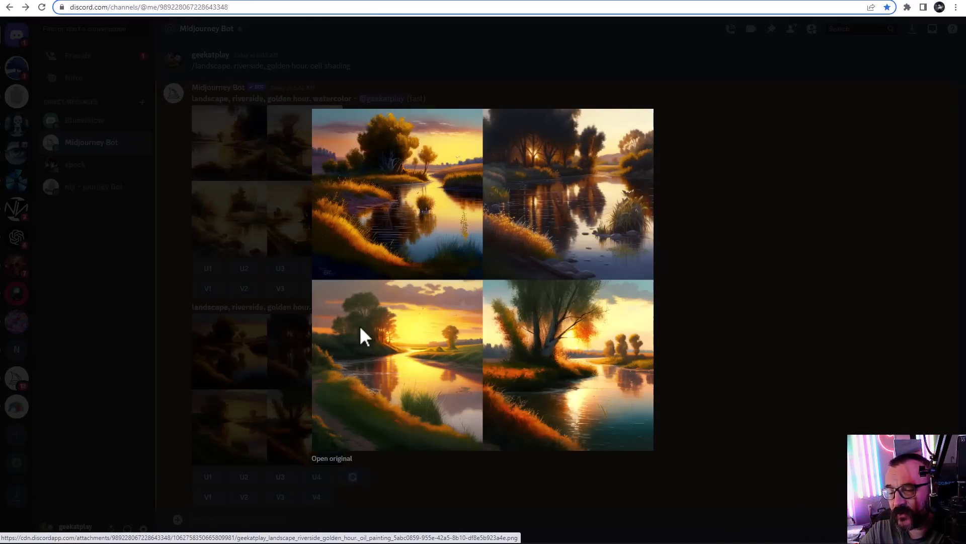
left_click(743, 305)
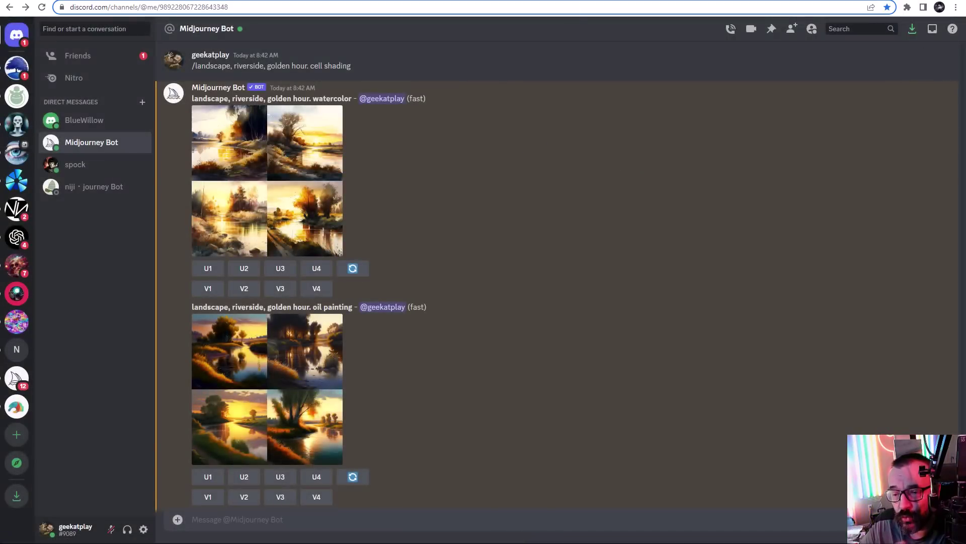
key("alt+Up")
scroll(493, 304, "down", 5)
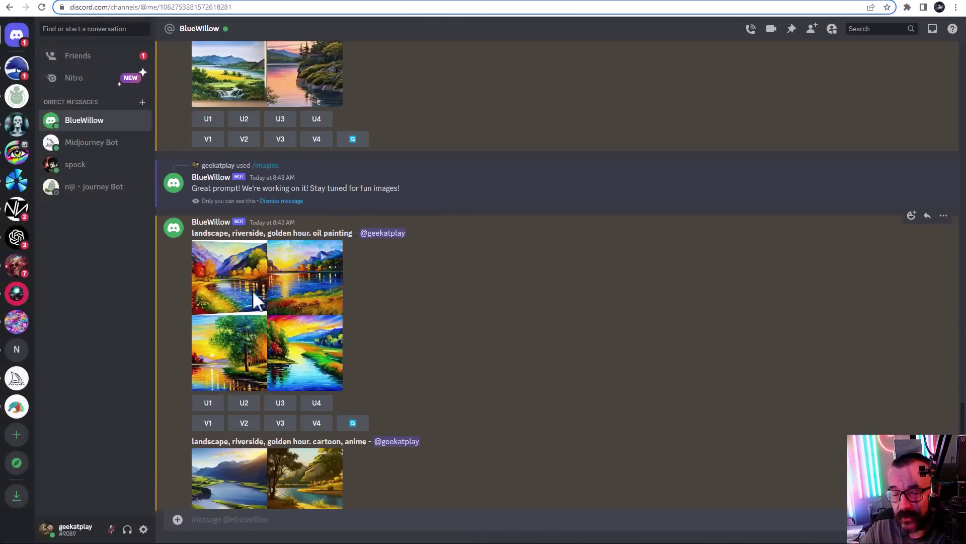
left_click(291, 319)
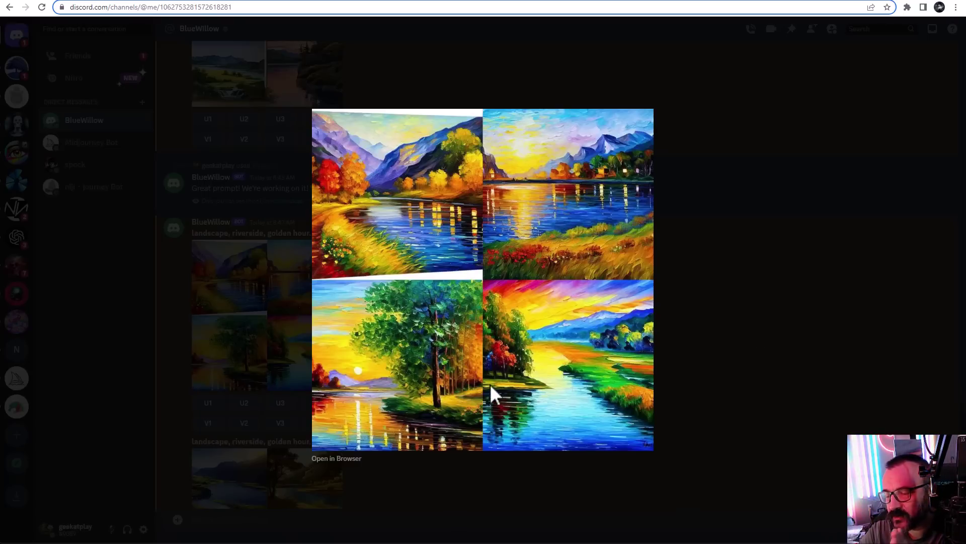
left_click(694, 292)
- Compare the enlarged "landscape, riverside, golden hour. cartoon, anime" images from BlueWillow and Midjourney
scroll(505, 272, "down", 5)
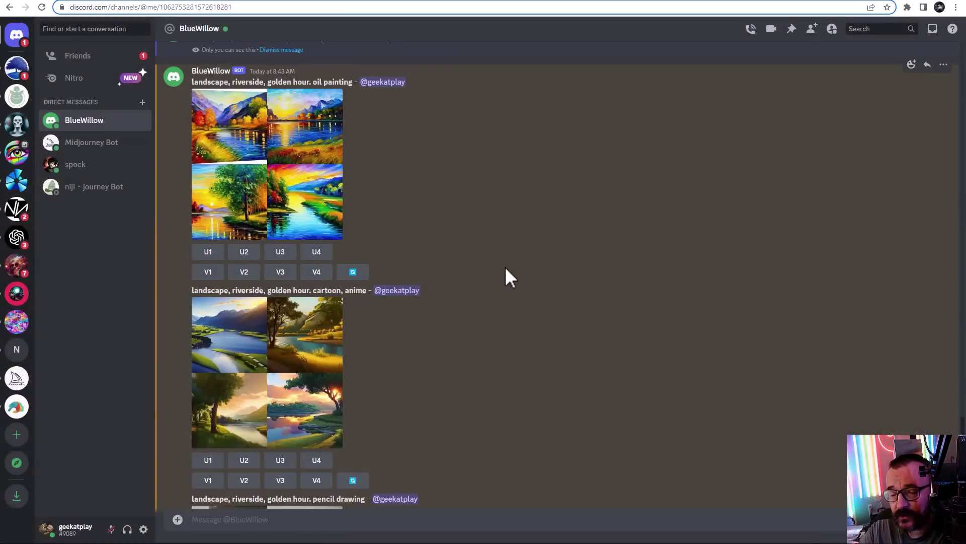
left_click(268, 232)
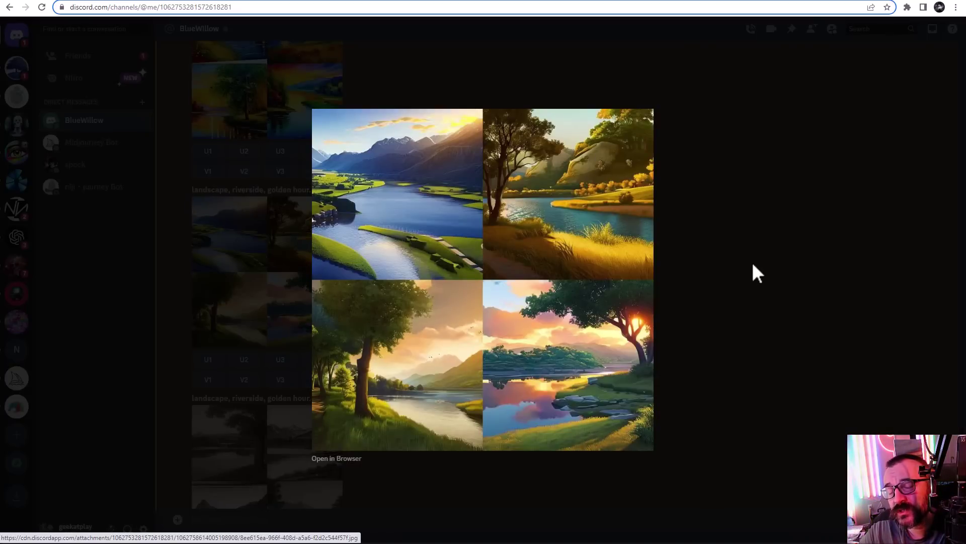
left_click(369, 1)
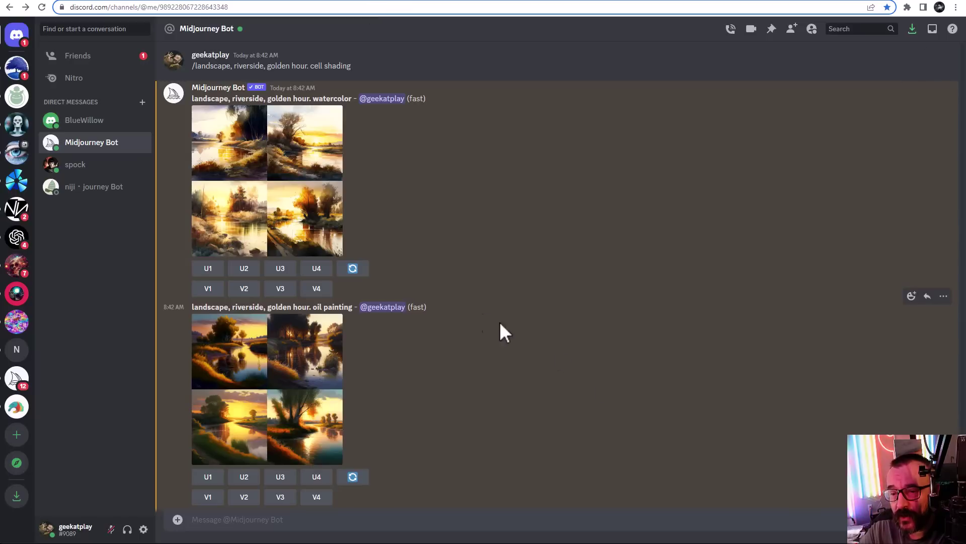
scroll(498, 327, "down", 2)
scroll(464, 322, "down", 10)
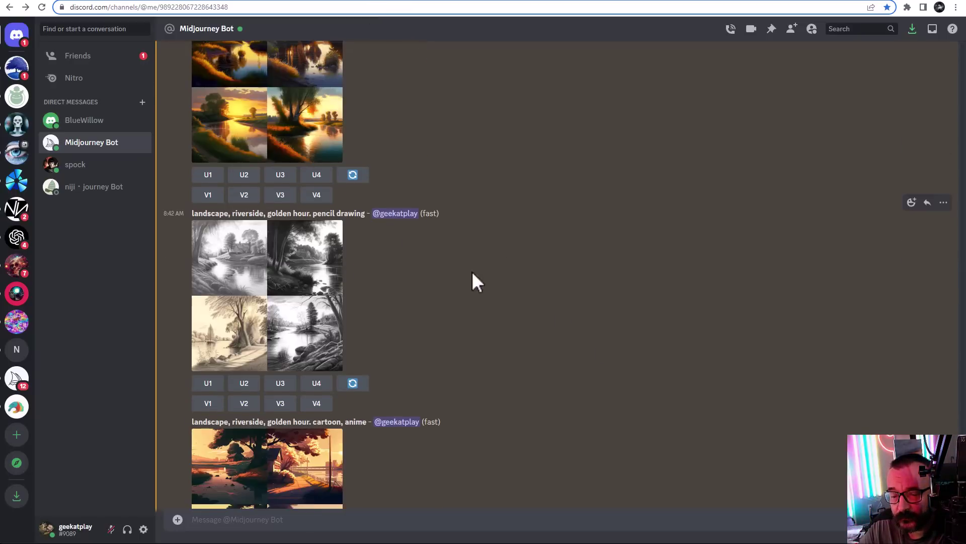
left_click(273, 194)
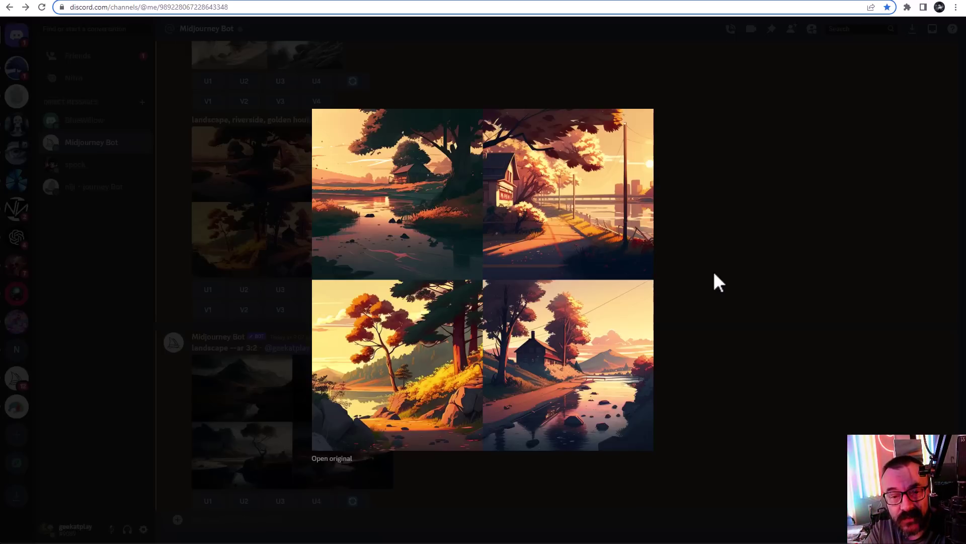
left_click(572, 2)
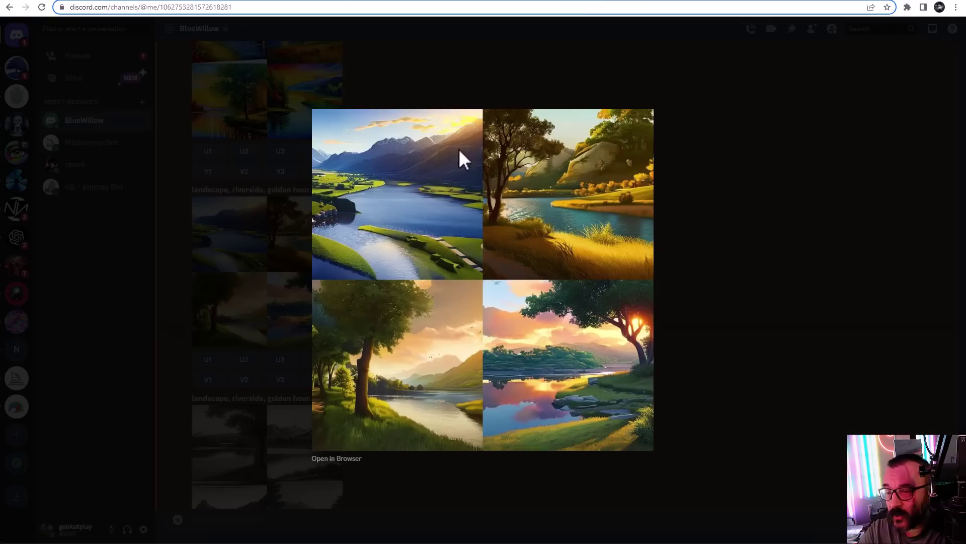
left_click(708, 211)
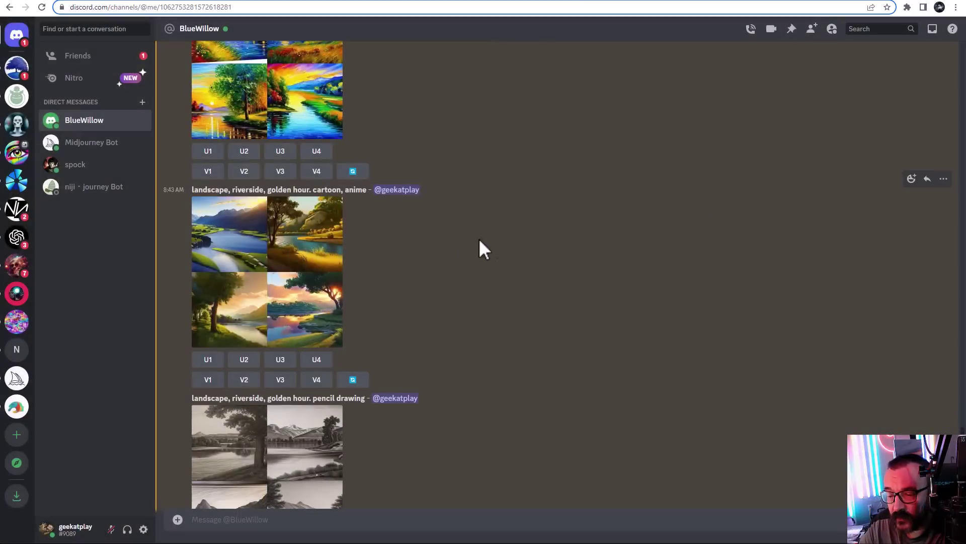
- Compare the enlarged "landscape, riverside, golden hour. pencil drawing" images from BlueWillow and Midjourney
scroll(332, 350, "down", 3)
left_click(320, 352)
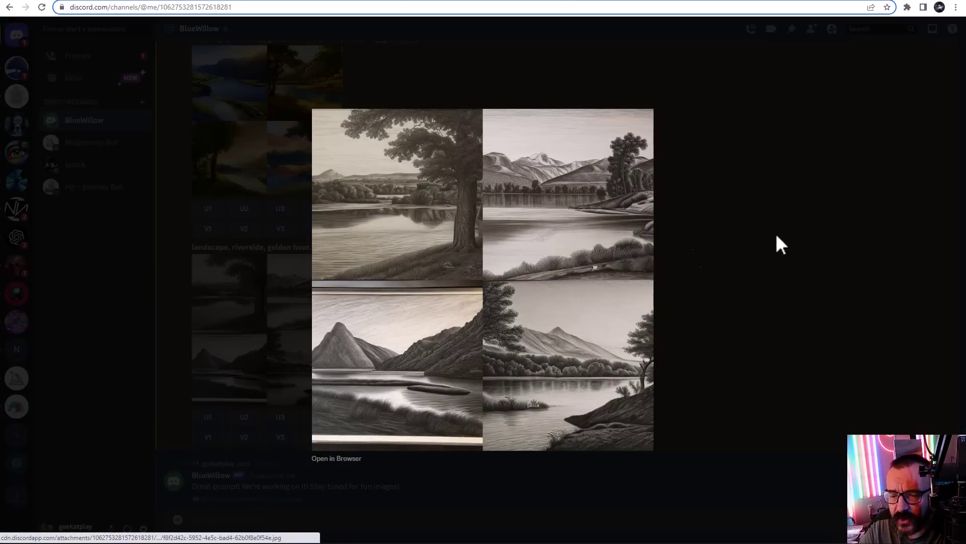
left_click(750, 241)
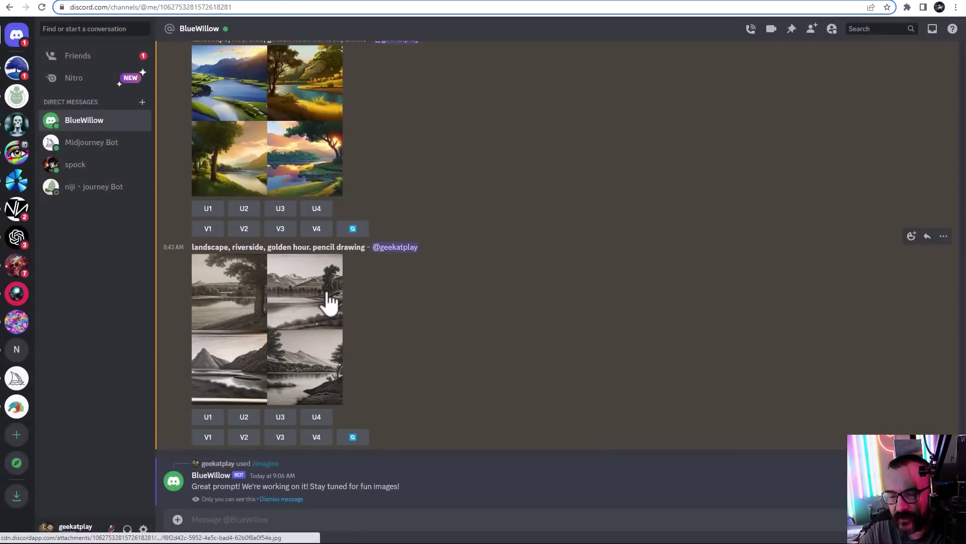
left_click(295, 274)
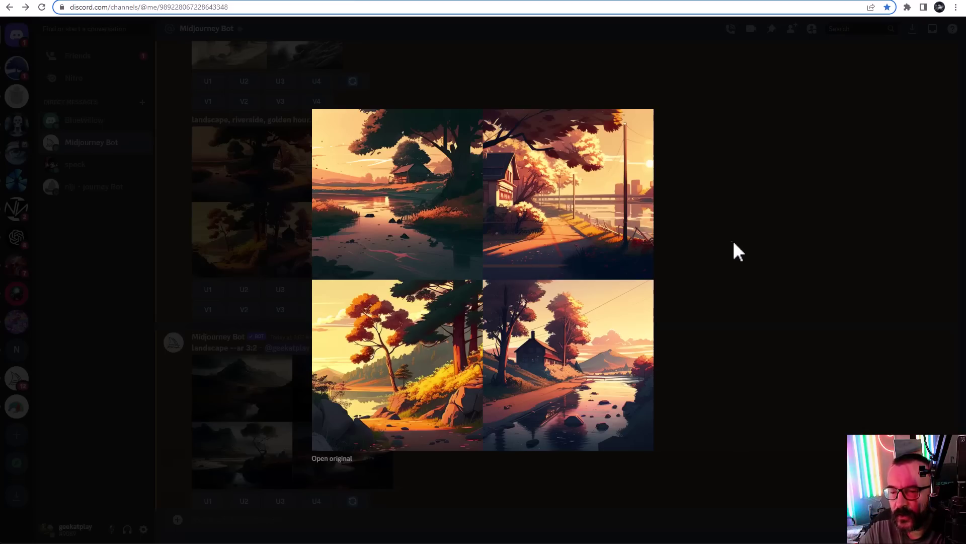
left_click(733, 243)
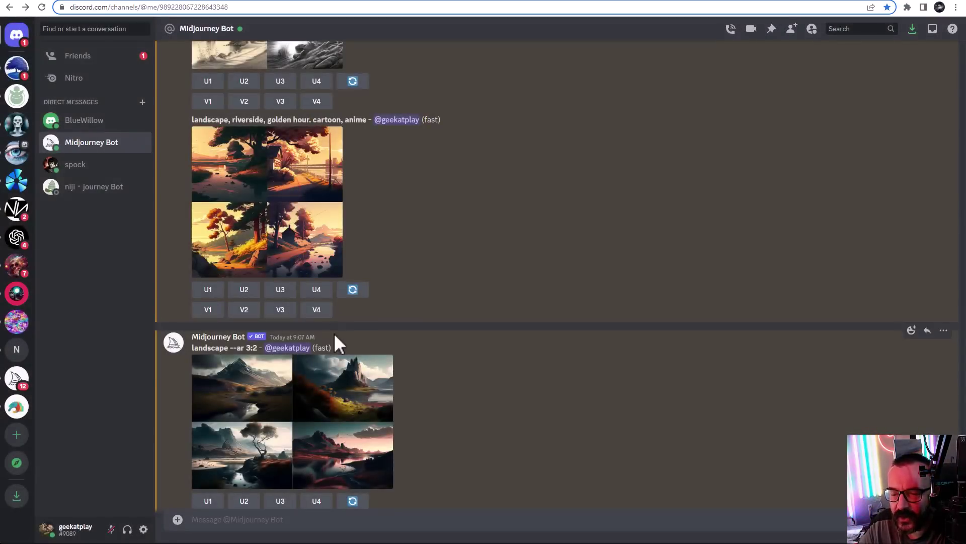
scroll(334, 333, "up", 4)
left_click(305, 231)
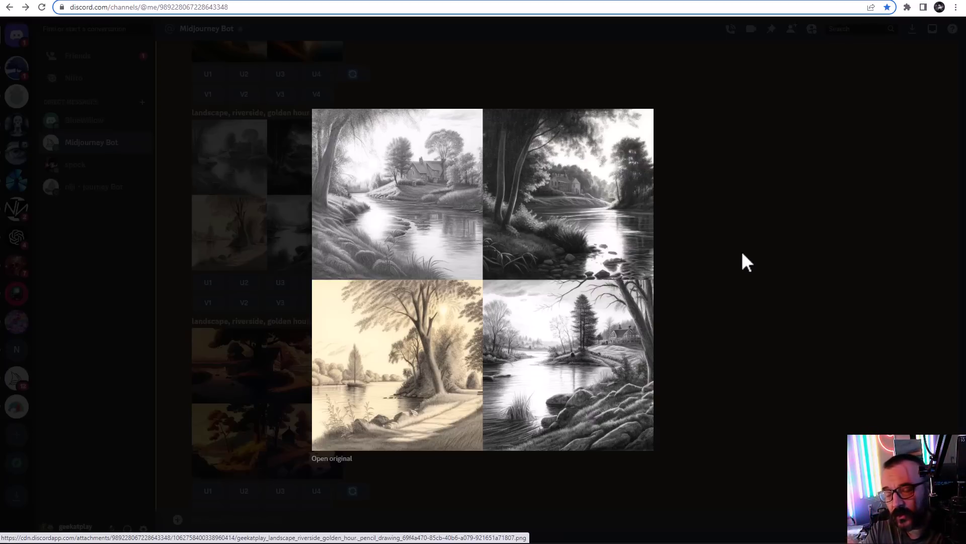
- Close the enlarged image and write an imagine prompt for BlueWillow reading "sponge bob, karate"
left_click(752, 253)
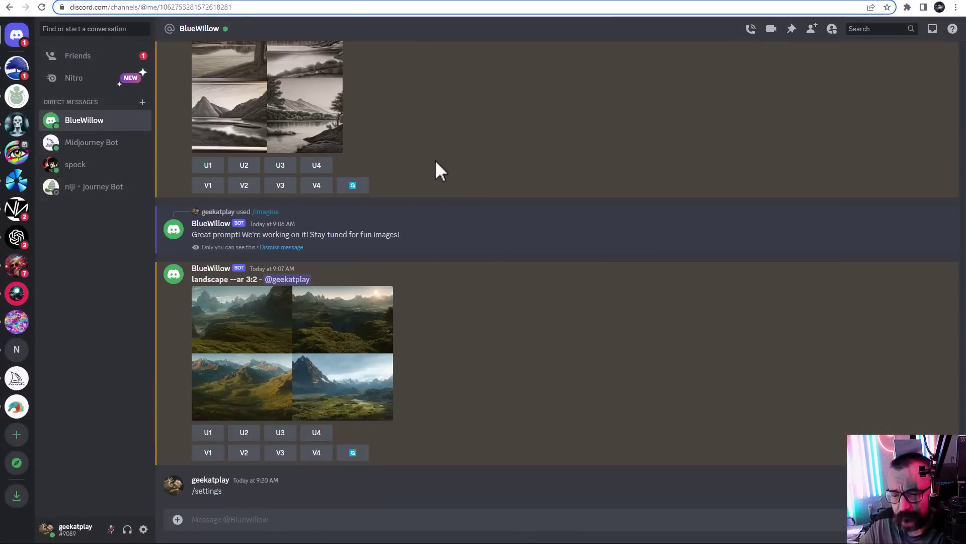
left_click(471, 528)
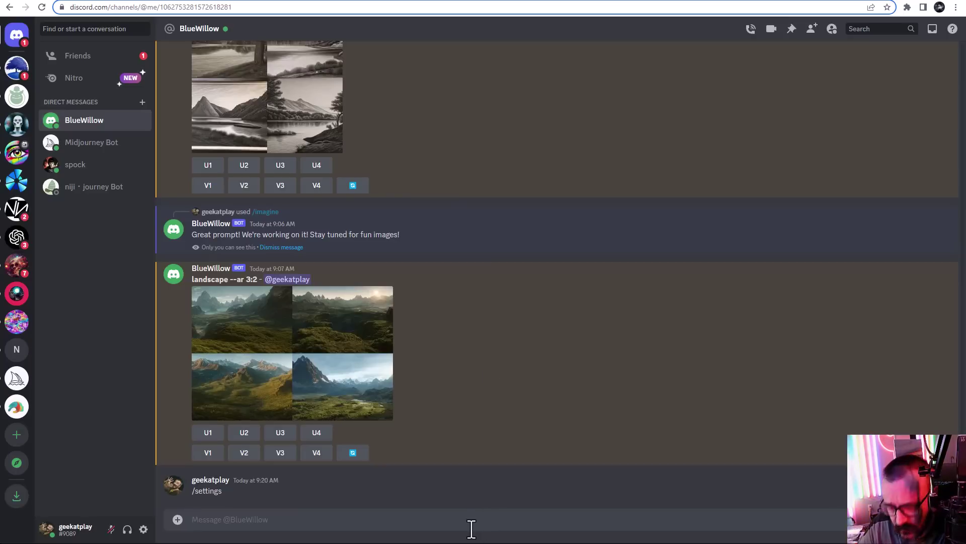
type("/imagine")
key("Tab")
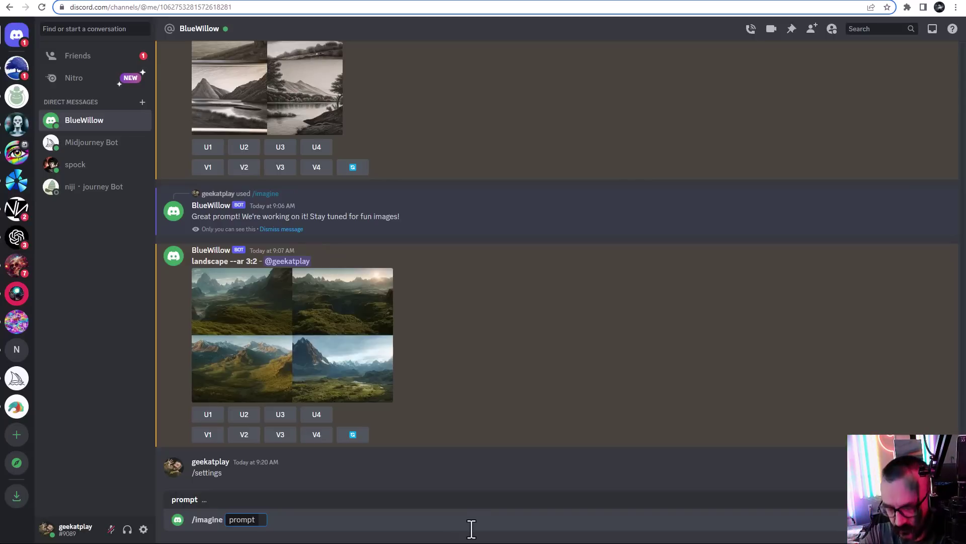
type("porc")
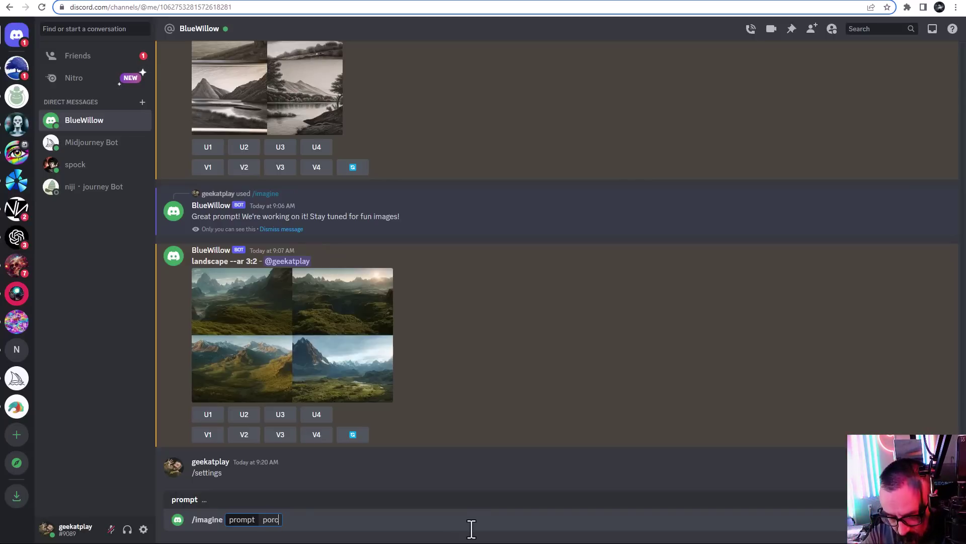
key("BackSpace")
key("BackSpace")
key("BackSpace")
key("BackSpace")
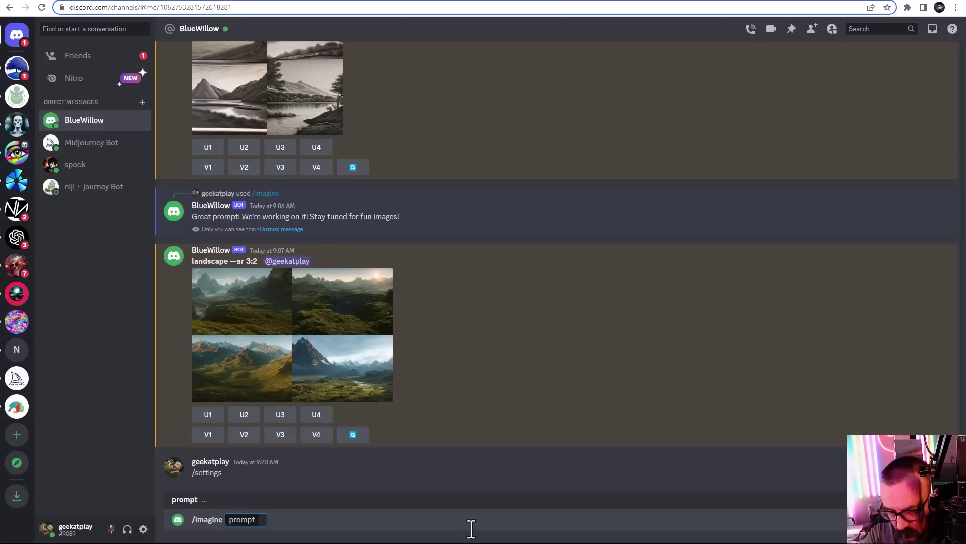
type("sponge")
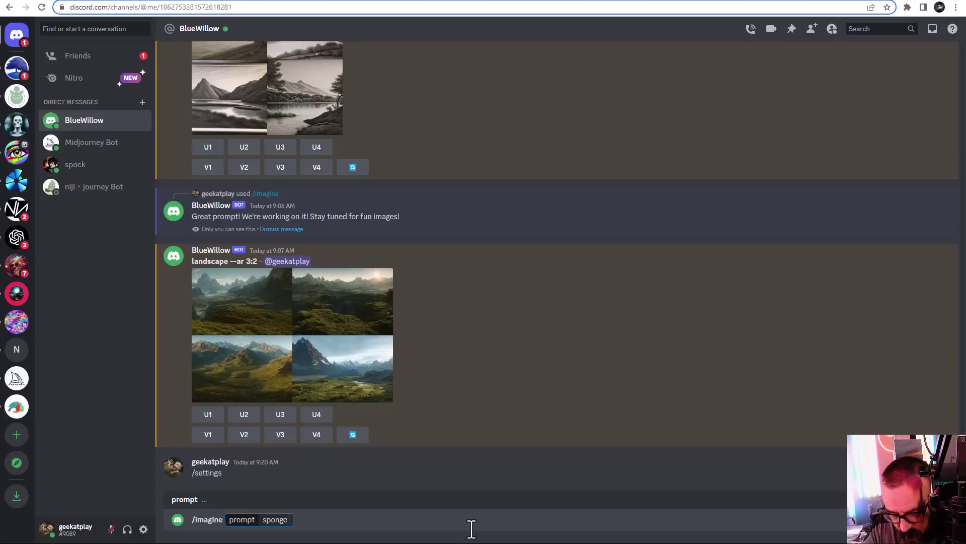
type(" bob")
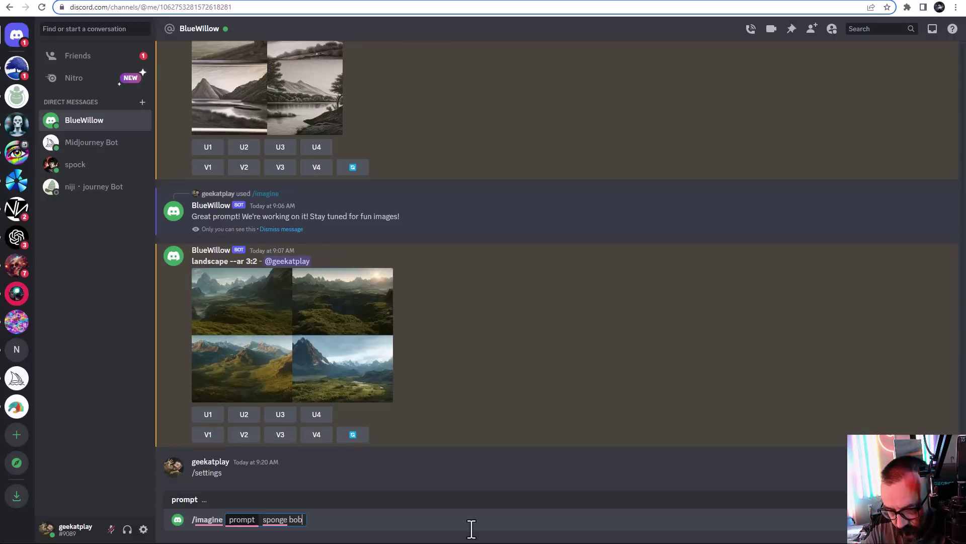
type(", k")
type("arate")
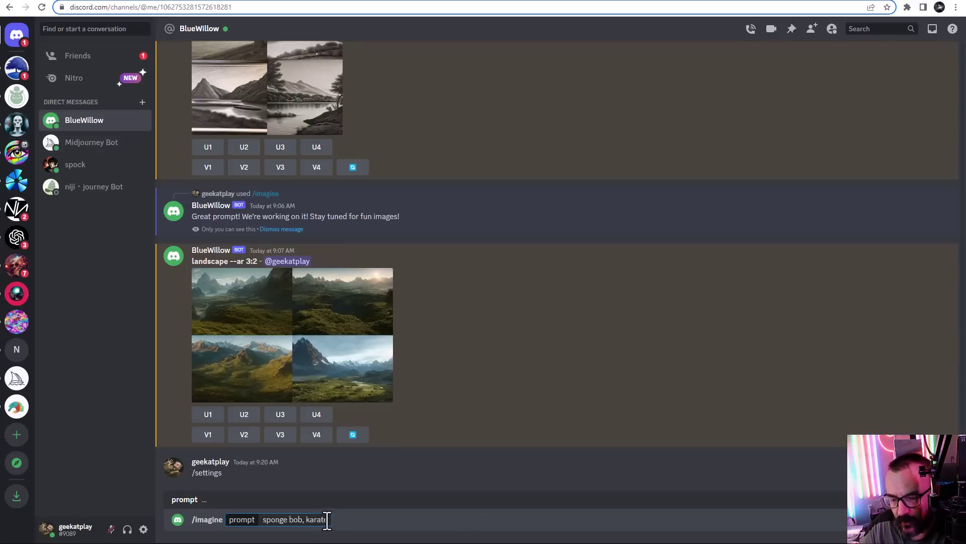
- Copy the full prompt text "sponge bob, karate" from BlueWillow's unsent imagine command
left_click_drag(329, 519, 268, 520)
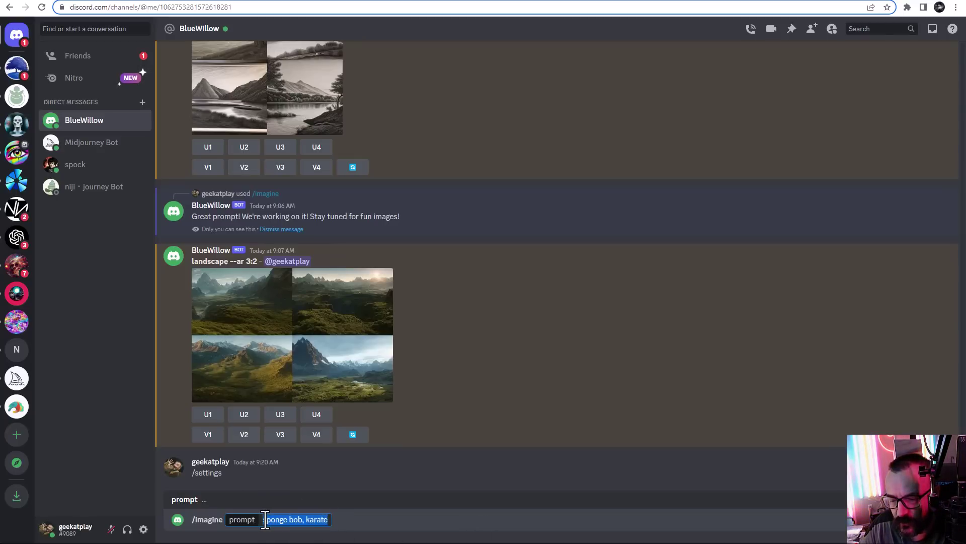
left_click(471, 538)
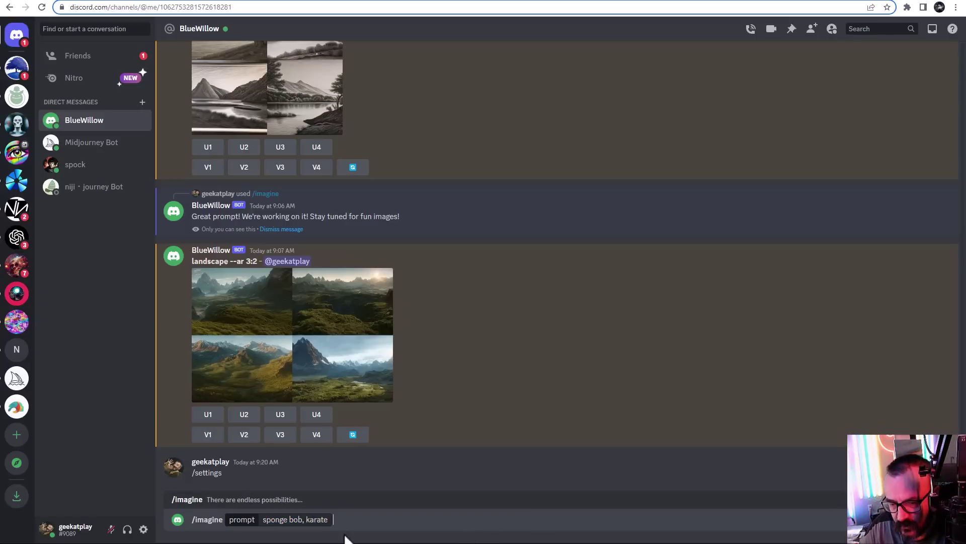
left_click_drag(331, 521, 262, 521)
key("ctrl+c")
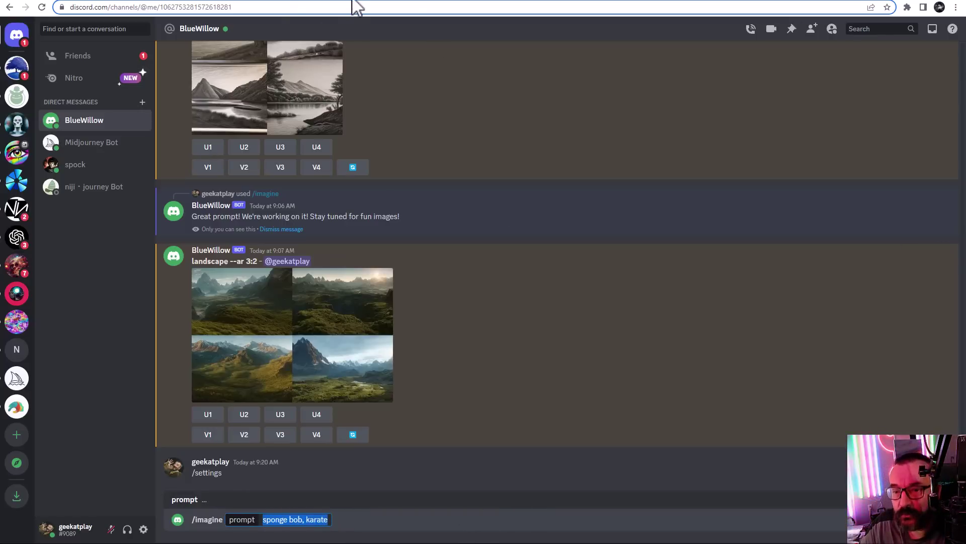
- Switch Midjourney Bot to relax mode with the /relax command
key("alt+Down")
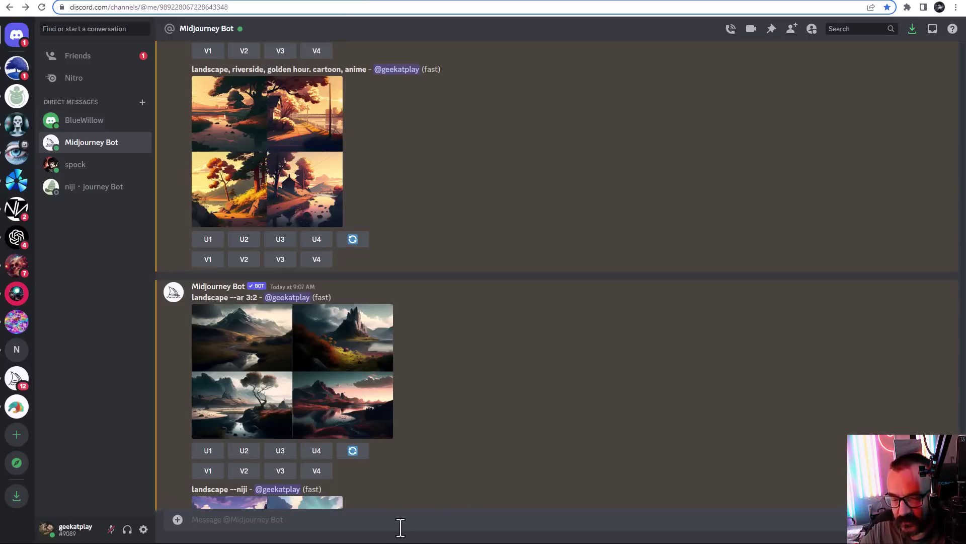
type("/rel")
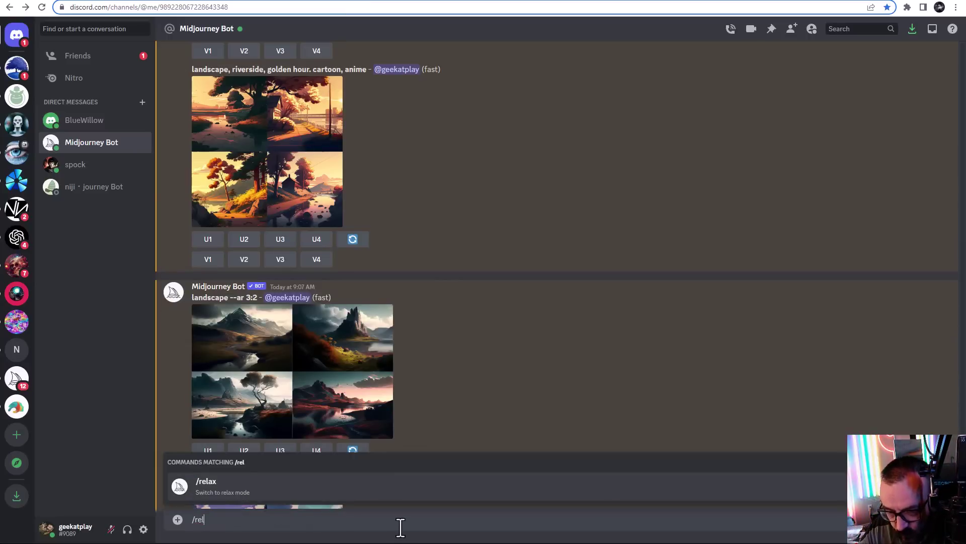
key("Return")
key("Return")
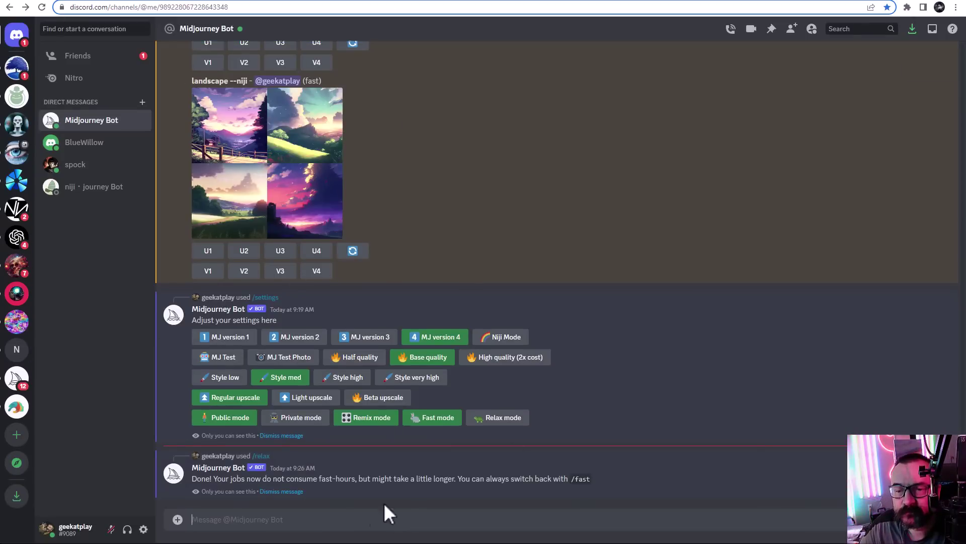
- Send "sponge bob, karate" to Midjourney Bot as a plain message and submit the prepared imagine prompt to BlueWillow
key("ctrl+v")
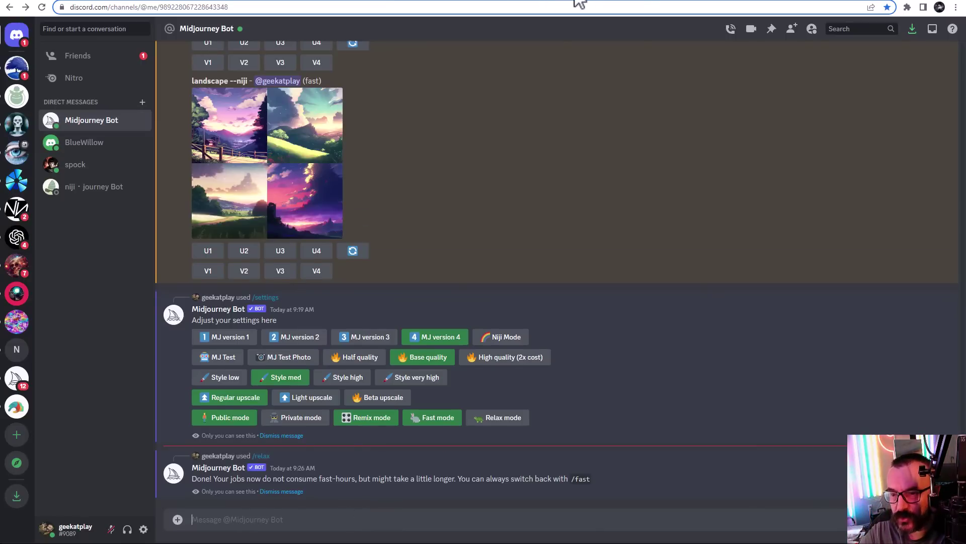
key("alt+Down")
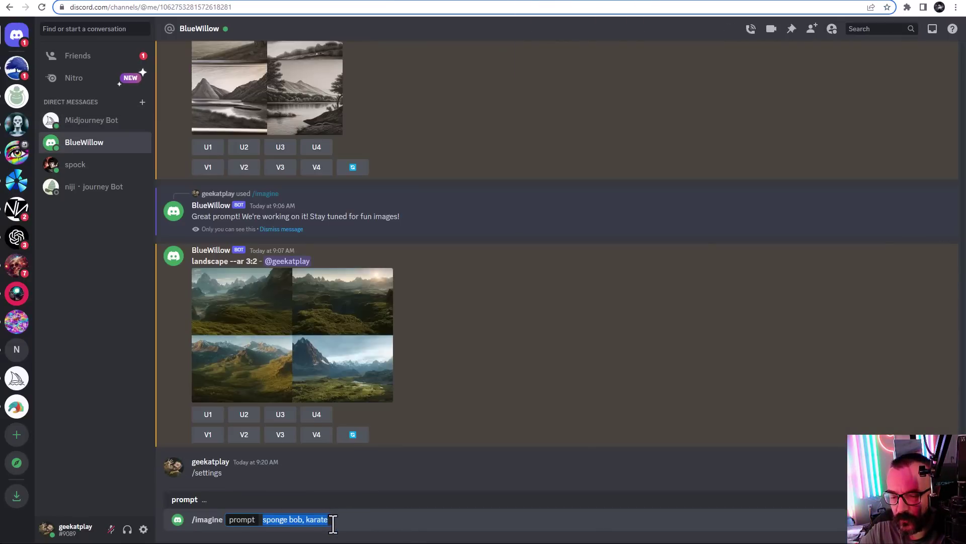
key("Return")
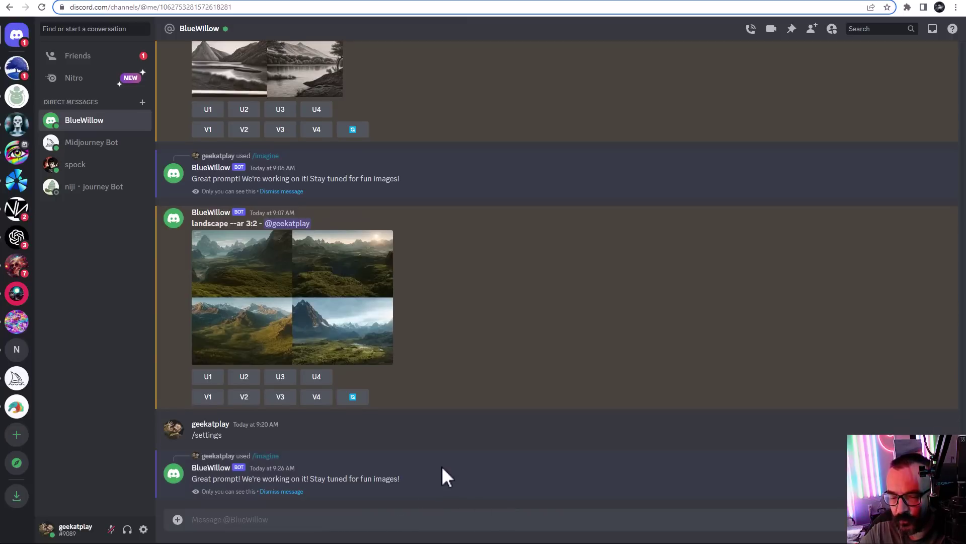
key("alt+Up")
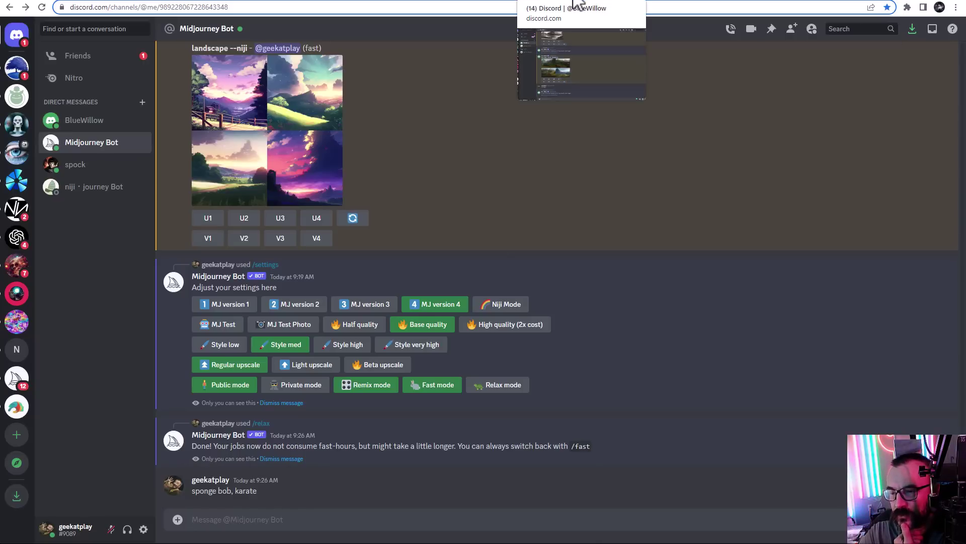
key("alt+Up")
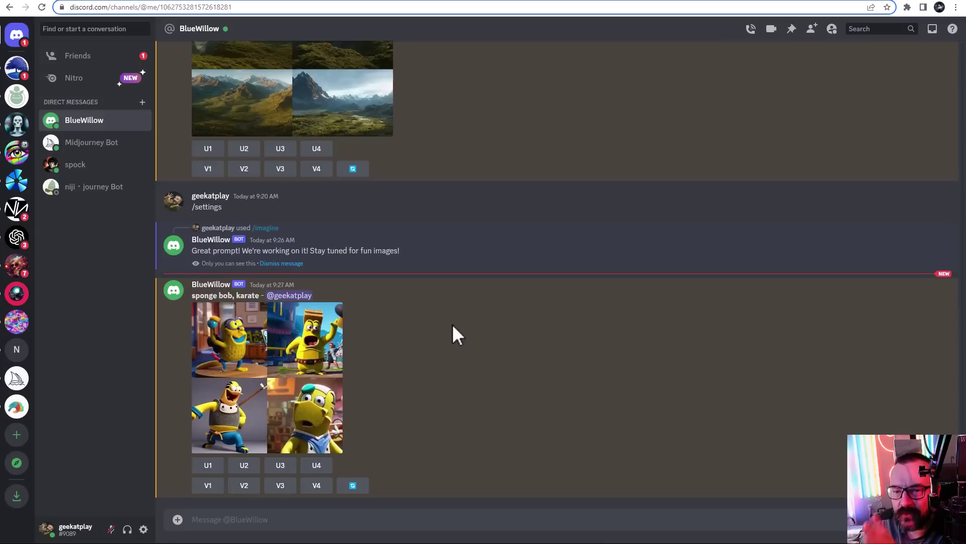
- Run a second BlueWillow imagine command with the copied prompt "sponge bob, karate"
left_click(274, 519)
type("/imagine")
key("Tab")
key("ctrl+v")
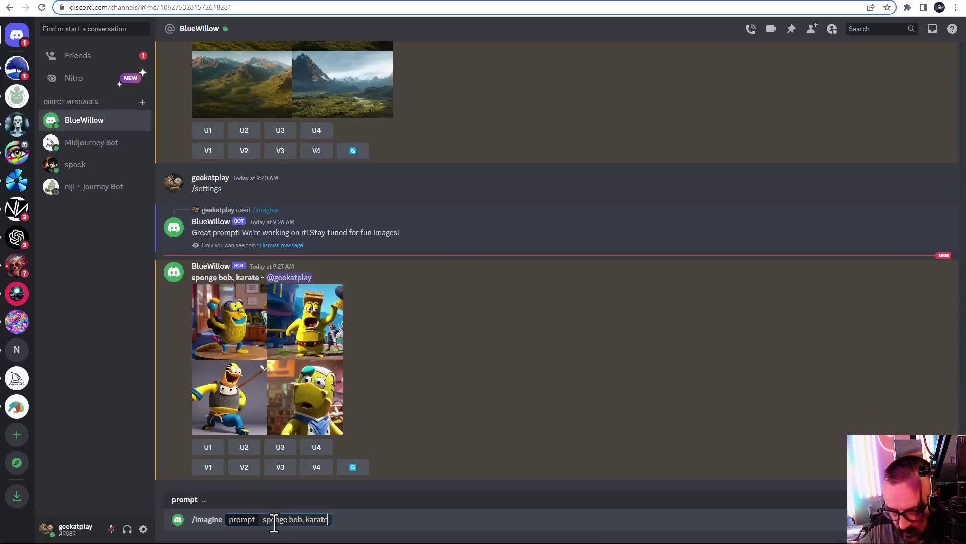
key("Return")
- Submit the imagine prompt "sponge bob, karate" to Midjourney Bot and return to BlueWillow's results
key("alt+Down")
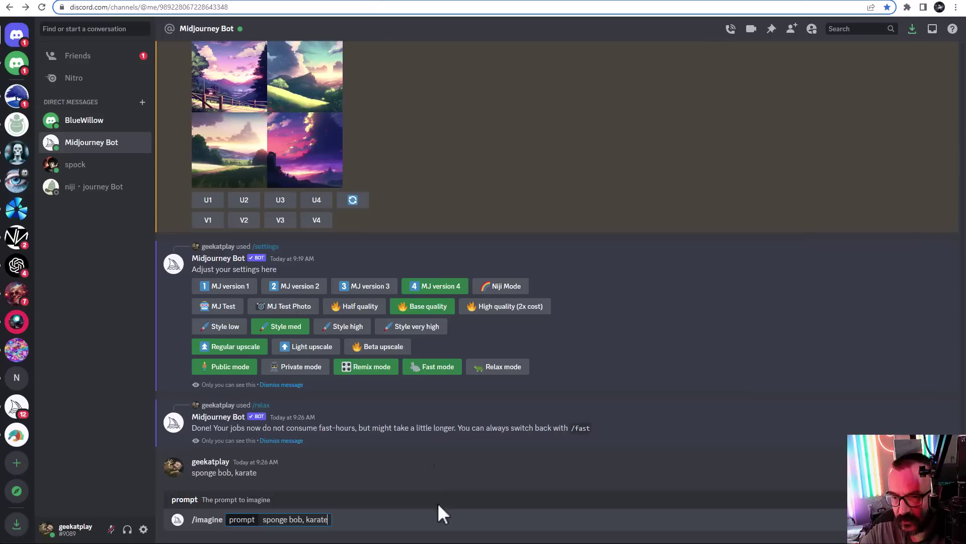
key("Return")
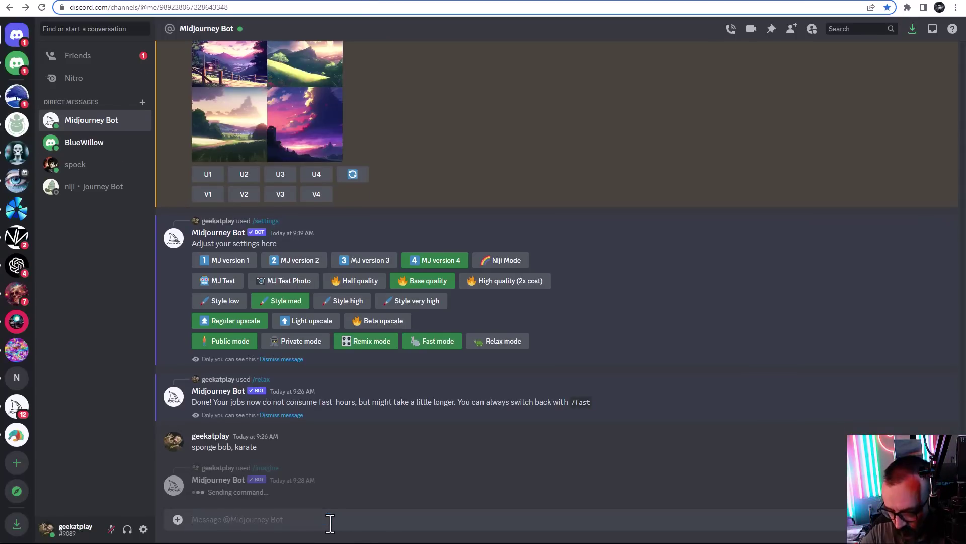
key("alt+Down")
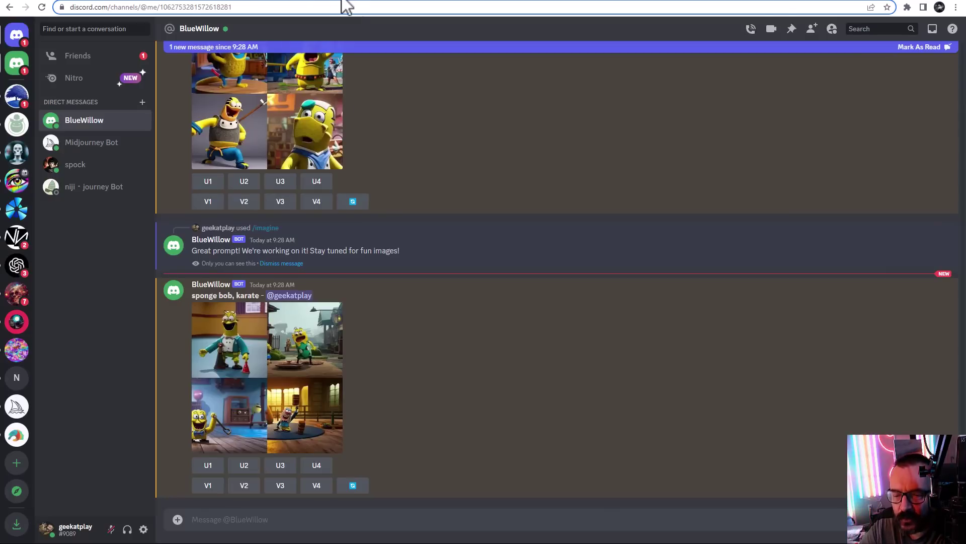
- Switch Midjourney Bot back to fast mode with the /fast command
key("alt+Down")
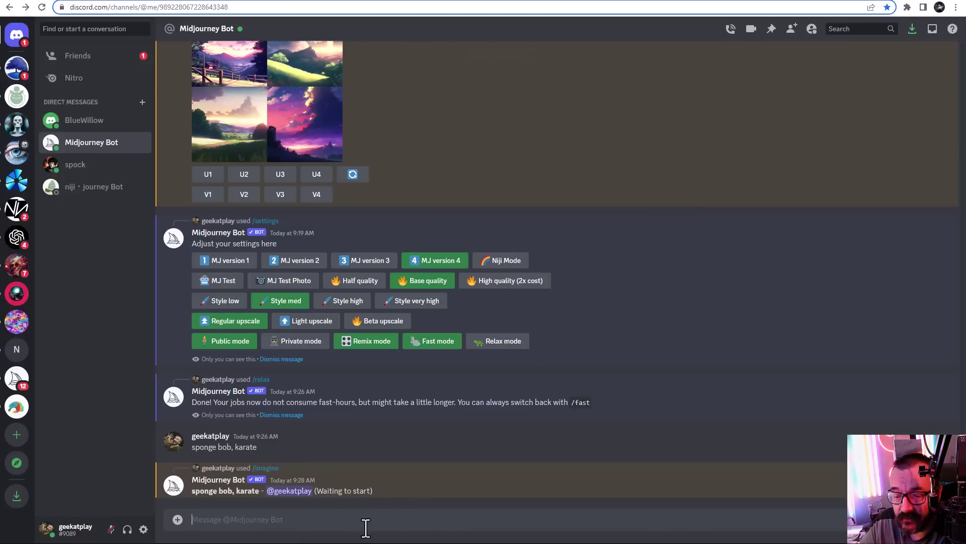
type("/fast")
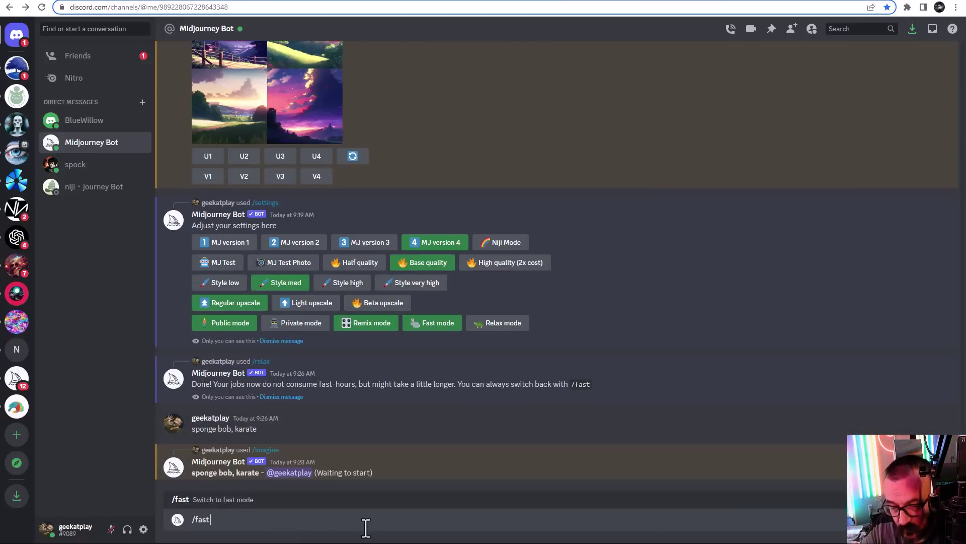
key("Return")
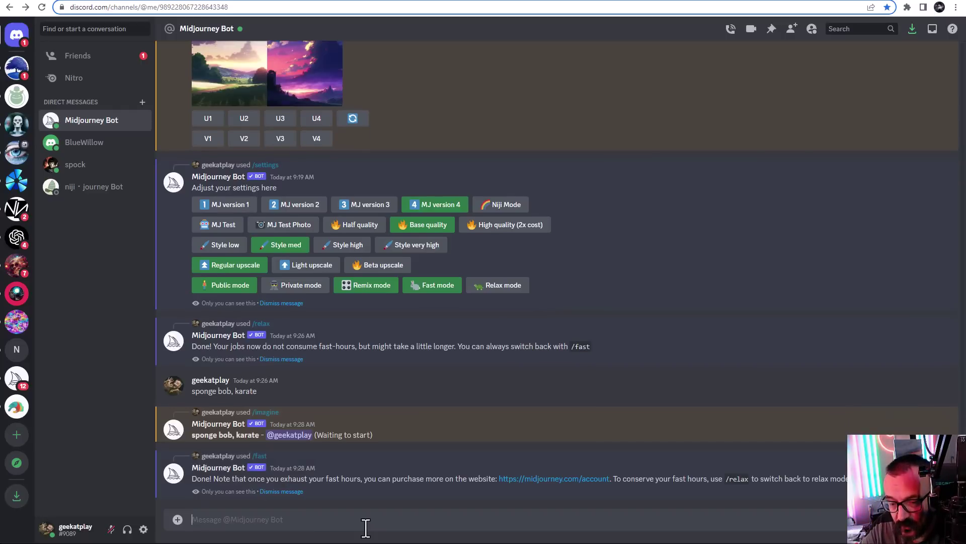
- Run the imagine prompt "sponge bob, karate" in Midjourney Bot again, using fast mode
type("/")
key("Return")
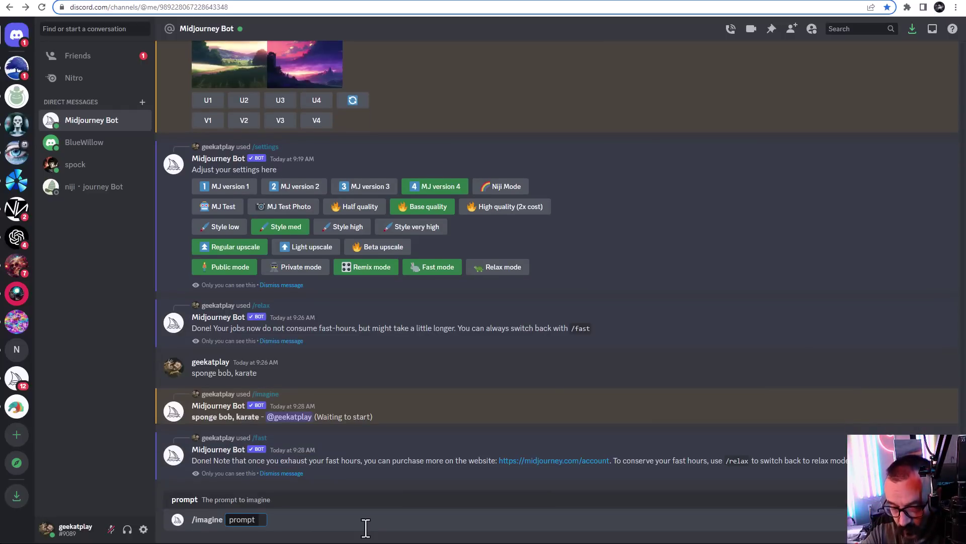
type("sponge bob, karate")
key("Return")
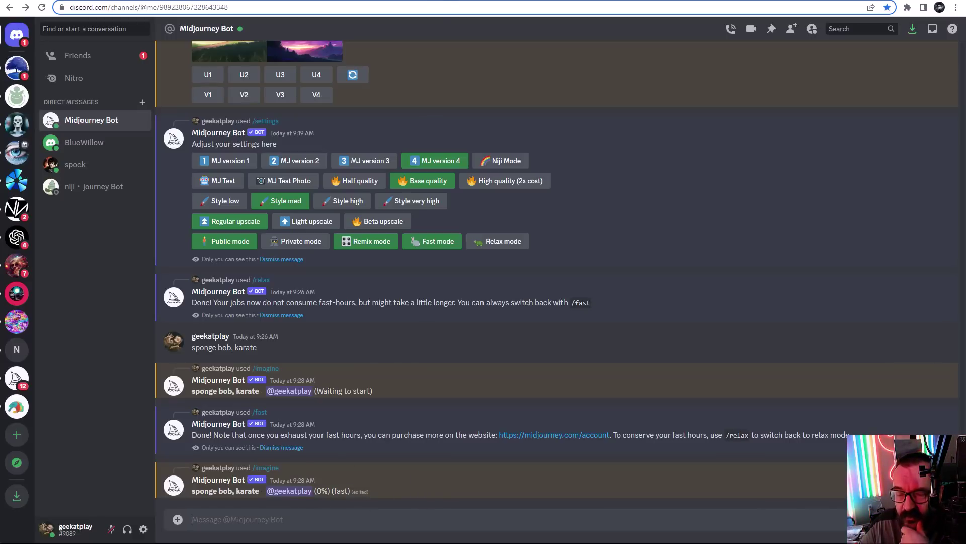
- View both of BlueWillow's "sponge bob, karate" image grids enlarged, one after the other
key("alt+Down")
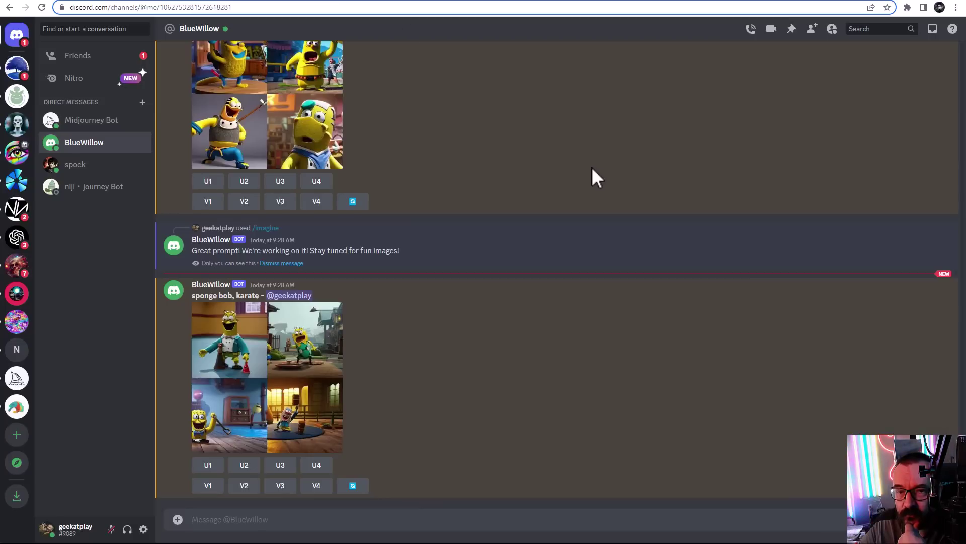
left_click(327, 143)
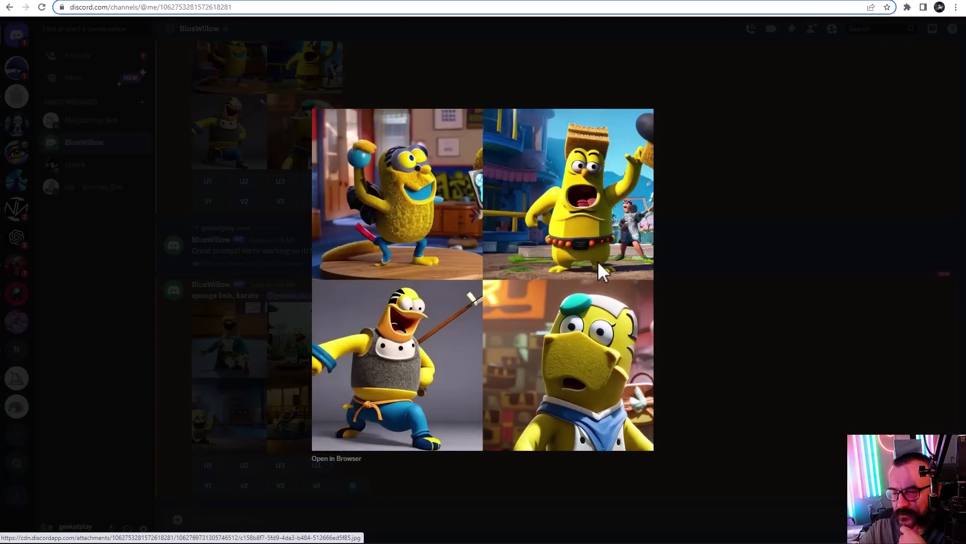
left_click(691, 327)
left_click(244, 400)
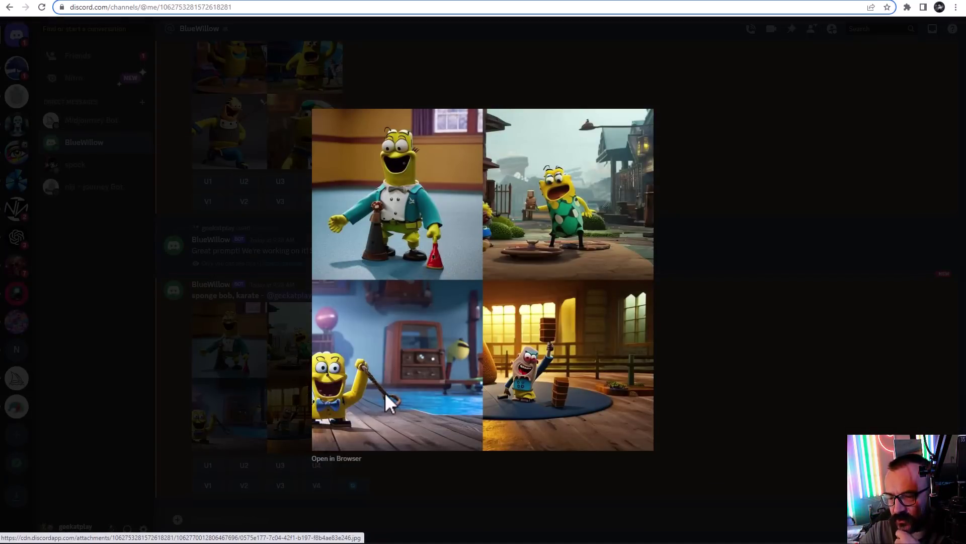
left_click(701, 309)
- View Midjourney's fast-mode "sponge bob, karate" image grid enlarged for comparison with BlueWillow's
key("alt+Up")
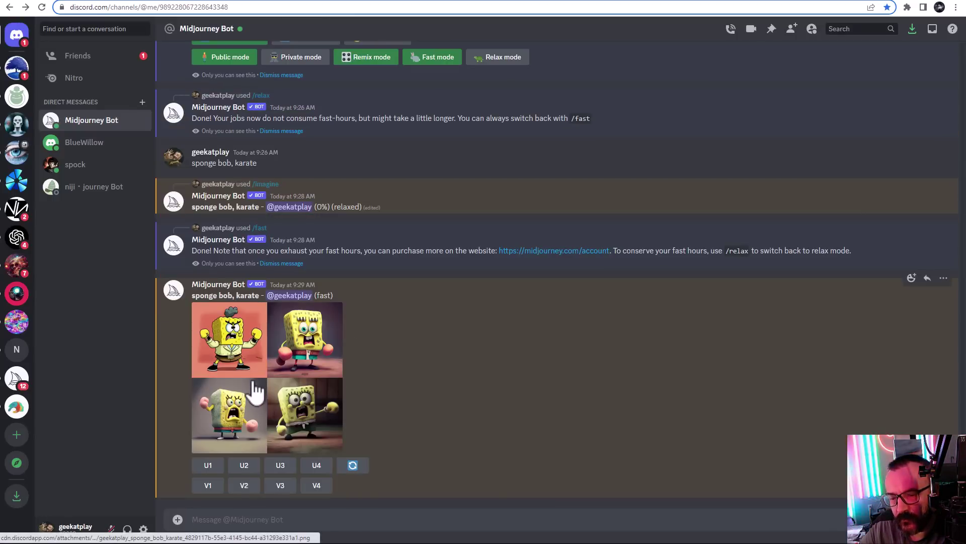
left_click(255, 383)
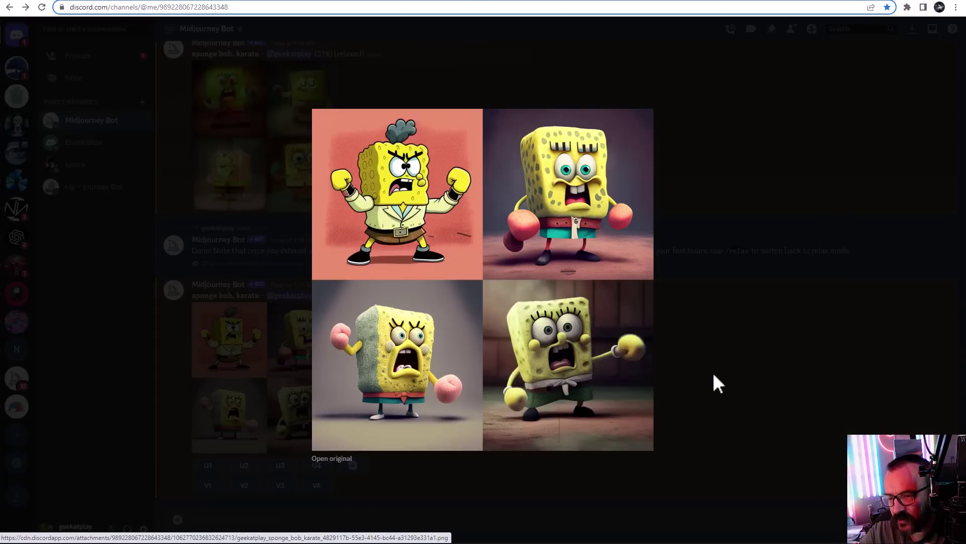
left_click(684, 370)
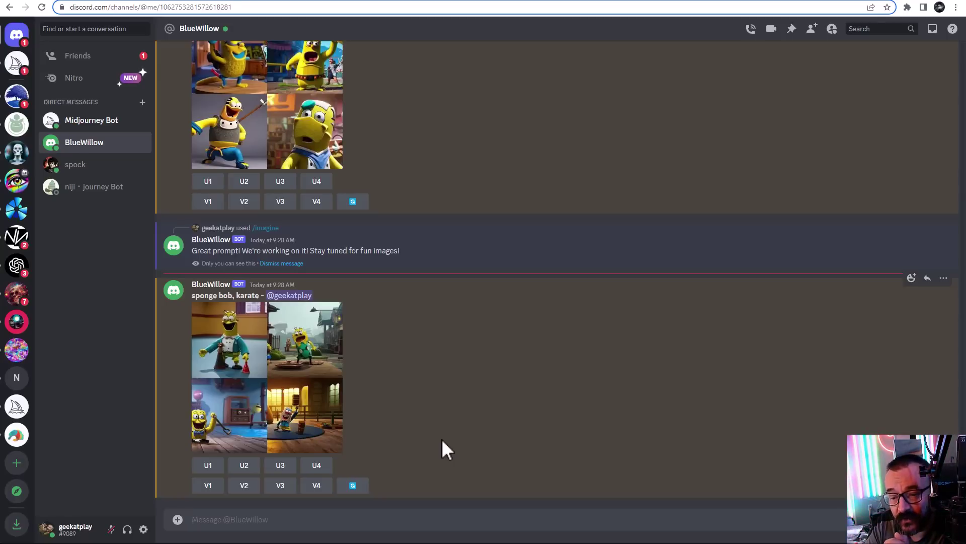
- Run the imagine prompt "spange bob --ar 3:2" in BlueWillow to test its aspect ratio parameter
type("/ima")
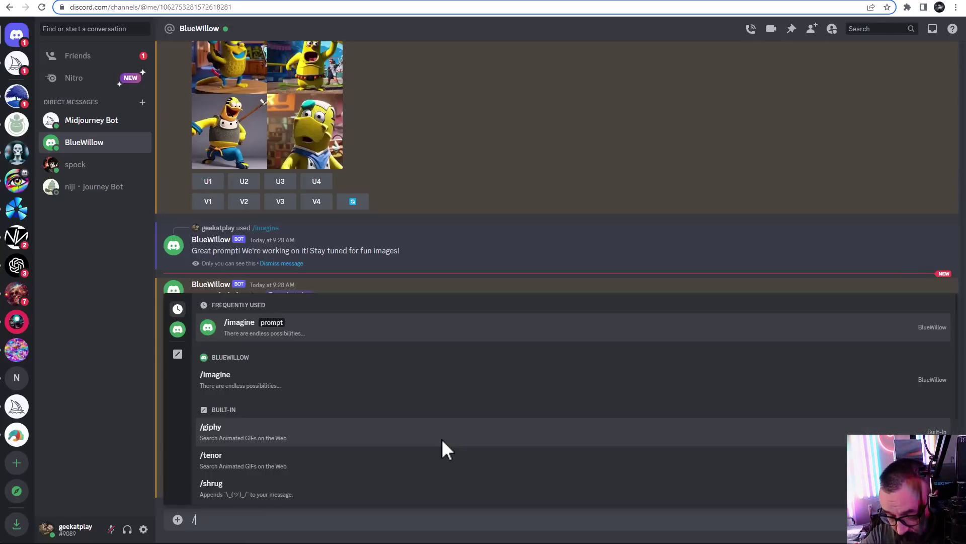
key("Tab")
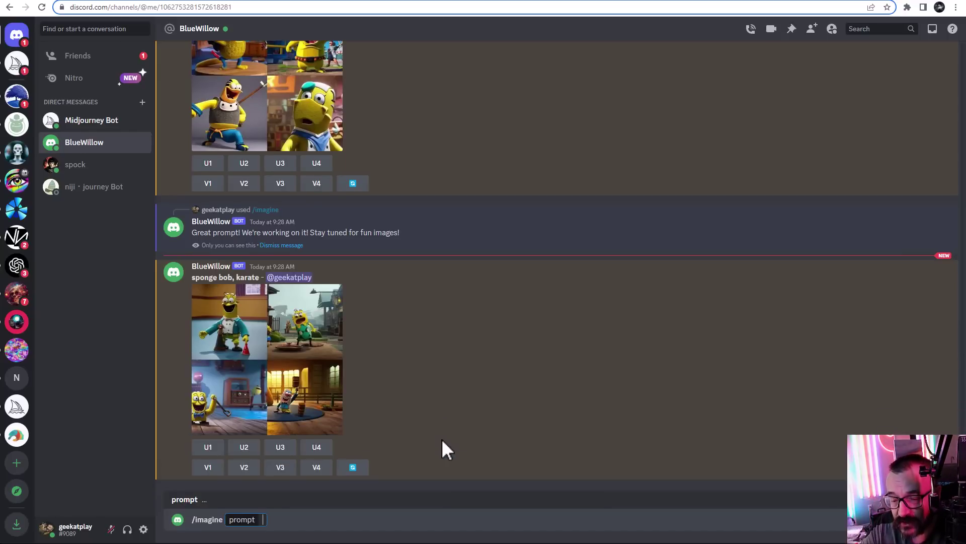
type("sp")
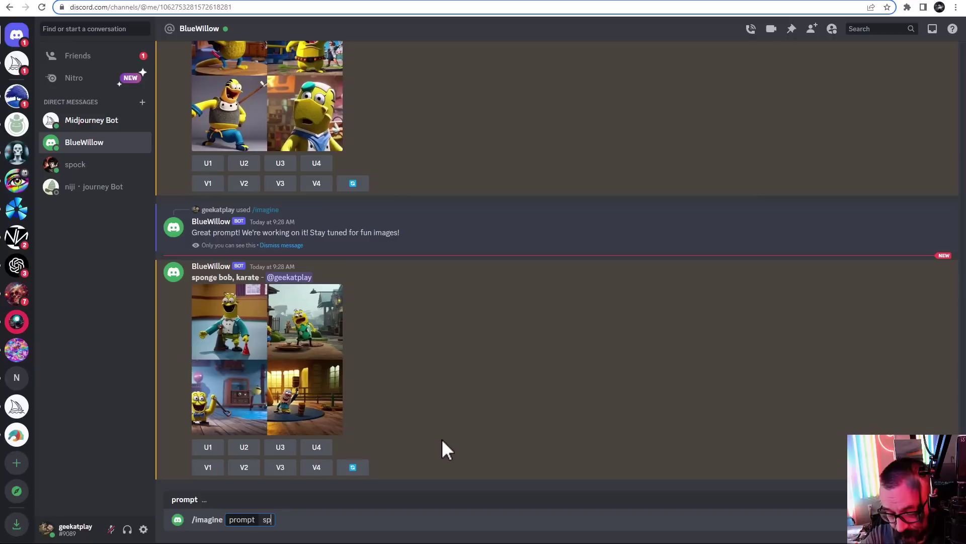
type("ange bob")
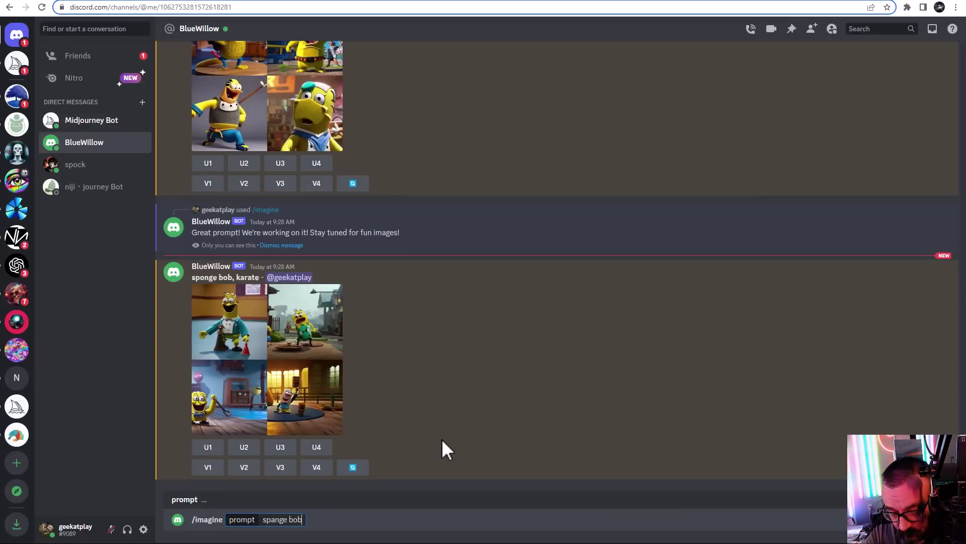
type(" --ar")
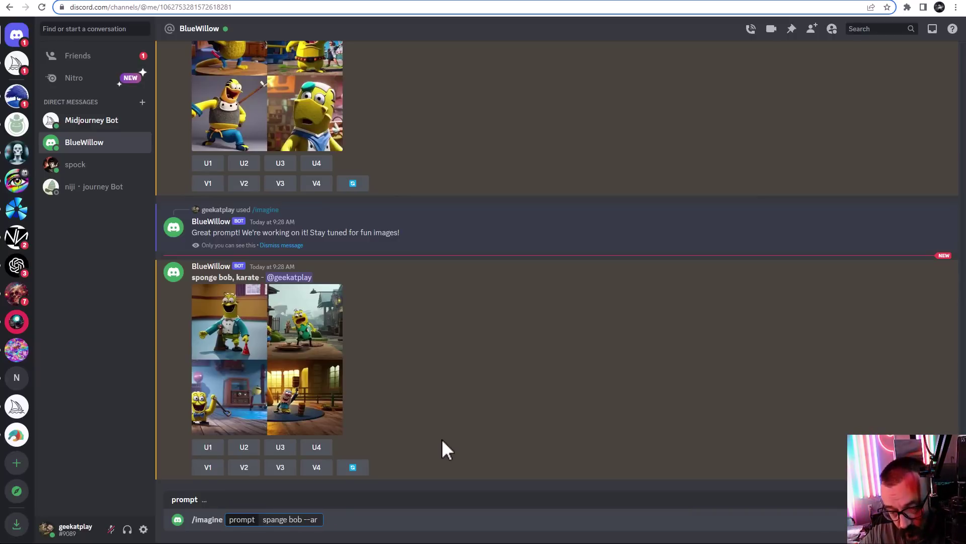
type(" 3:2")
key("Return")
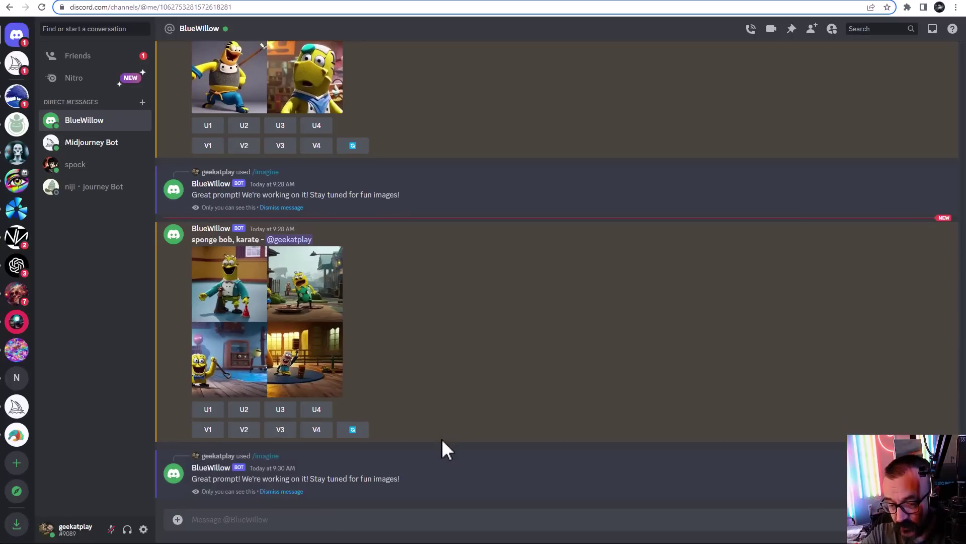
- Run the imagine prompt "sponge bob -- wierdcommand" in BlueWillow to test a made-up parameter
type("/imagine")
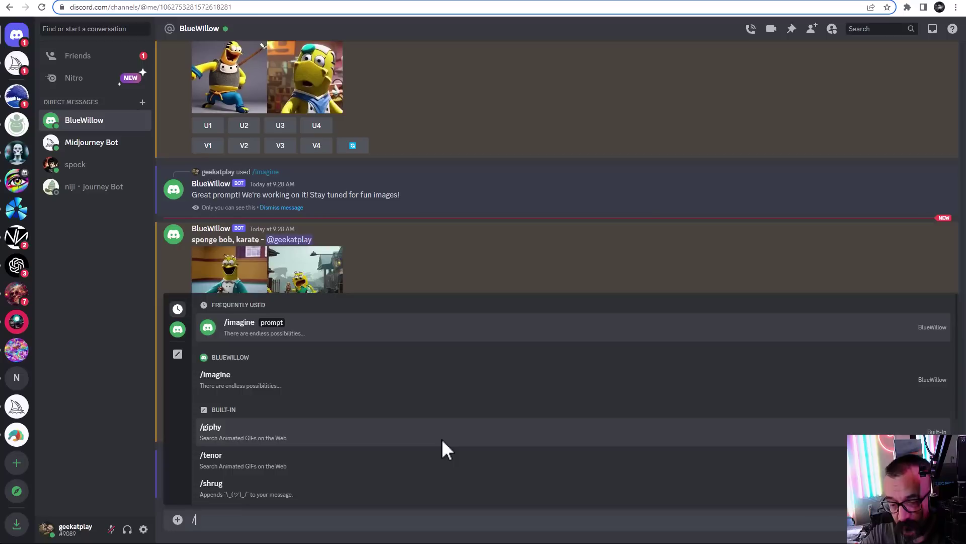
key("Tab")
type("s")
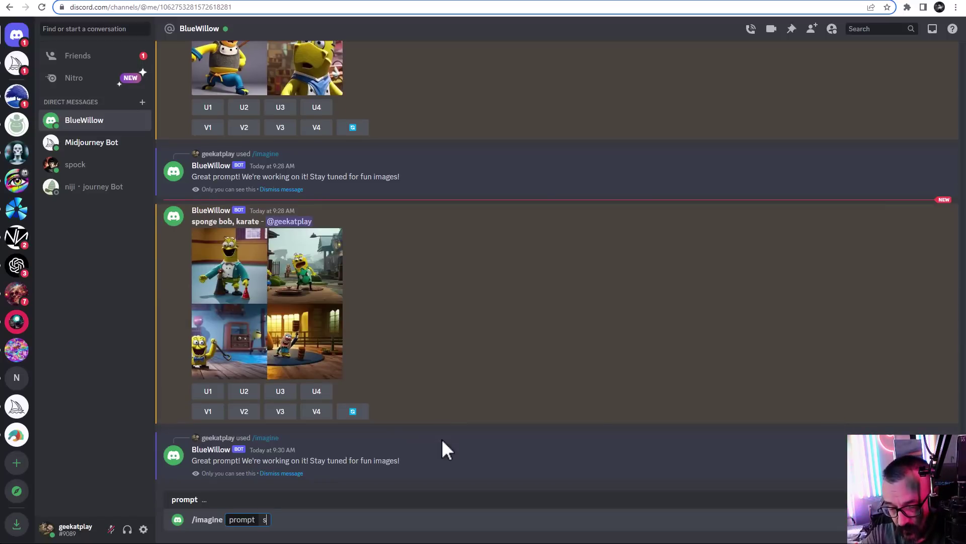
type("pange bob")
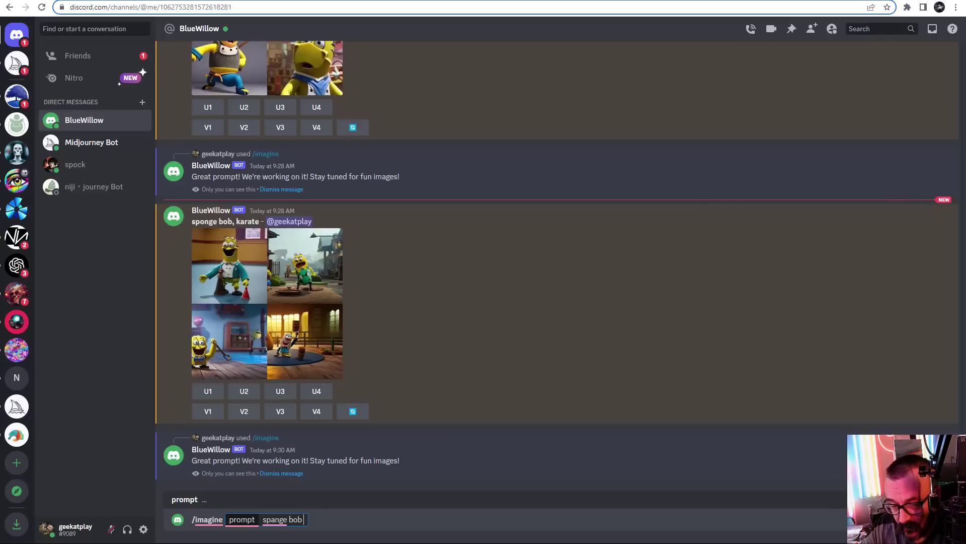
left_click(275, 519)
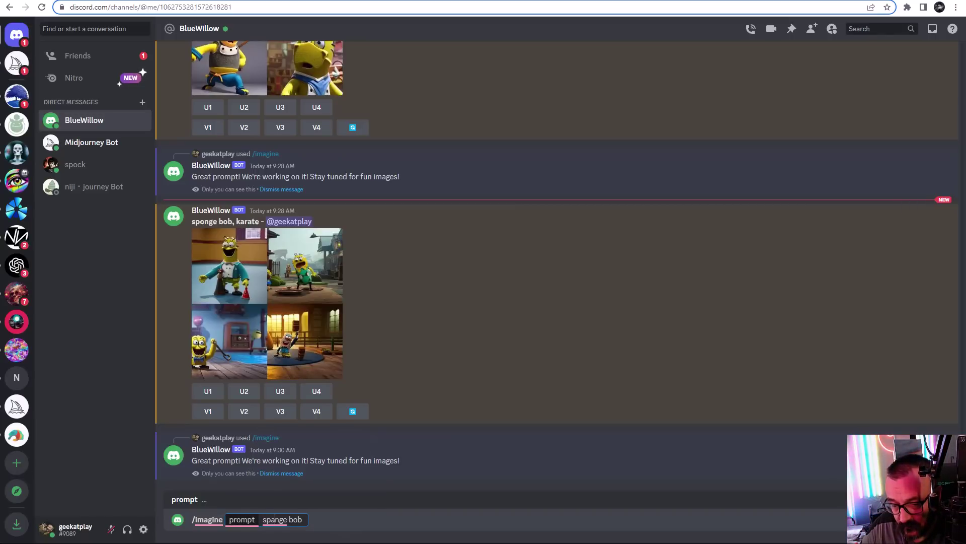
key("BackSpace")
type("ob")
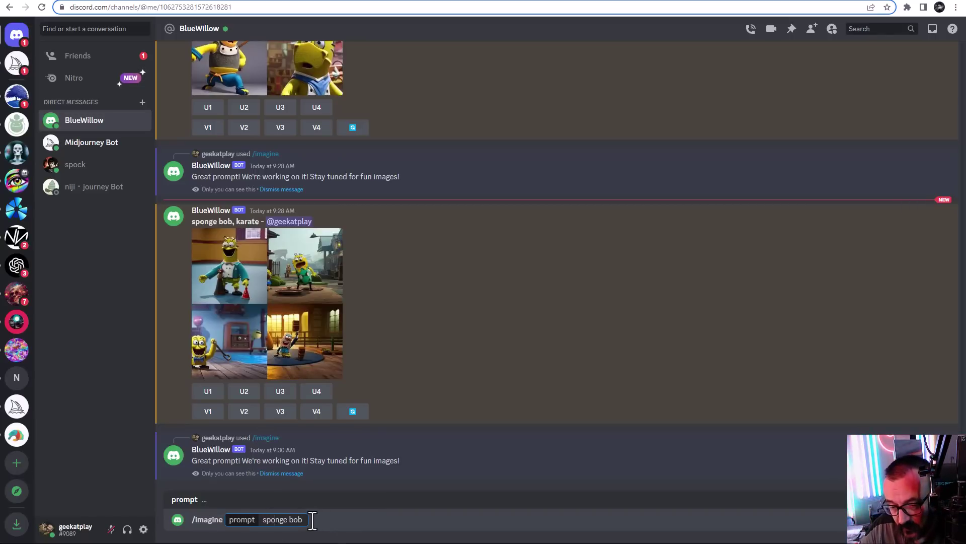
type(" -")
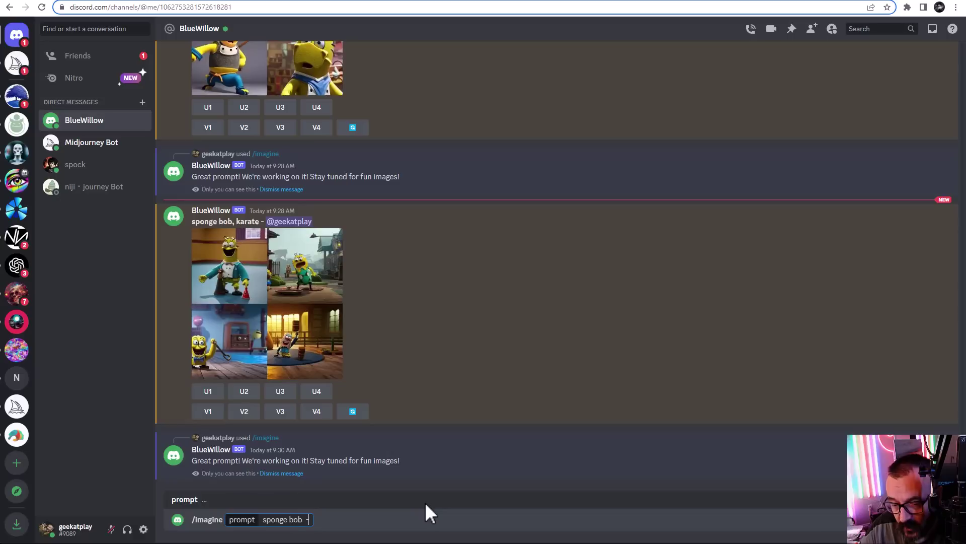
type("- this")
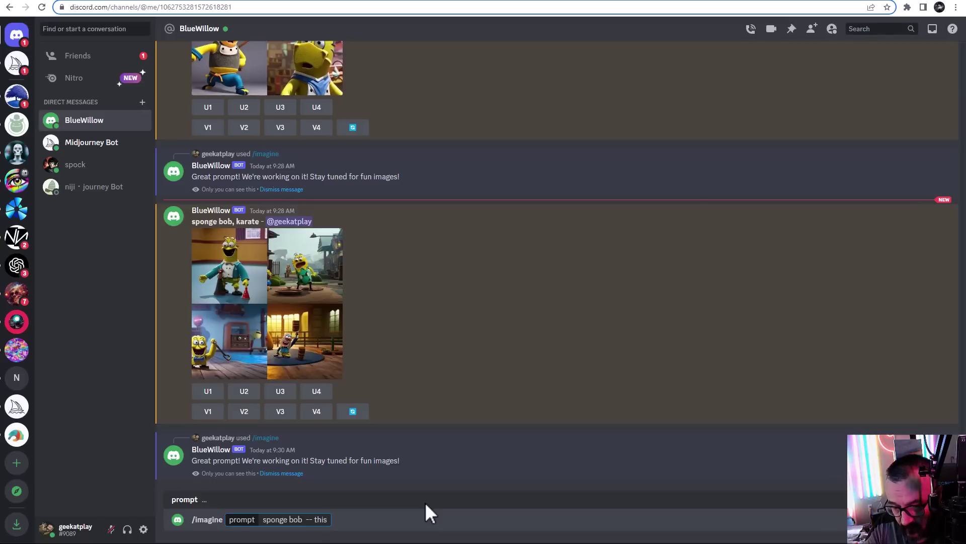
key("BackSpace")
key("BackSpace")
key("BackSpace")
key("BackSpace")
type("wie")
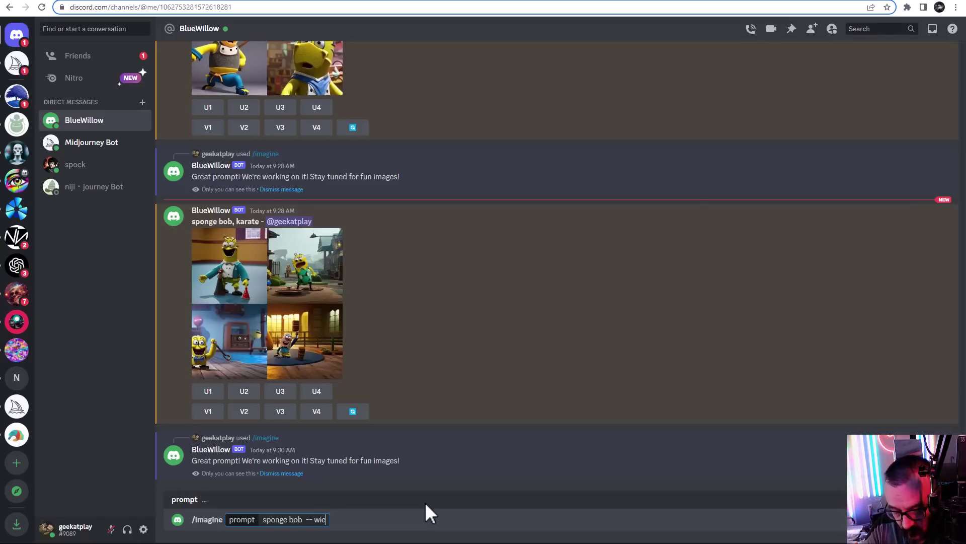
type("rdcommanf")
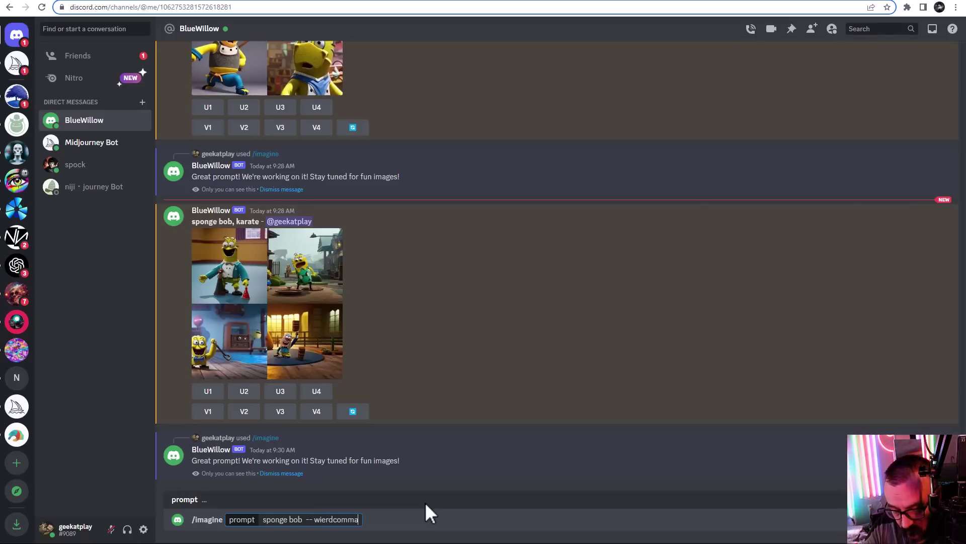
key("Return")
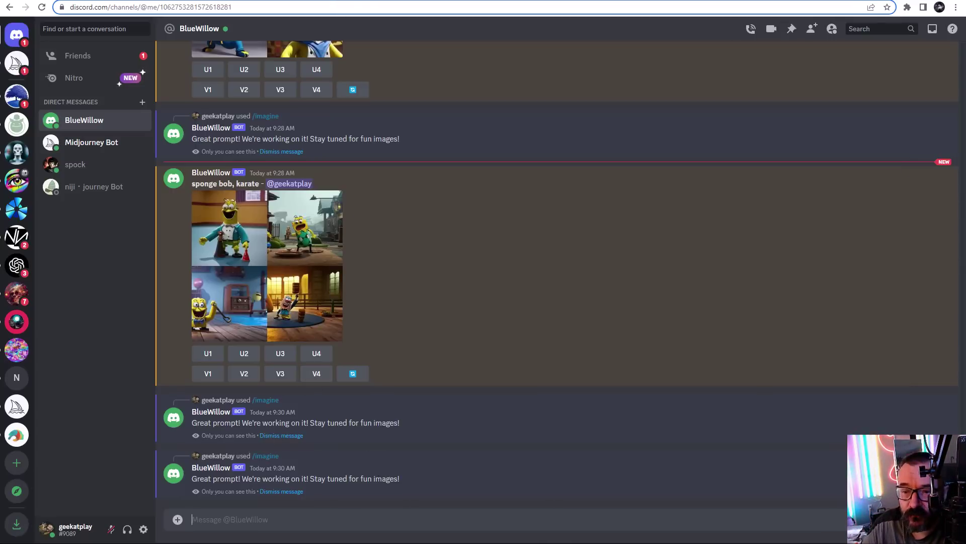
- Run the imagine prompt "sponge bob --wierdcomand" in Midjourney Bot and highlight the prompt text in its reply
key("alt+Down")
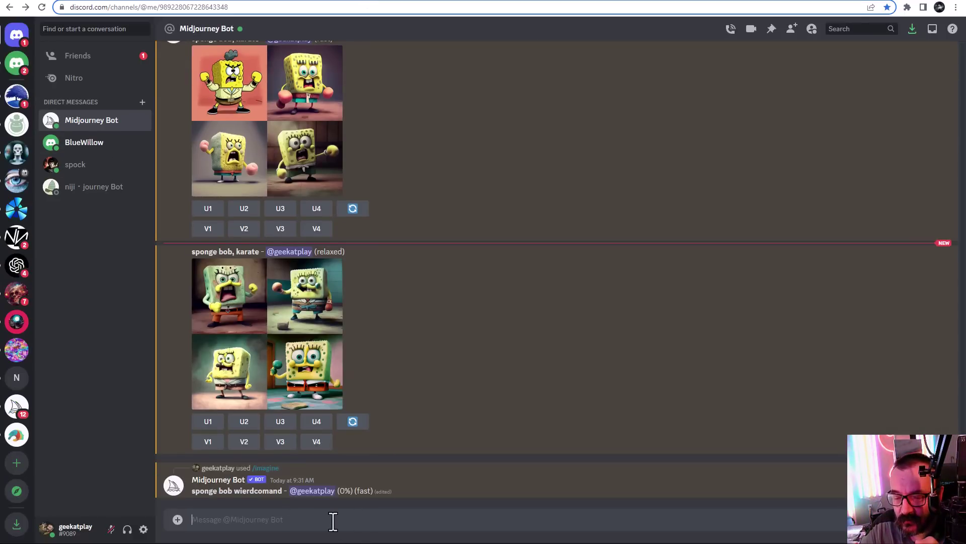
type("/")
key("Tab")
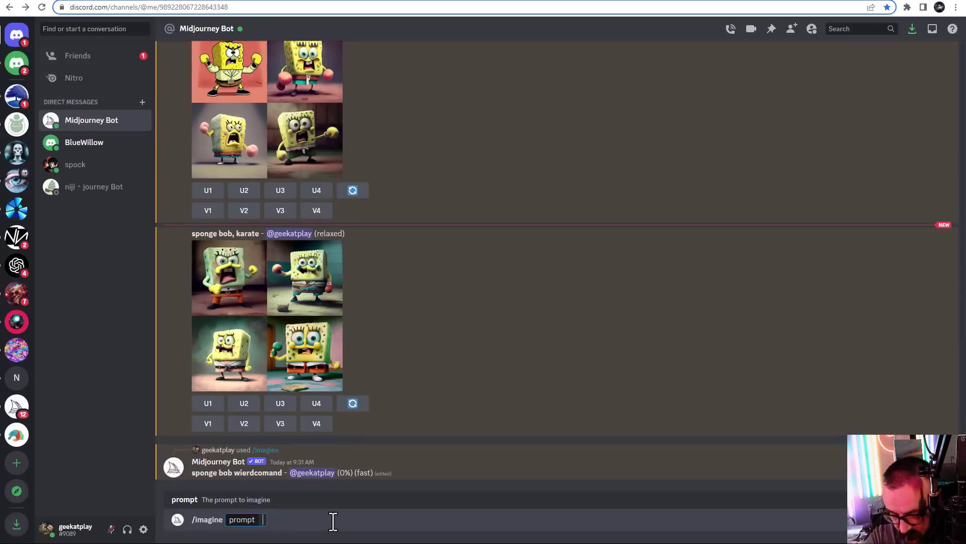
type("spo")
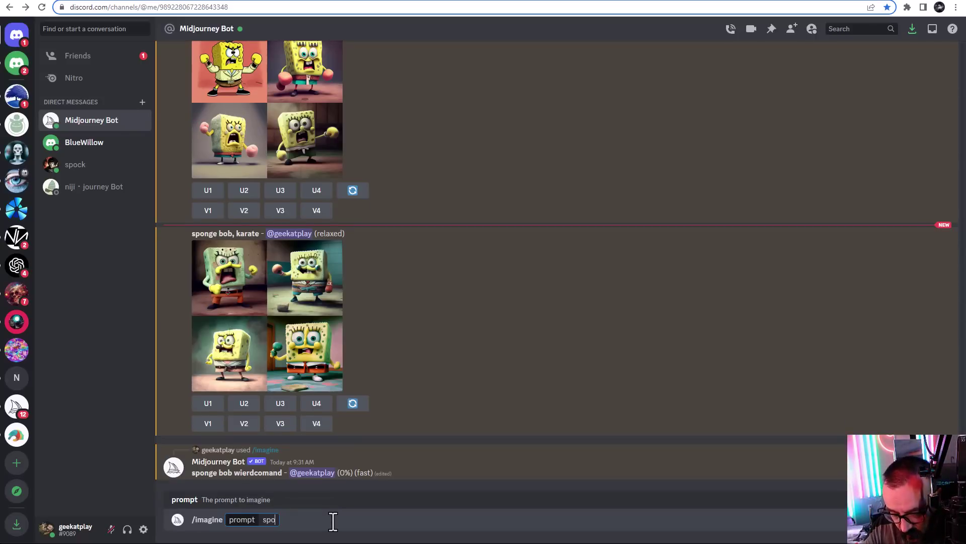
type("nge bob")
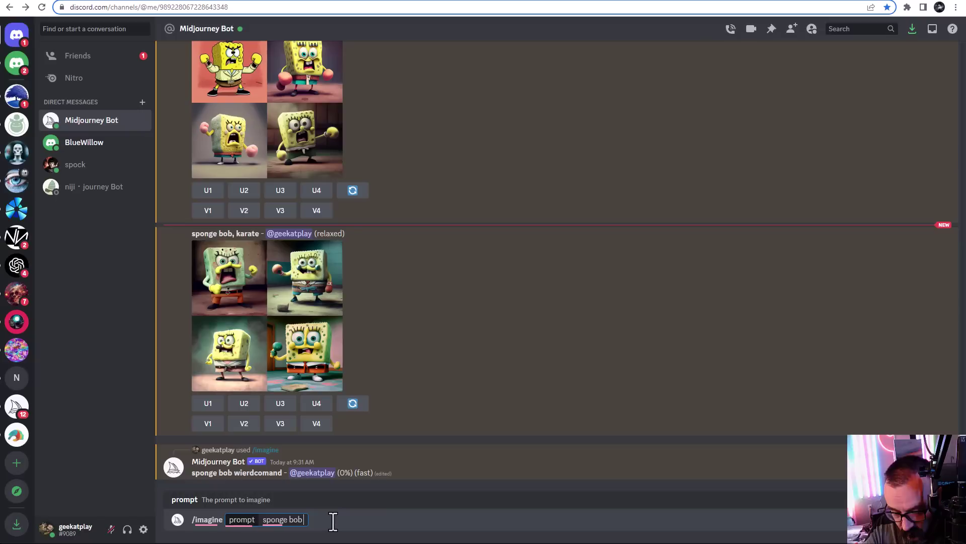
type(" --wierdcomand")
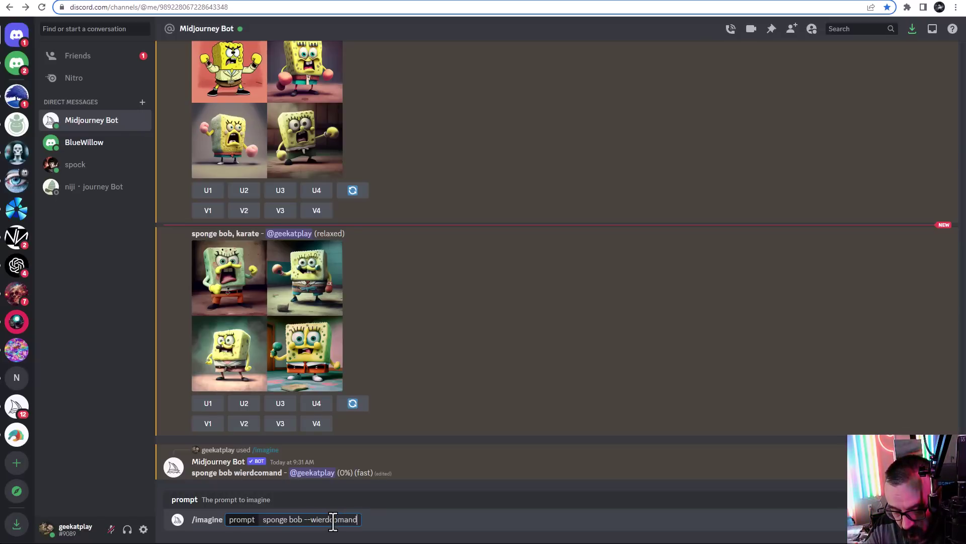
key("Return")
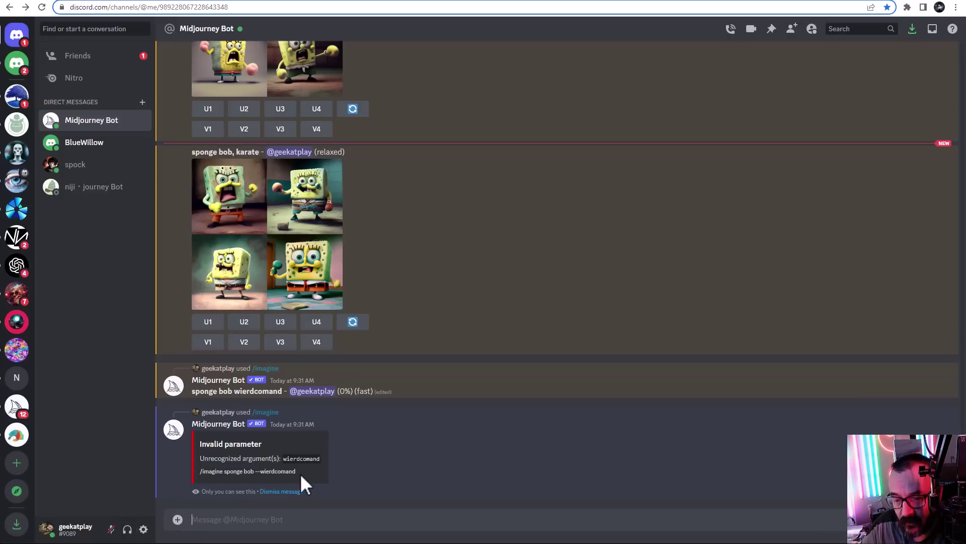
left_click_drag(301, 474, 215, 473)
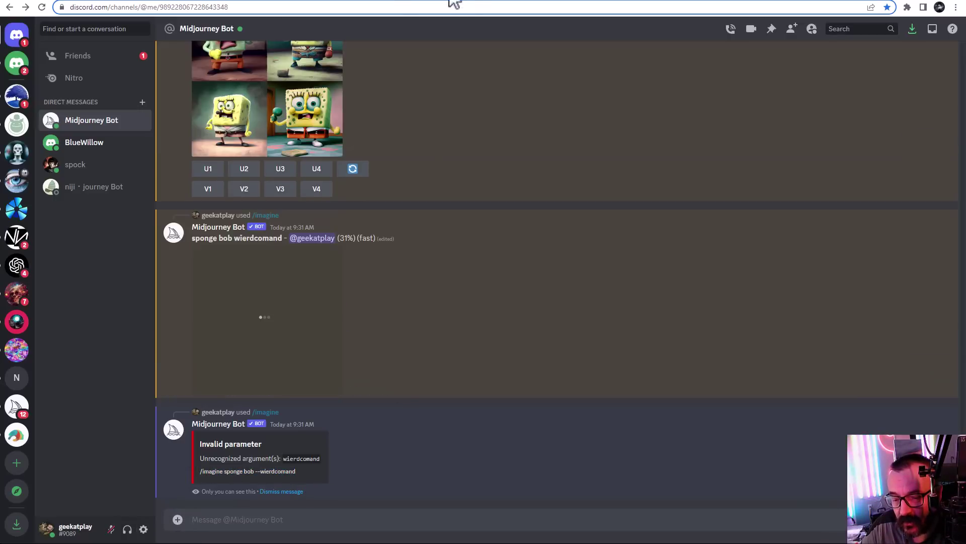
- Return to BlueWillow and run the imagine prompt "sponge bob --wierdcomand", without a space after the dashes
key("alt+Down")
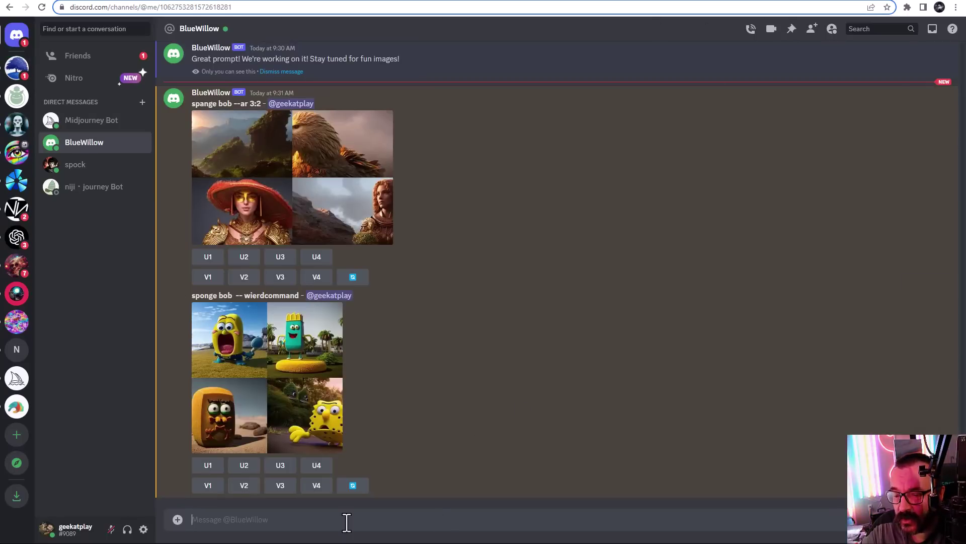
type("/")
key("Return")
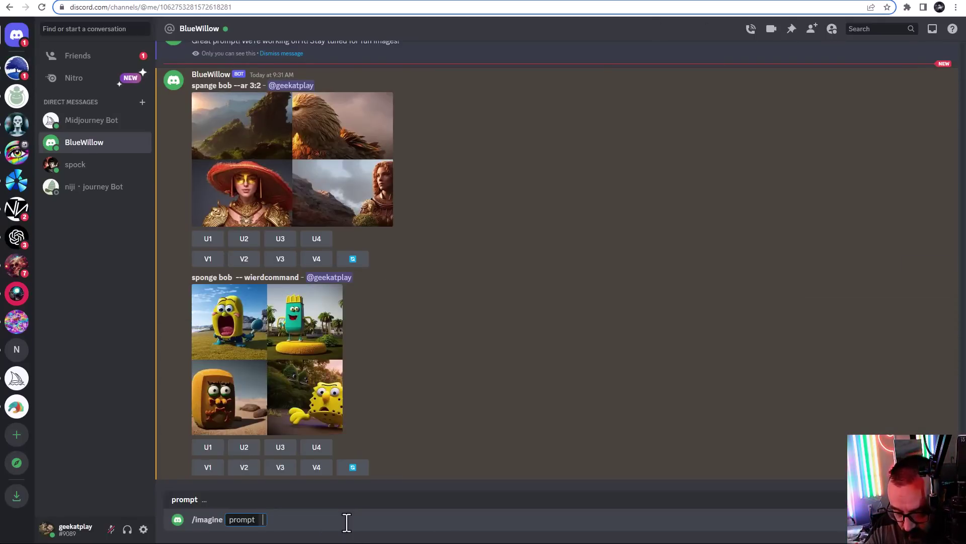
type("sponge bob")
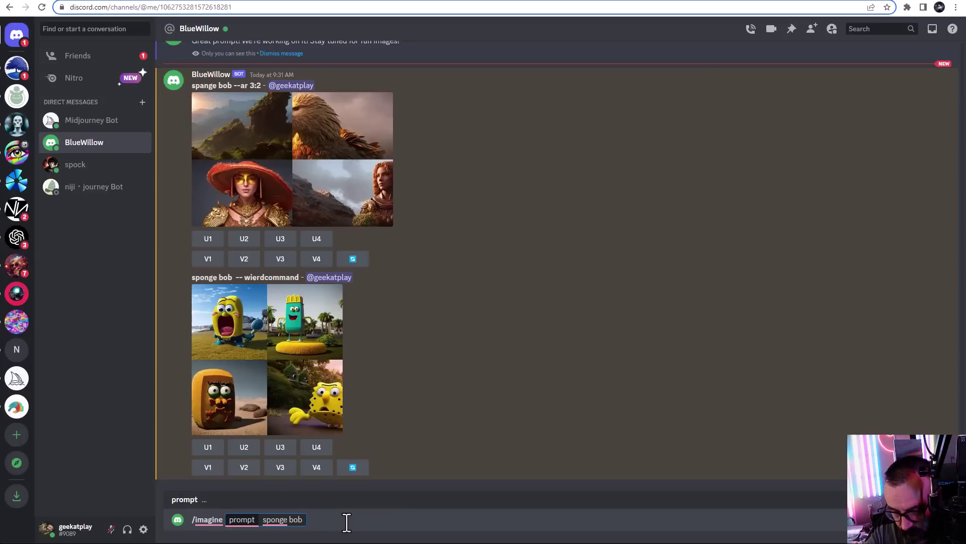
type(" --w")
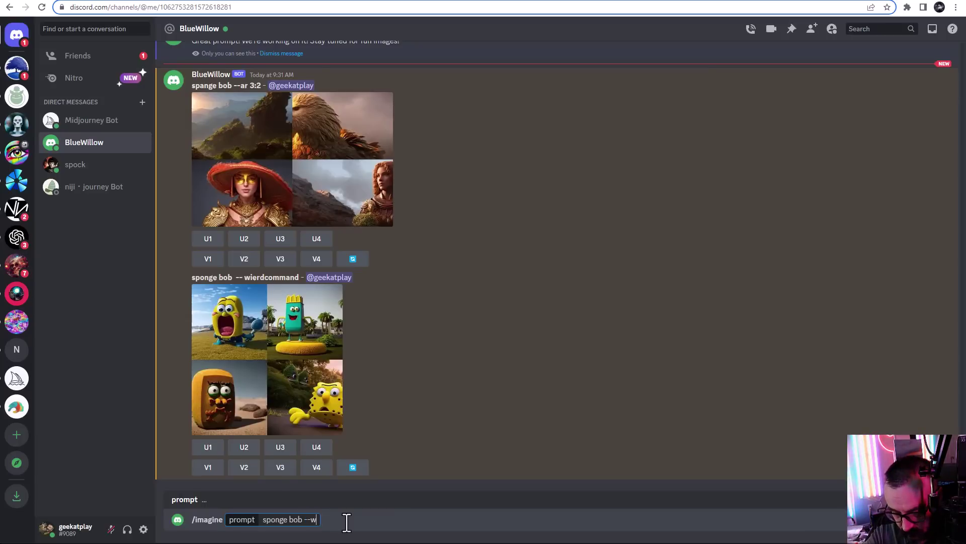
type("ierdcommand")
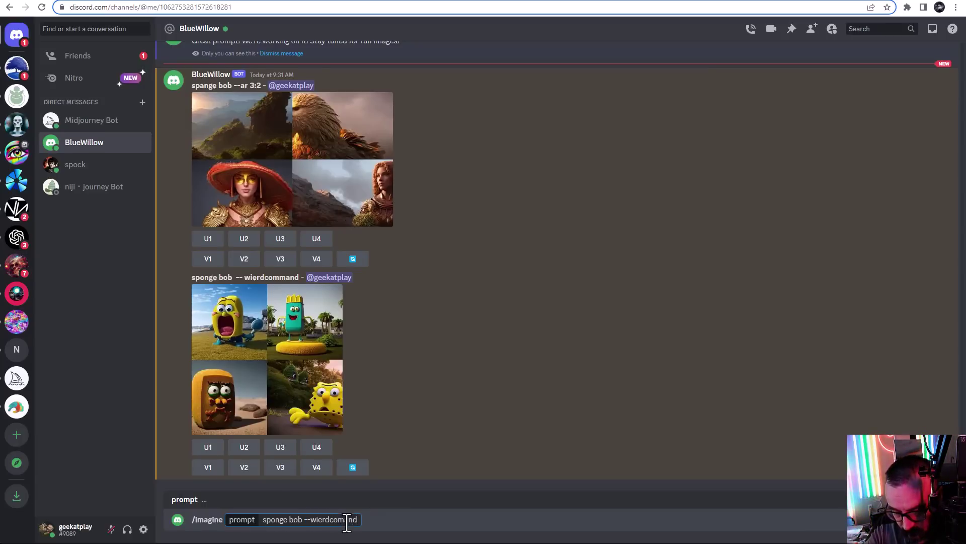
key("Return")
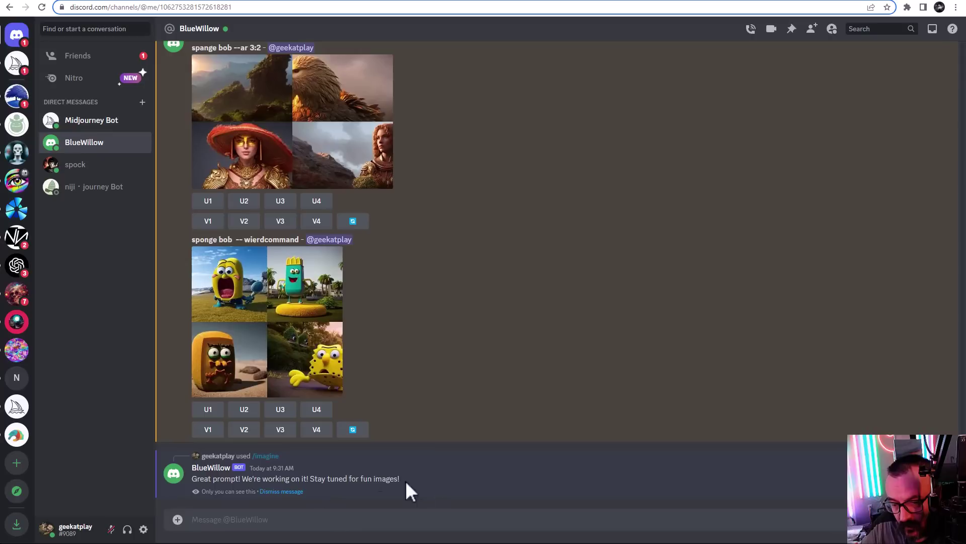
left_click_drag(183, 480, 342, 461)
left_click(443, 469)
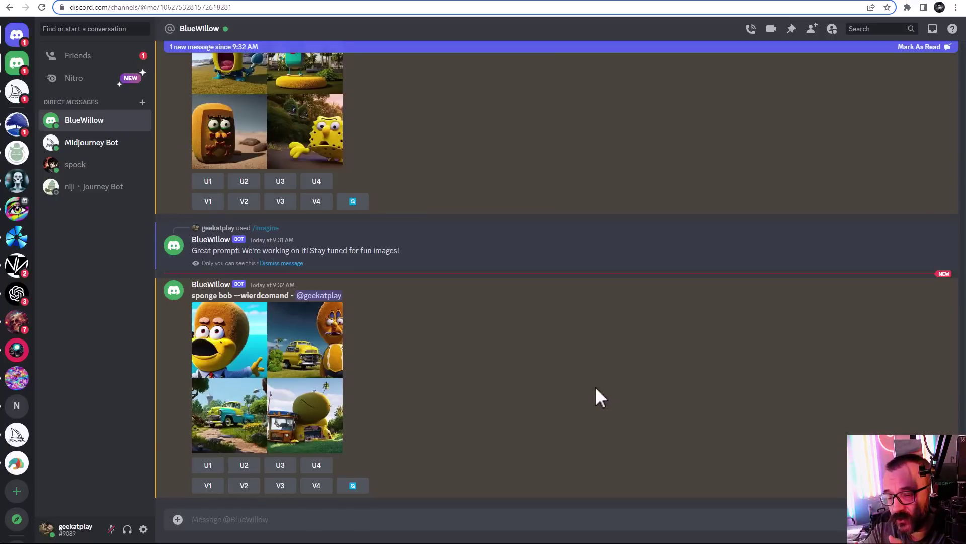
- View BlueWillow's "spange bob --ar 3:2" image grid enlarged, then return to the newest "sponge bob --wierdcomand" result
scroll(367, 217, "up", 7)
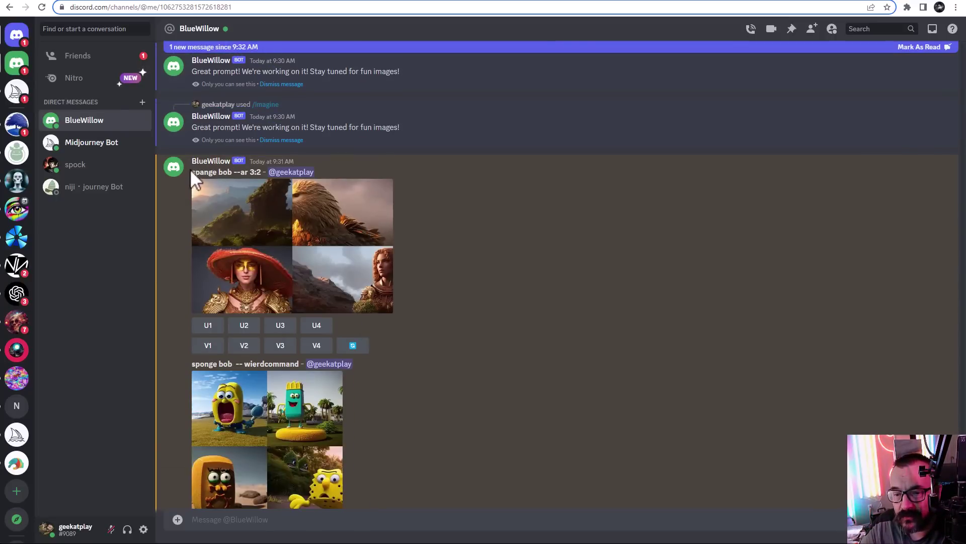
left_click_drag(191, 171, 234, 177)
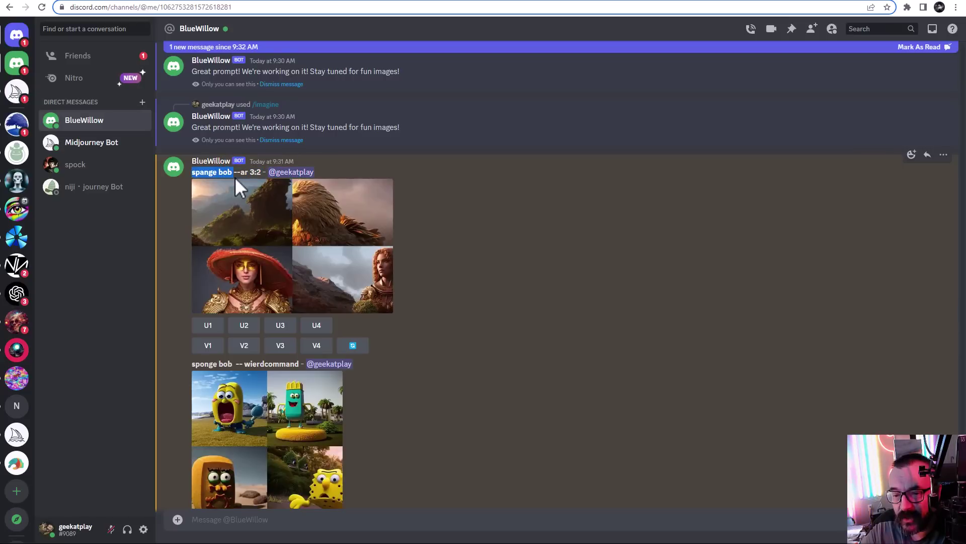
left_click(329, 265)
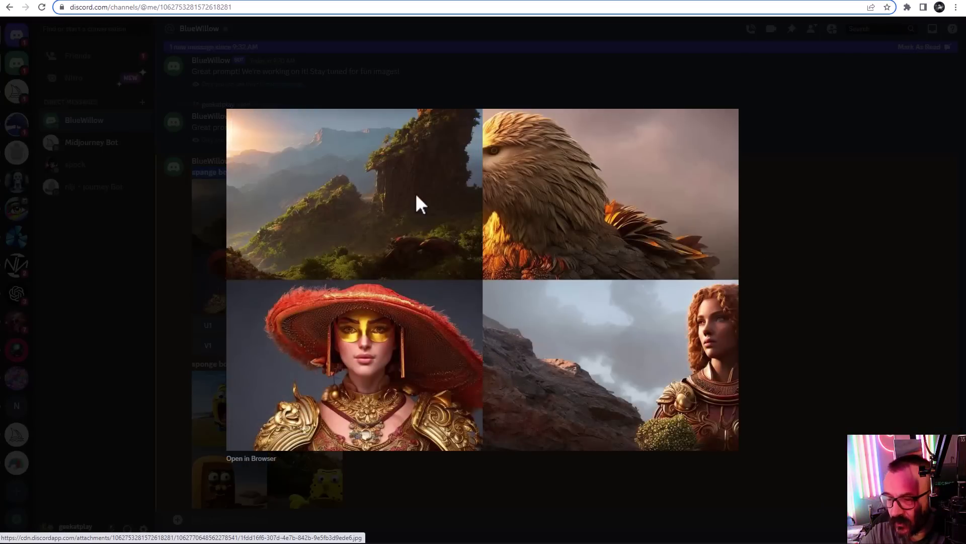
left_click(792, 255)
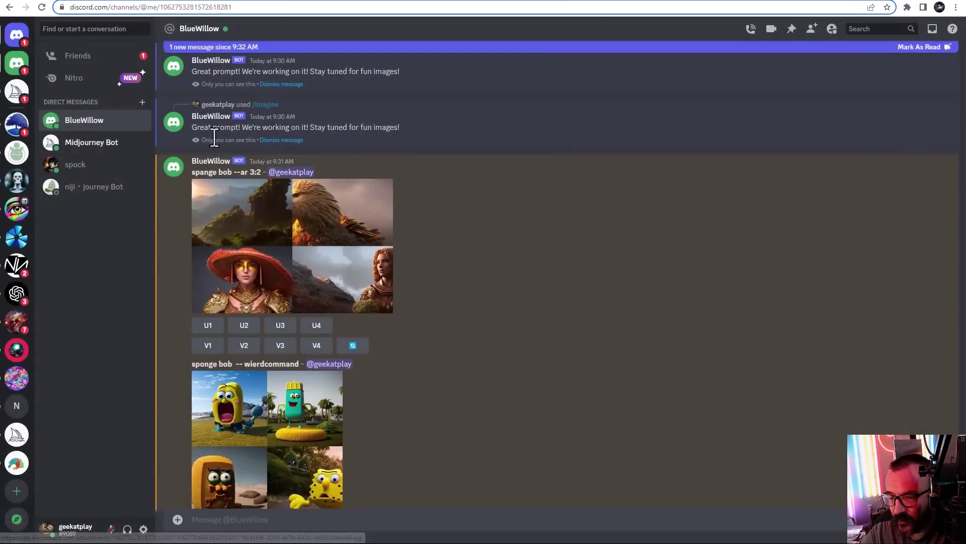
scroll(497, 322, "down", 7)
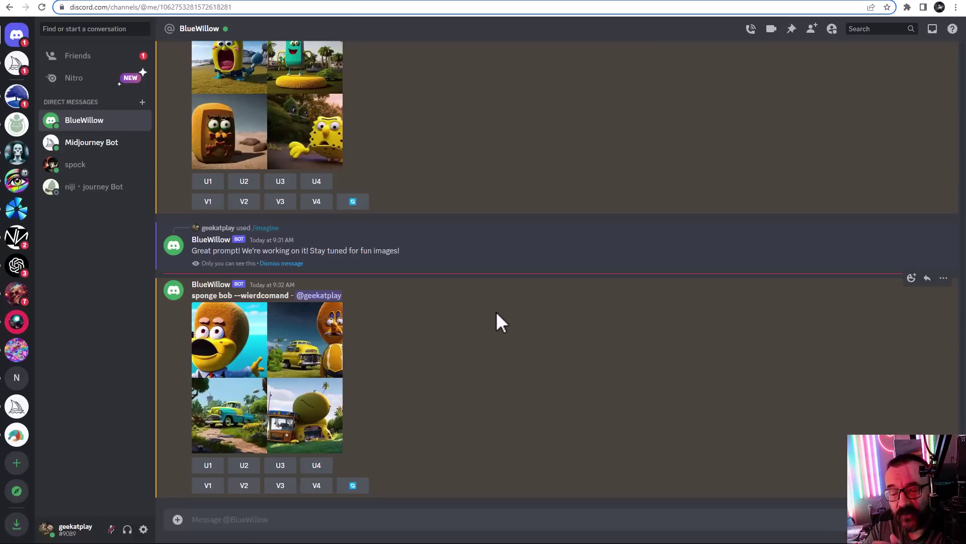
- View BlueWillow's earlier "landscape --ar 3:2" image grid enlarged, then close the enlarged view
scroll(496, 311, "up", 5)
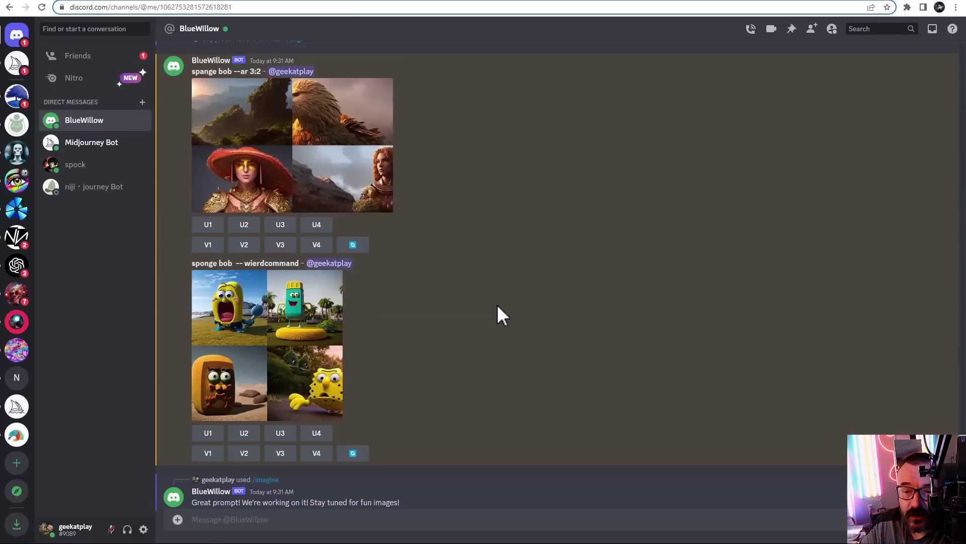
scroll(498, 305, "up", 15)
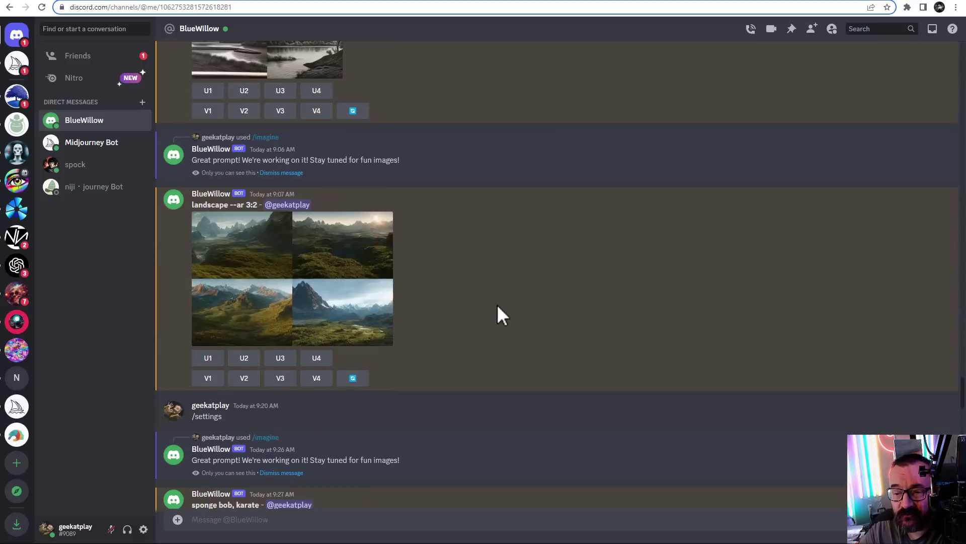
left_click(335, 292)
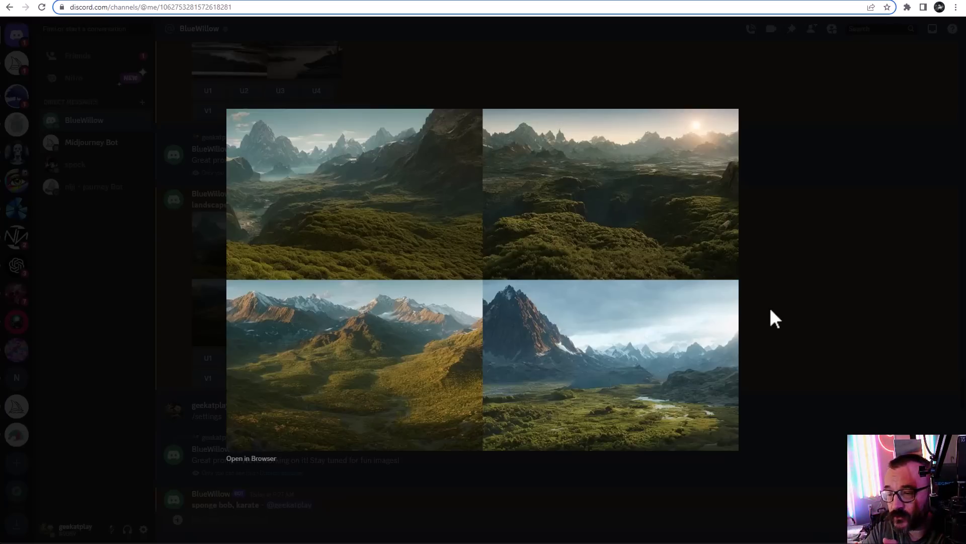
left_click(770, 310)
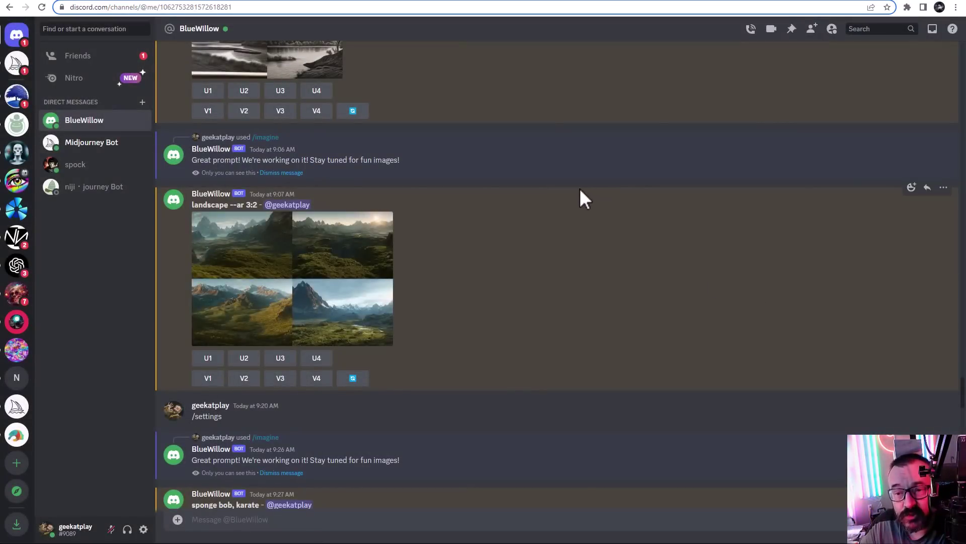
- Open the Midjourney documentation through Help & FAQ on the Midjourney website, then return to the BlueWillow chat
left_click(155, 1)
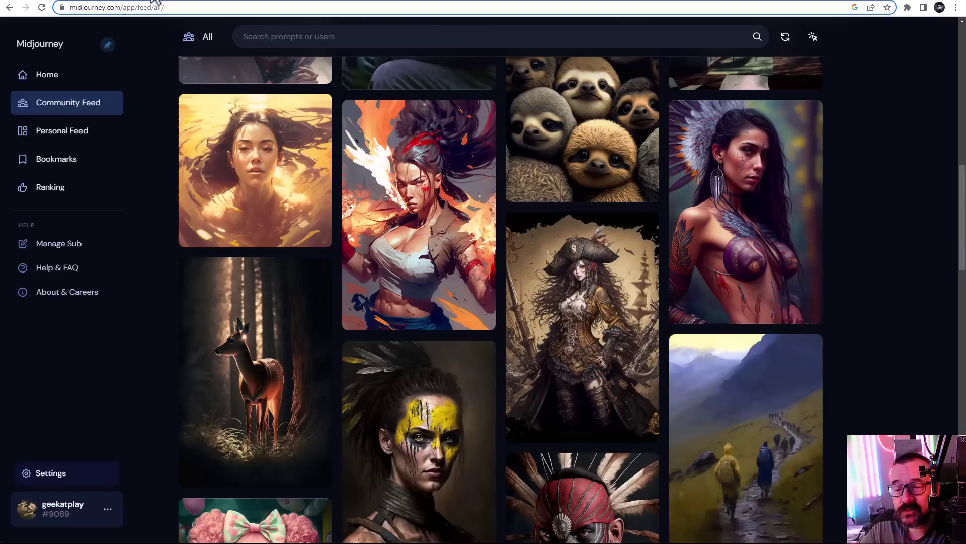
left_click(53, 272)
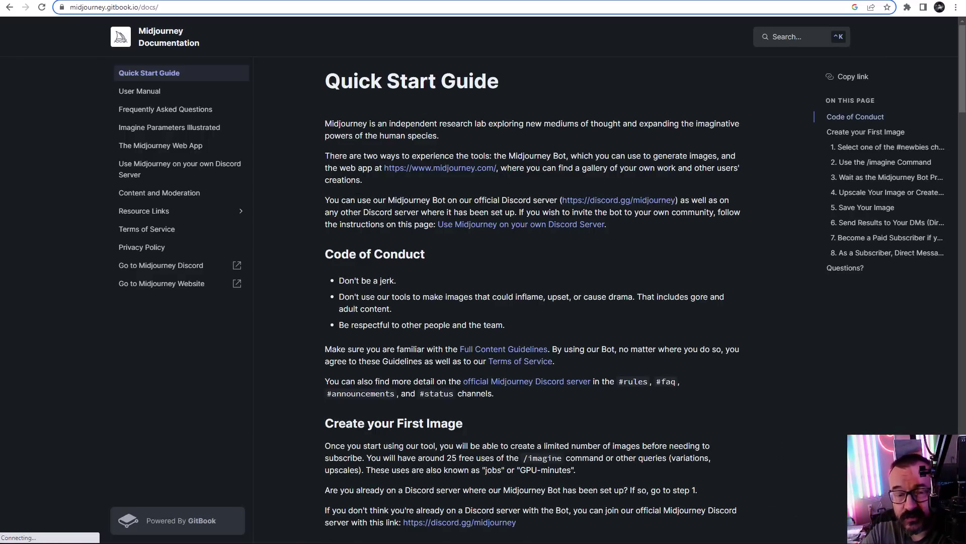
left_click(134, 1)
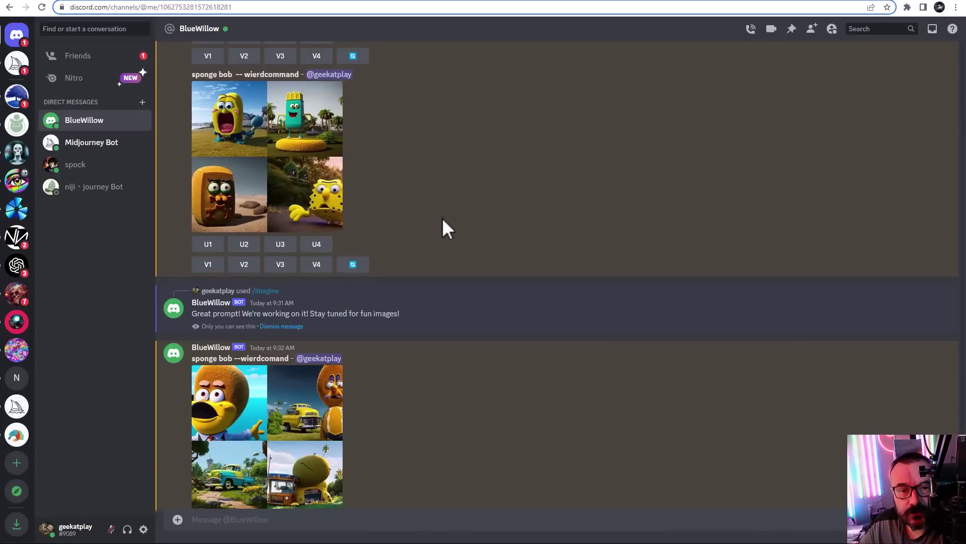
- Upload the JPG of the hooded woman in the desert from Work Drive (E:) to the BlueWillow chat
scroll(442, 217, "down", 4)
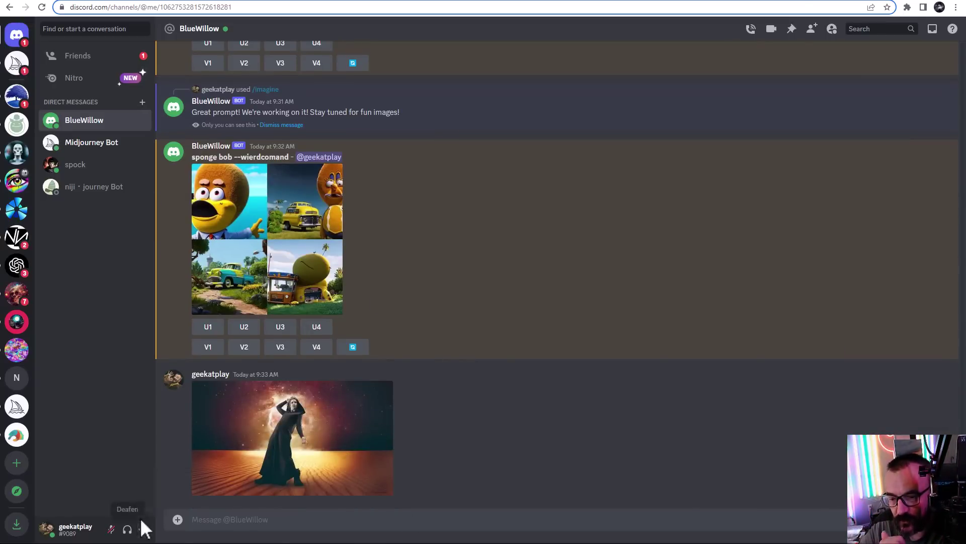
left_click(177, 519)
left_click(201, 484)
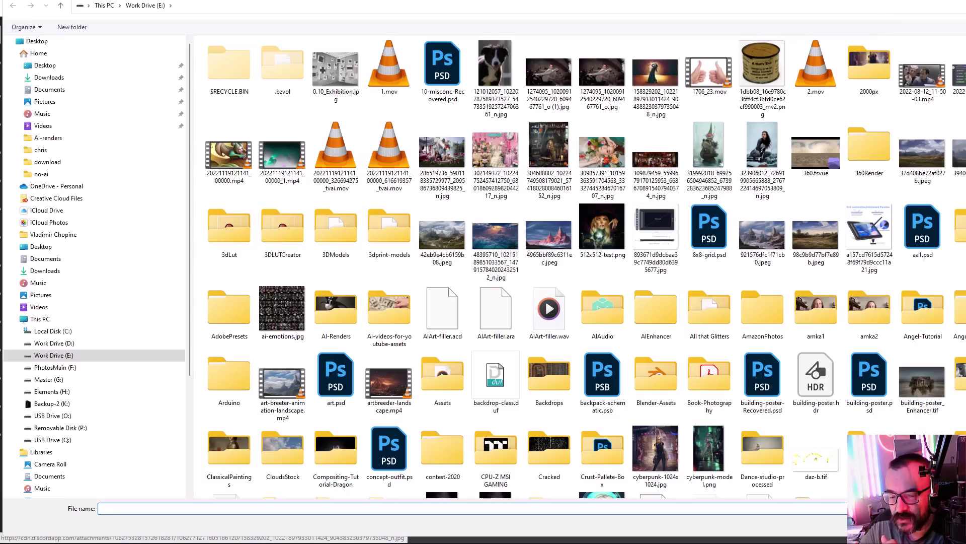
double_click(655, 73)
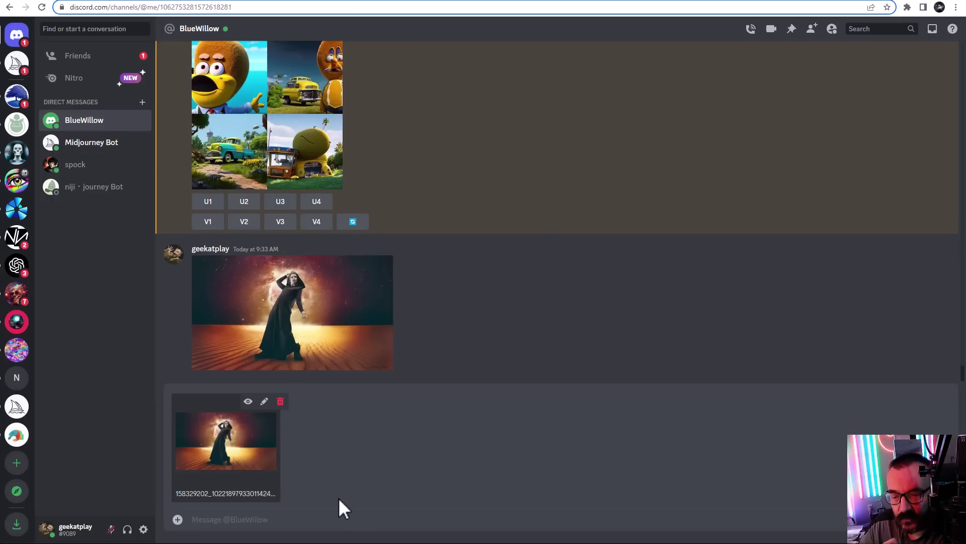
key("shift+Return")
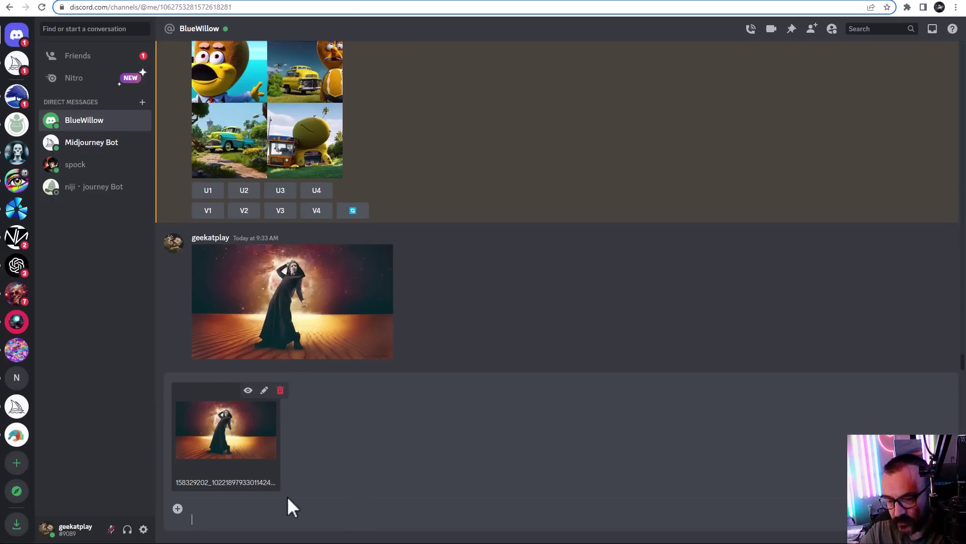
key("Return")
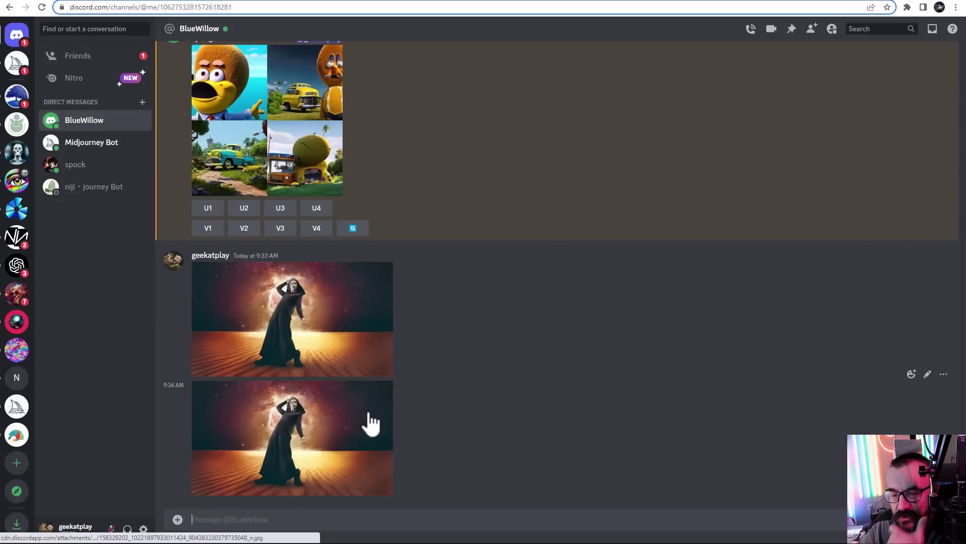
- Enlarge the newly uploaded image of the hooded woman, copy its image address, and close the enlarged view
left_click(357, 438)
right_click(486, 174)
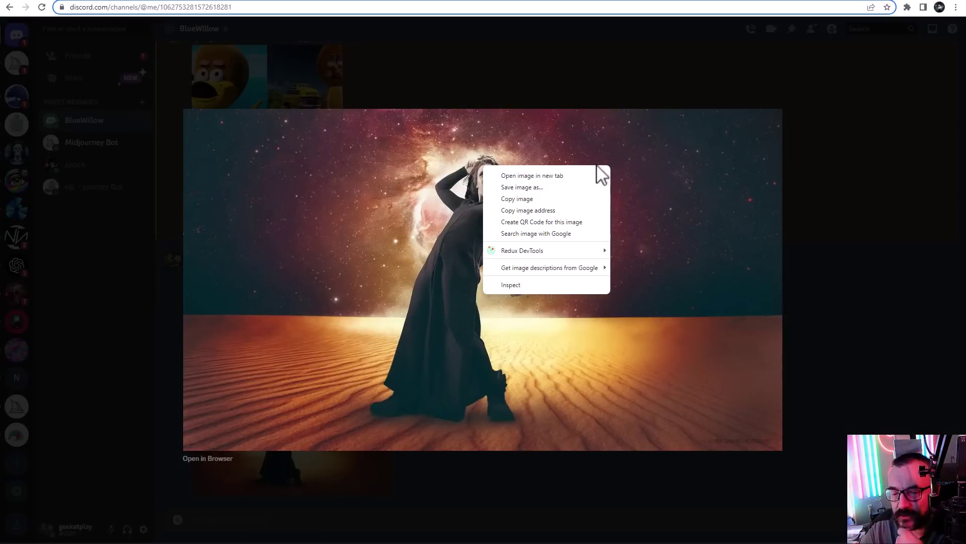
left_click(529, 211)
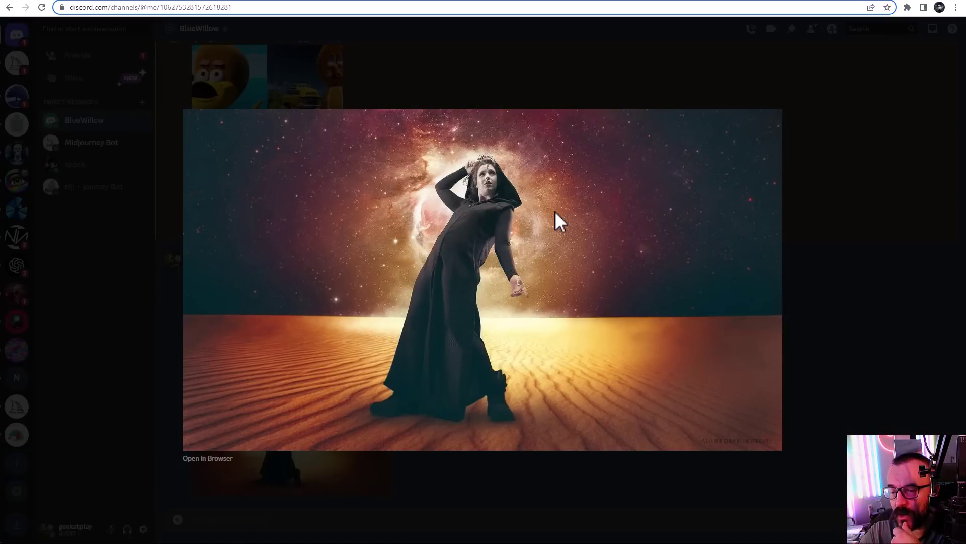
left_click(496, 484)
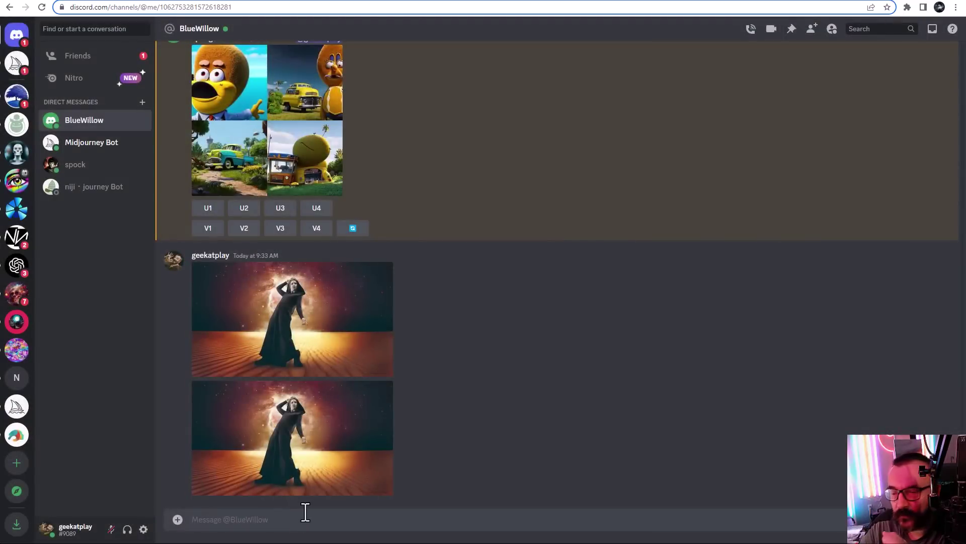
- Run an imagine prompt in BlueWillow made of the copied image address followed by "dune --ar 3:2"
type("/i")
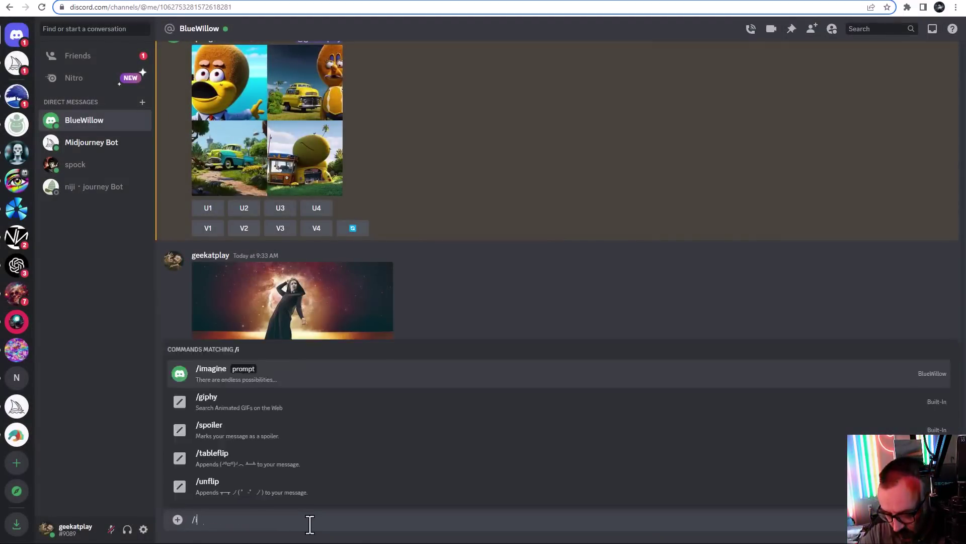
key("Return")
key("ctrl+v")
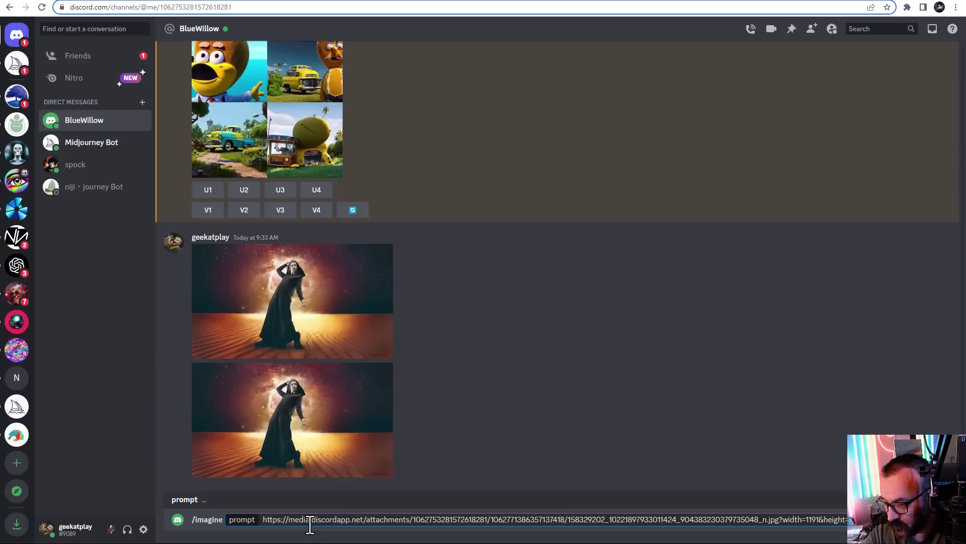
key("Return")
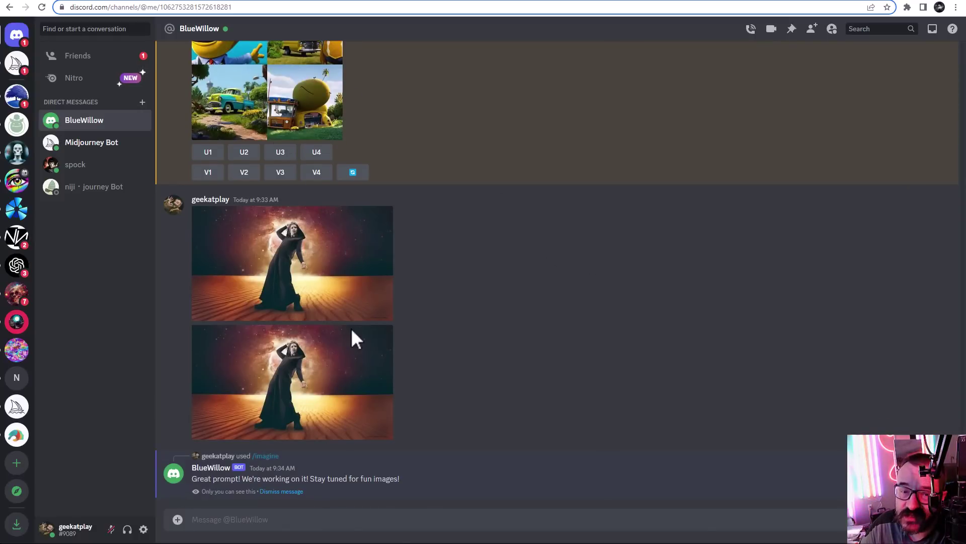
- Switch to the Midjourney Bot chat and run the settings command to show its options
scroll(385, 339, "up", 8)
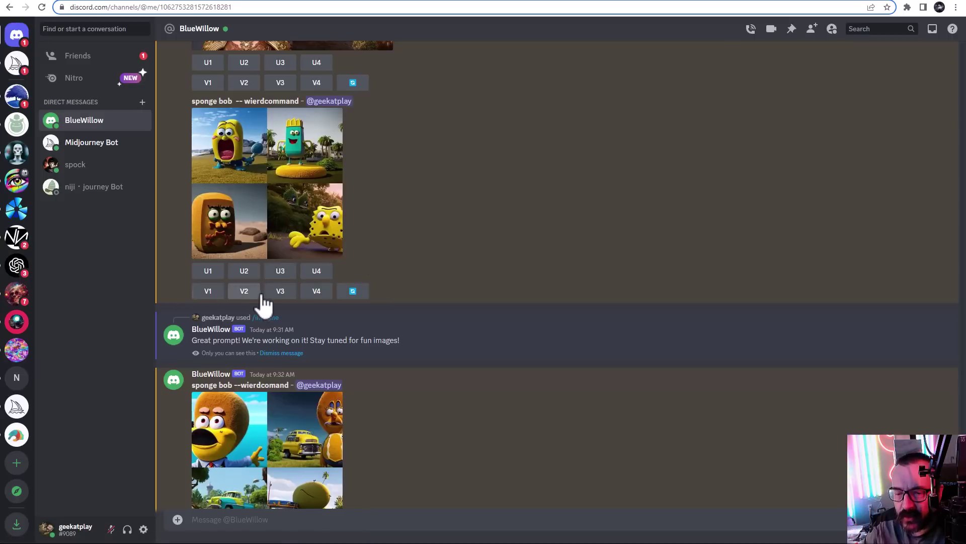
left_click(358, 2)
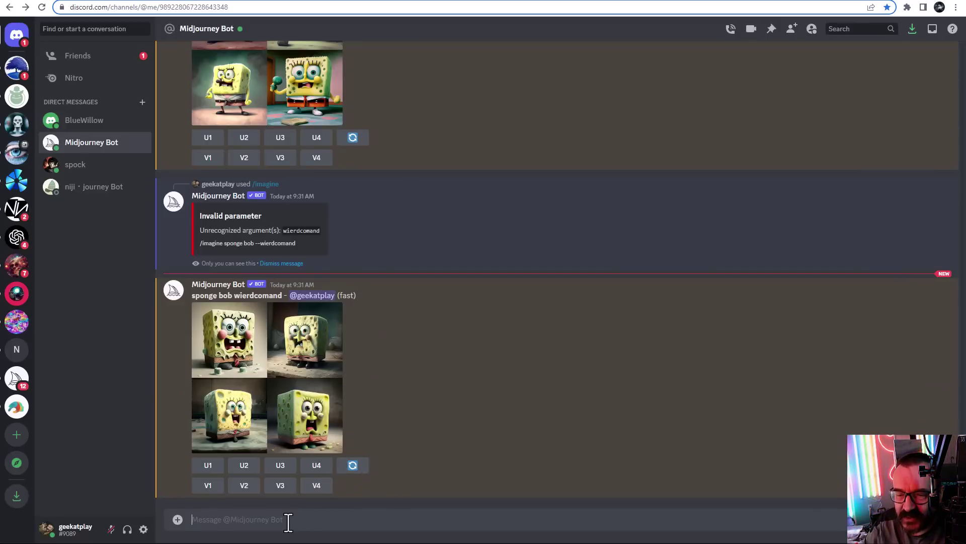
type("/set")
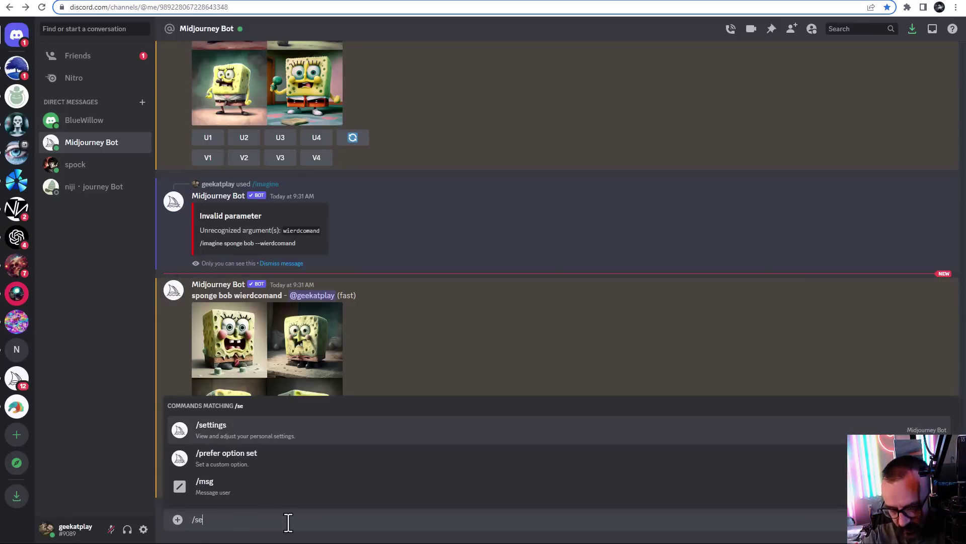
key("Tab")
key("Return")
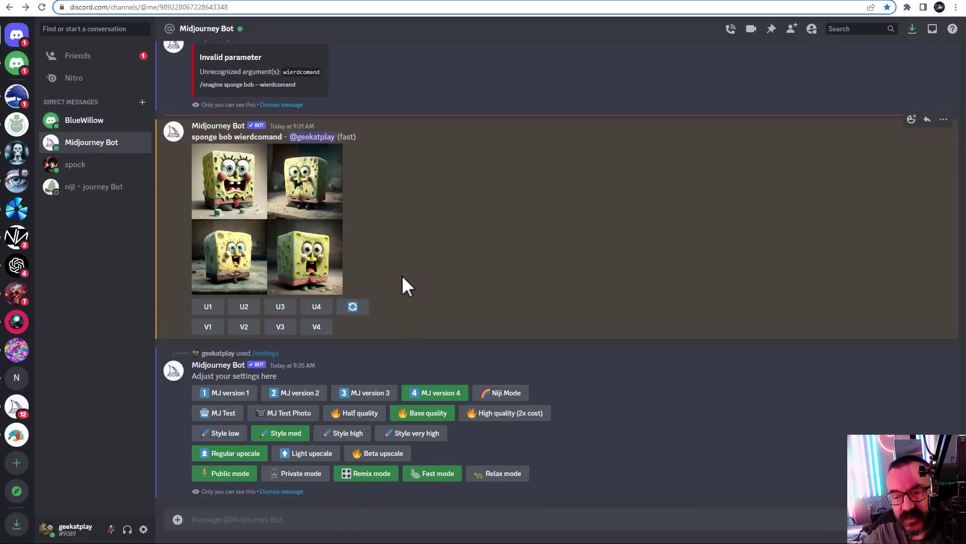
- Bring up the Remix Prompt form for image 4 of Midjourney's "sponge bob wierdcomand" grid, then dismiss it unsubmitted
left_click(314, 328)
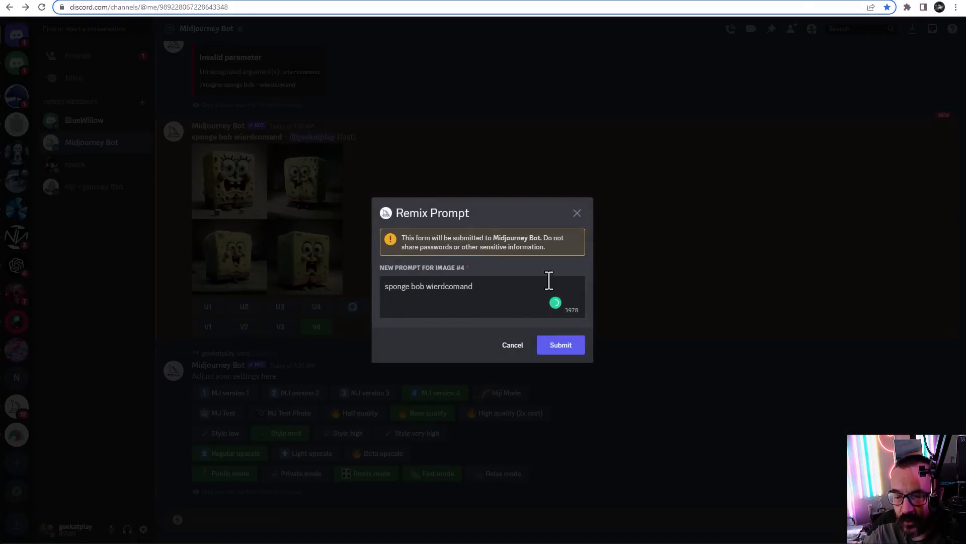
left_click(578, 213)
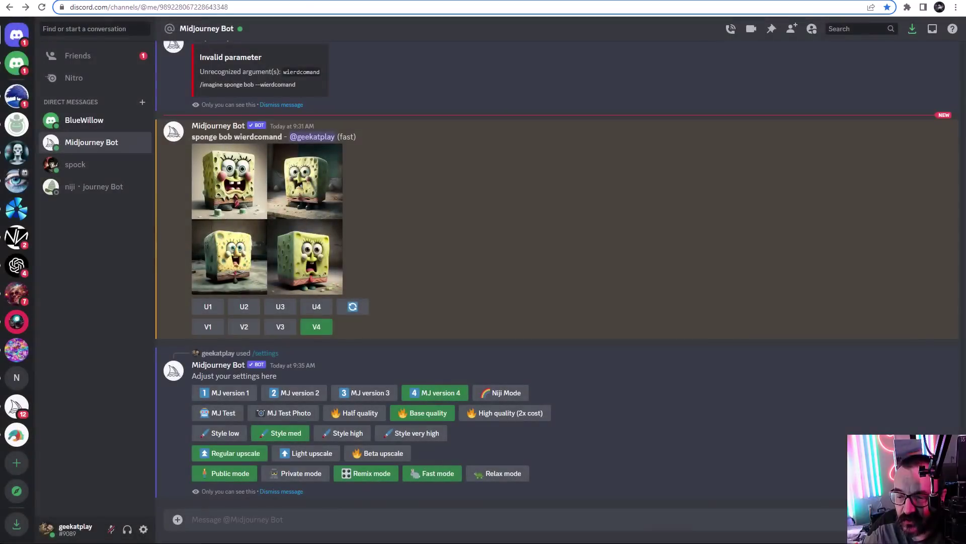
- Turn Remix mode off in Midjourney's settings and request variations of image 2 from the "sponge bob wierdcomand" grid
left_click(377, 475)
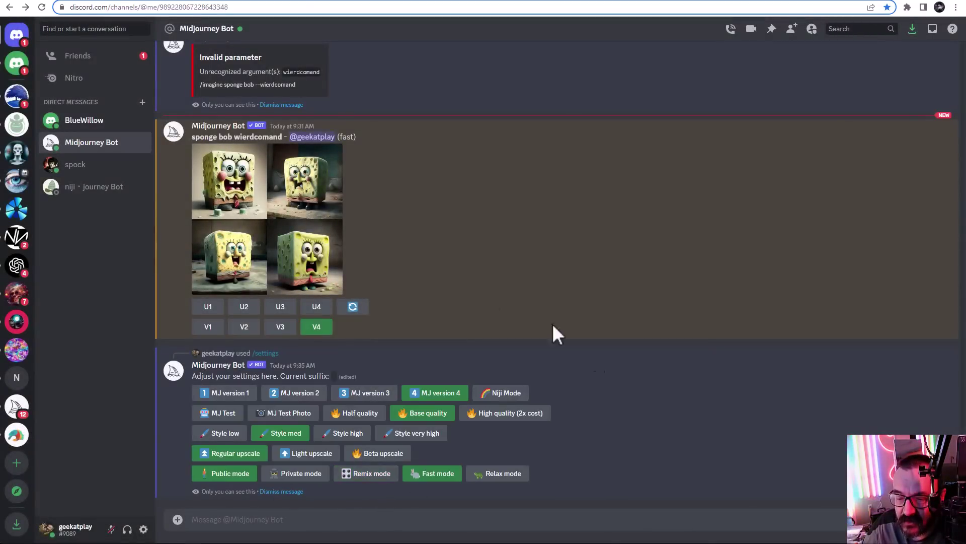
left_click(257, 329)
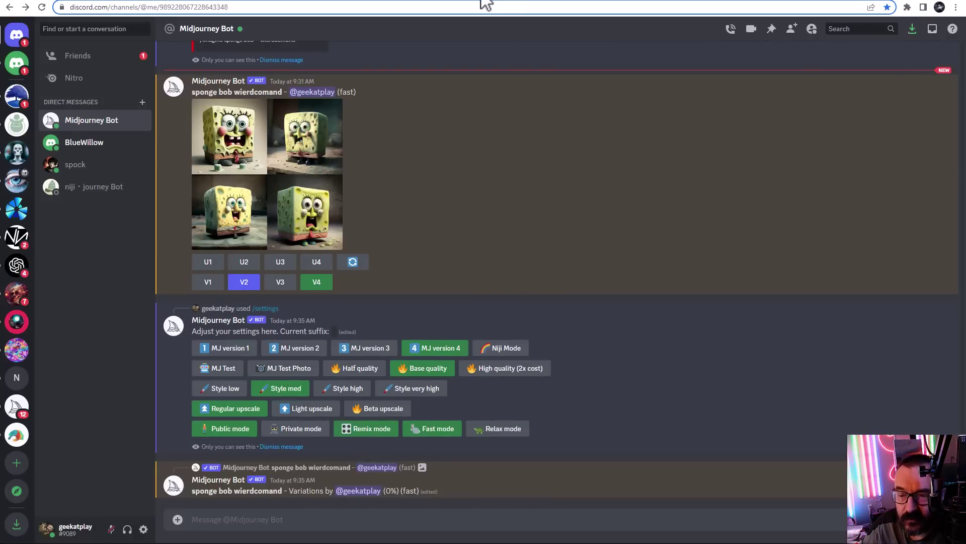
- Return to BlueWillow and request variations of image 1 from the "sponge bob --wierdcomand" grid
key("alt+Down")
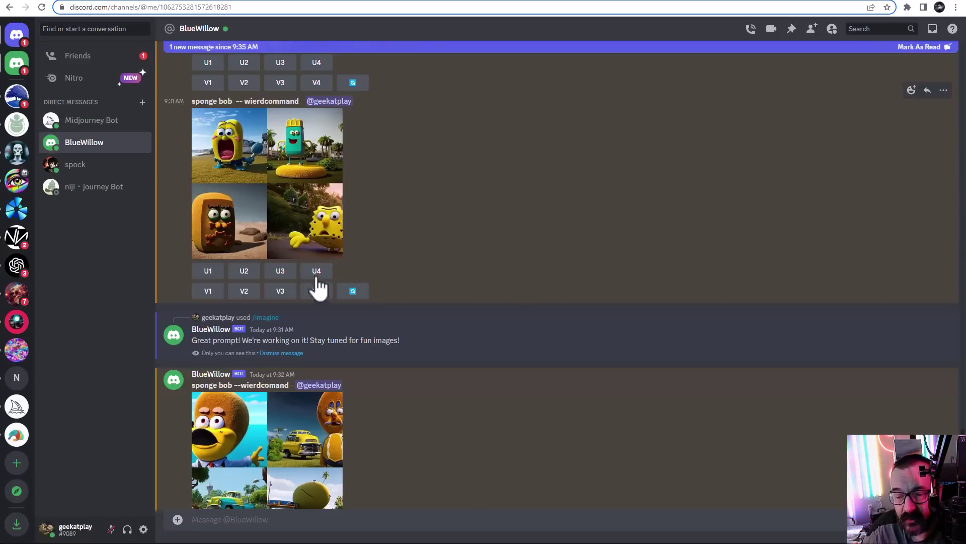
scroll(322, 299, "down", 8)
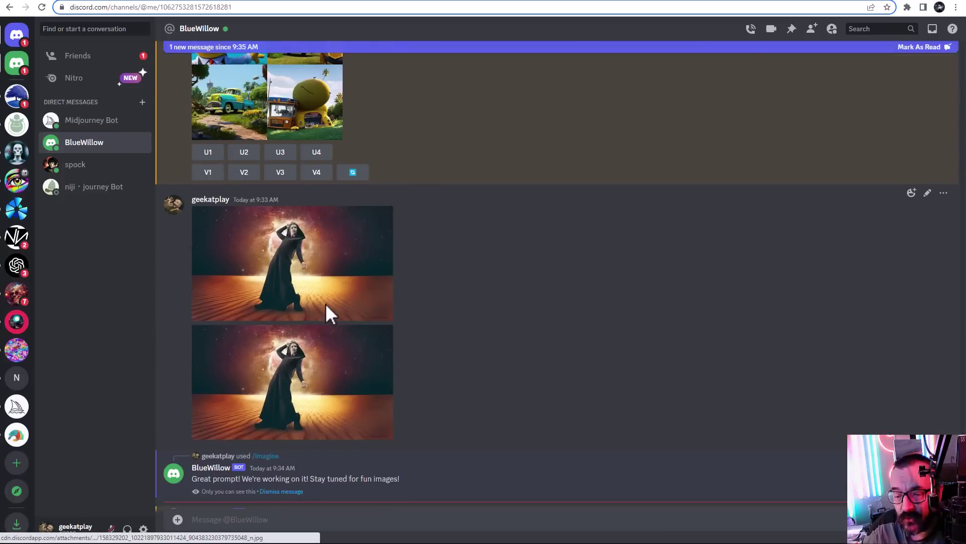
scroll(326, 307, "up", 3)
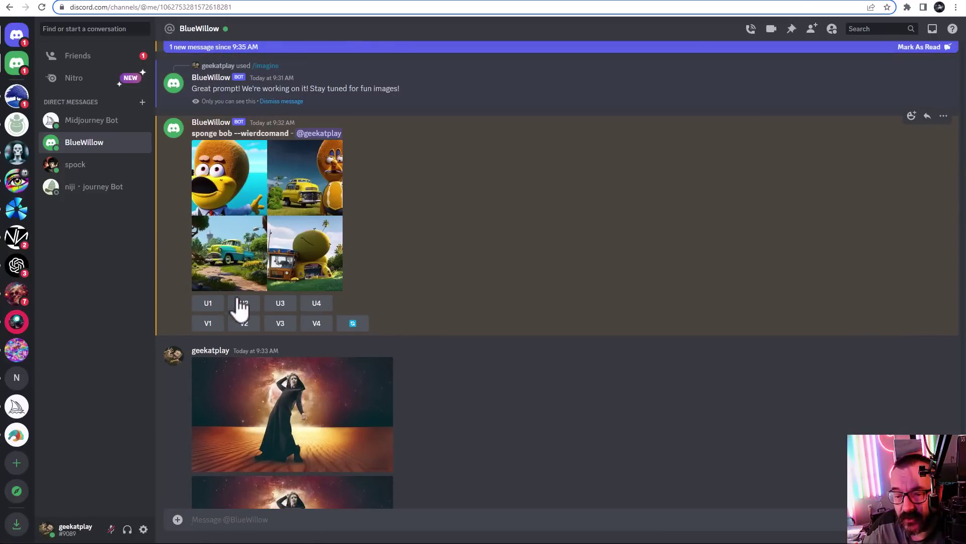
left_click(207, 323)
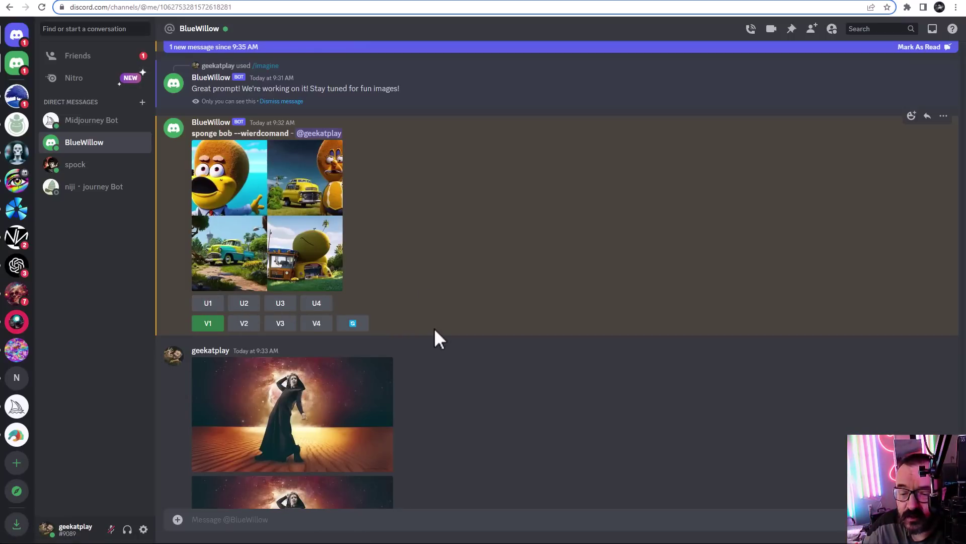
- Examine BlueWillow's result grid for the "dune --ar 3:2" image prompt enlarged, then its source image, closing each view
scroll(436, 328, "down", 5)
scroll(437, 329, "down", 1)
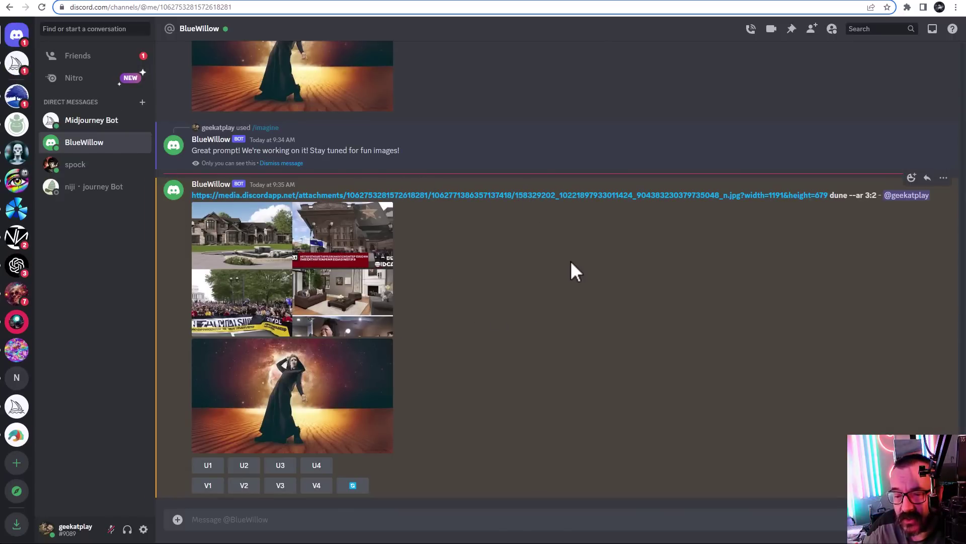
left_click(308, 275)
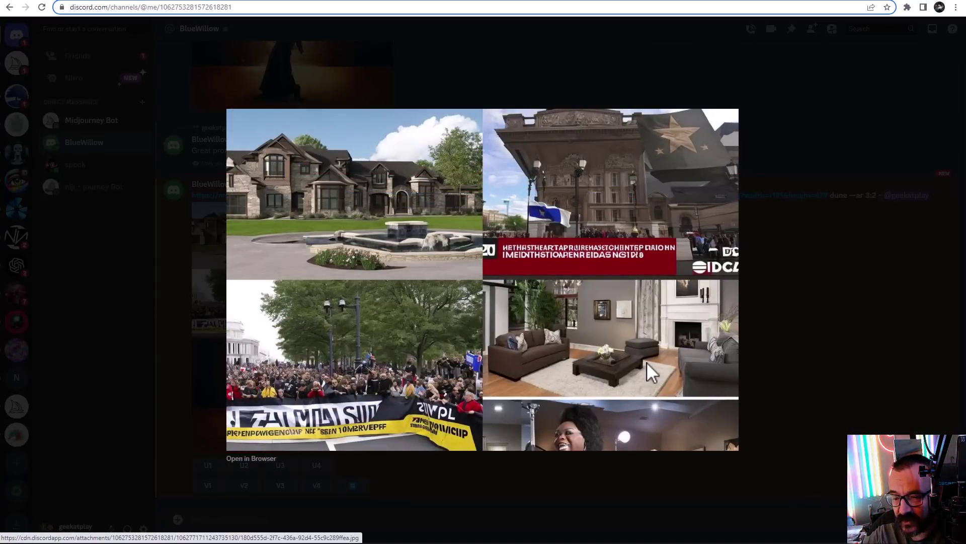
left_click(857, 263)
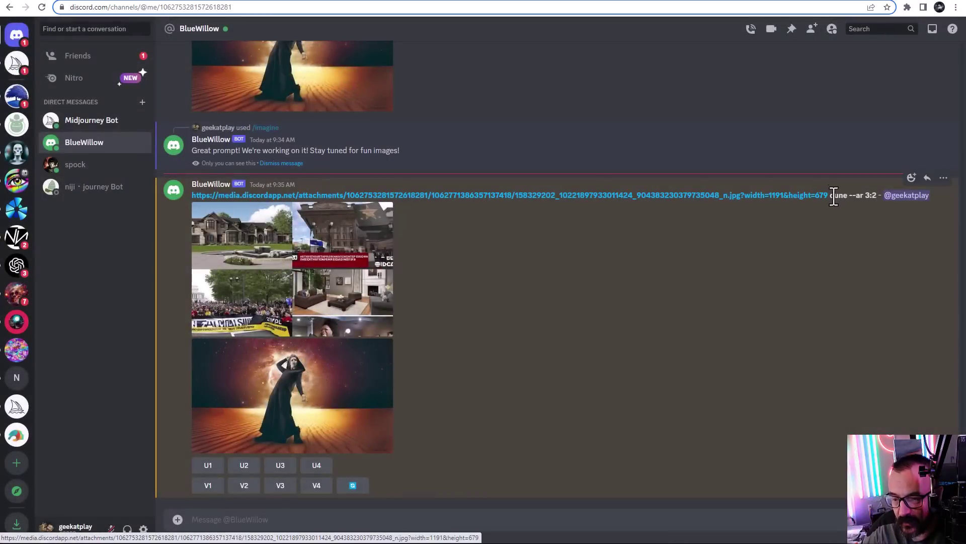
left_click(288, 397)
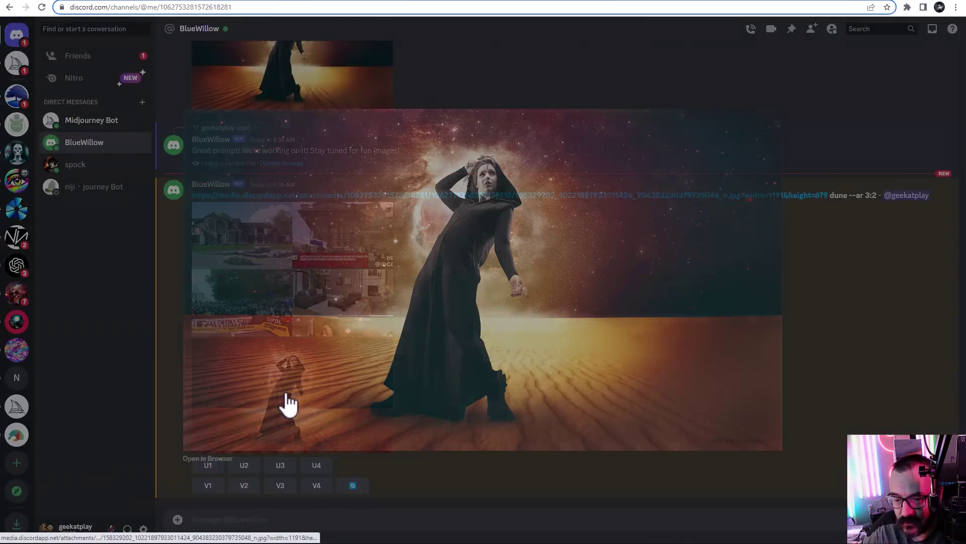
left_click(841, 292)
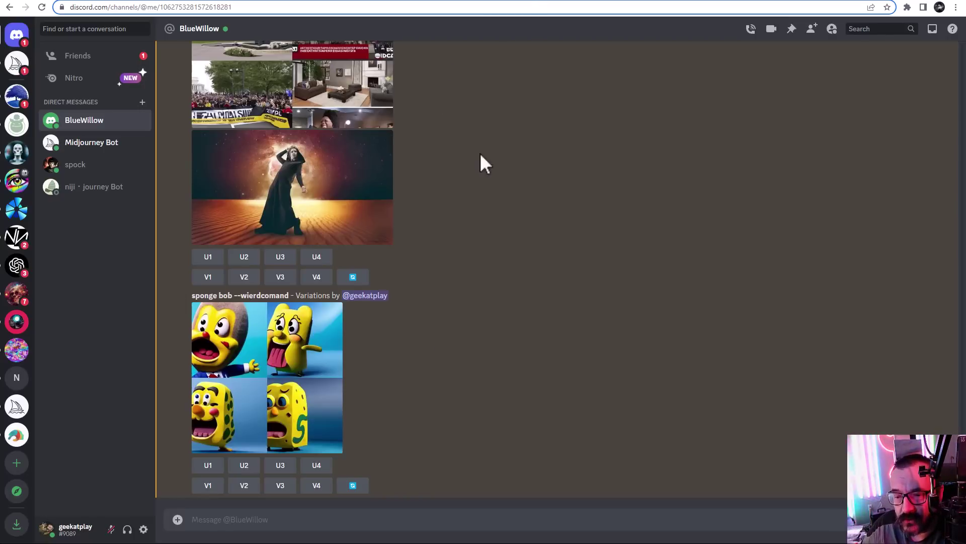
scroll(473, 201, "up", 2)
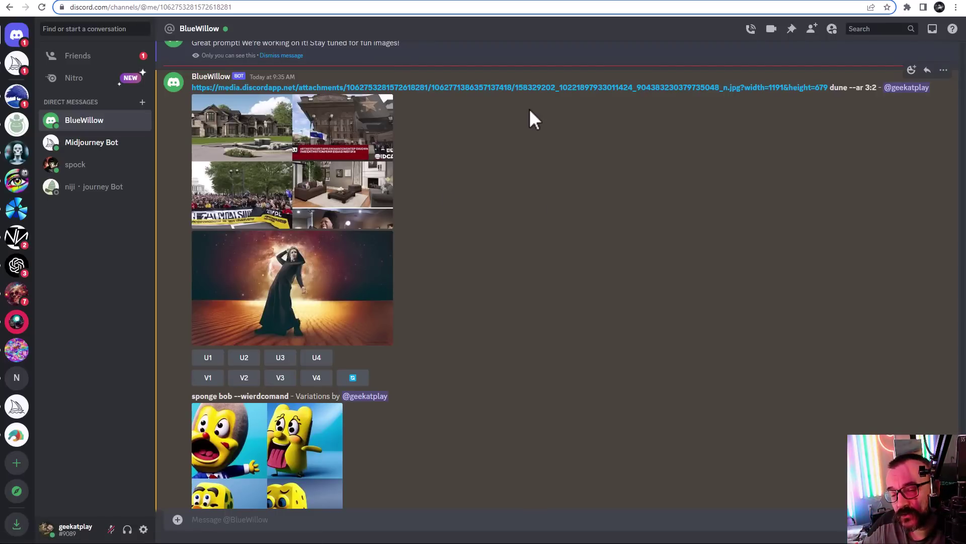
scroll(491, 175, "down", 2)
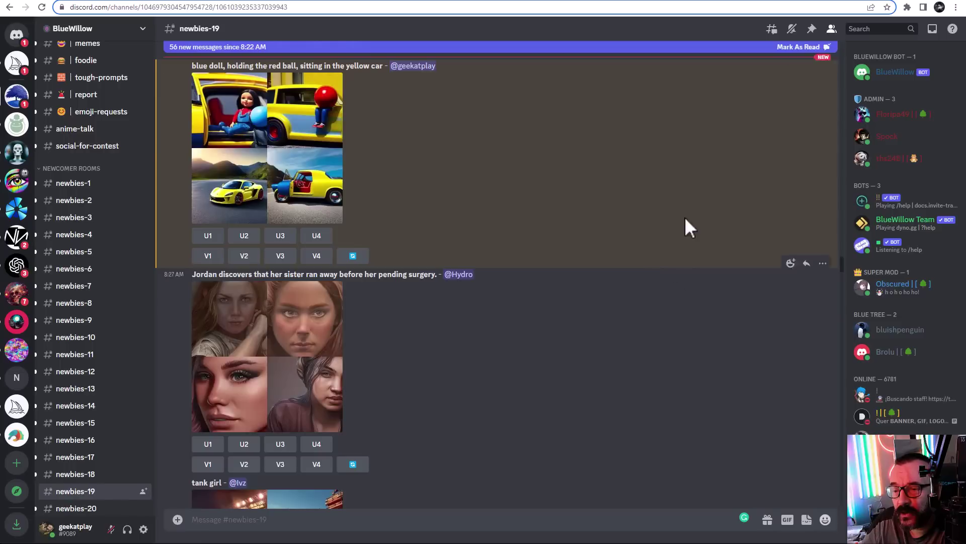
- Return to the BlueWillow server, open its announcements channel and look back through the earlier competition posts
key("alt+Left")
scroll(95, 282, "up", 10)
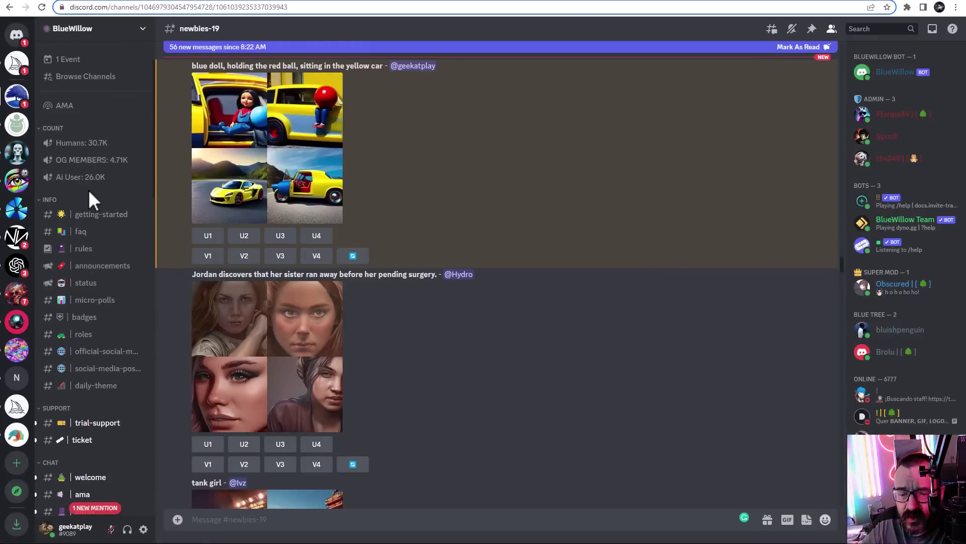
left_click(104, 266)
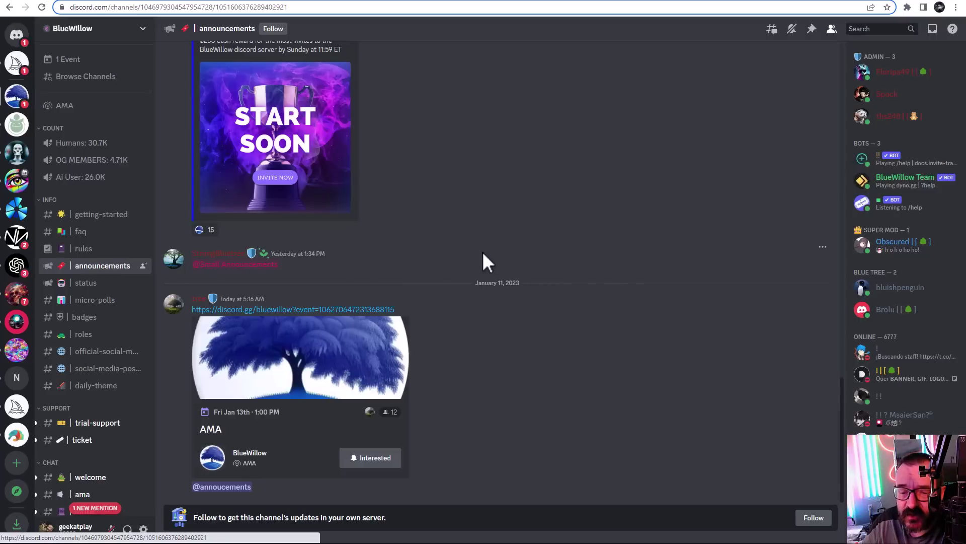
scroll(419, 244, "up", 10)
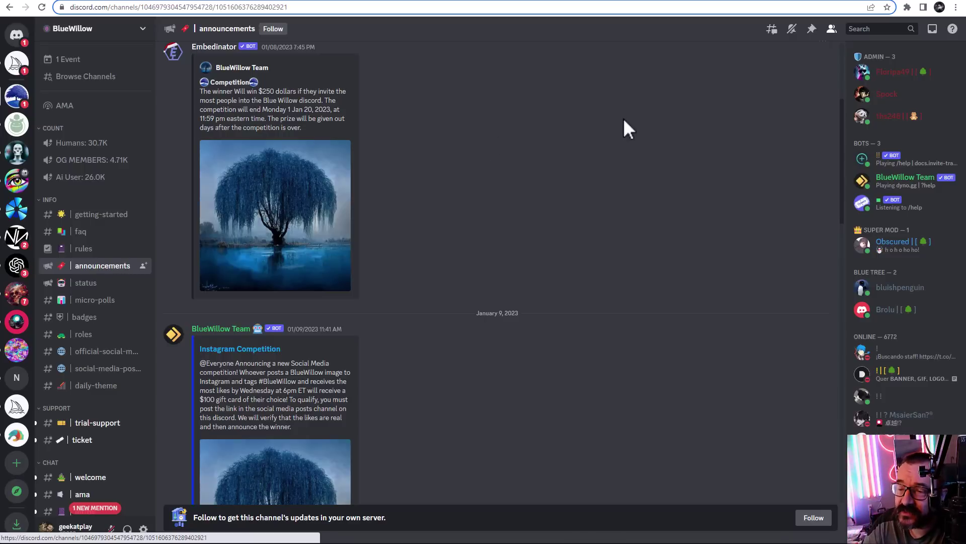
- Switch to the bluewillow.ai website and view its How It Works section
left_click(771, 2)
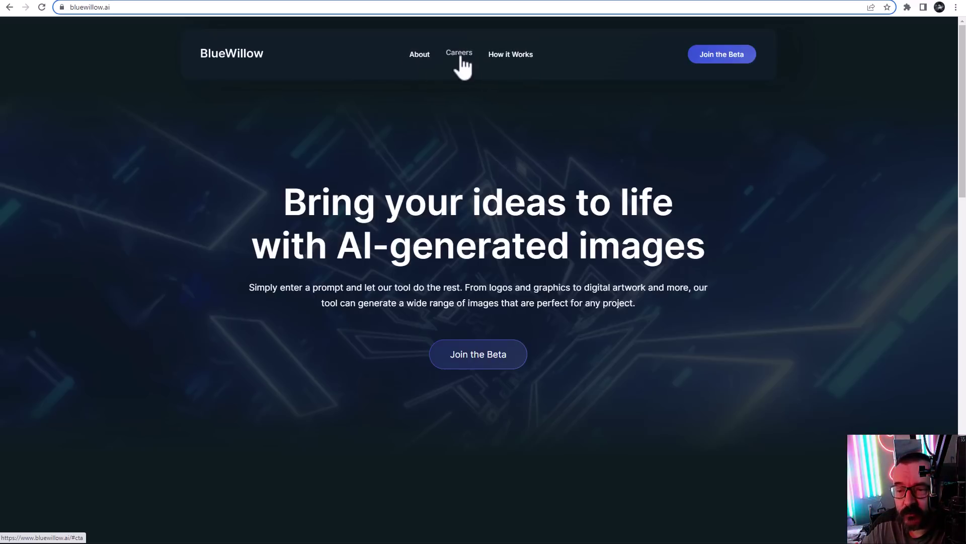
left_click(510, 54)
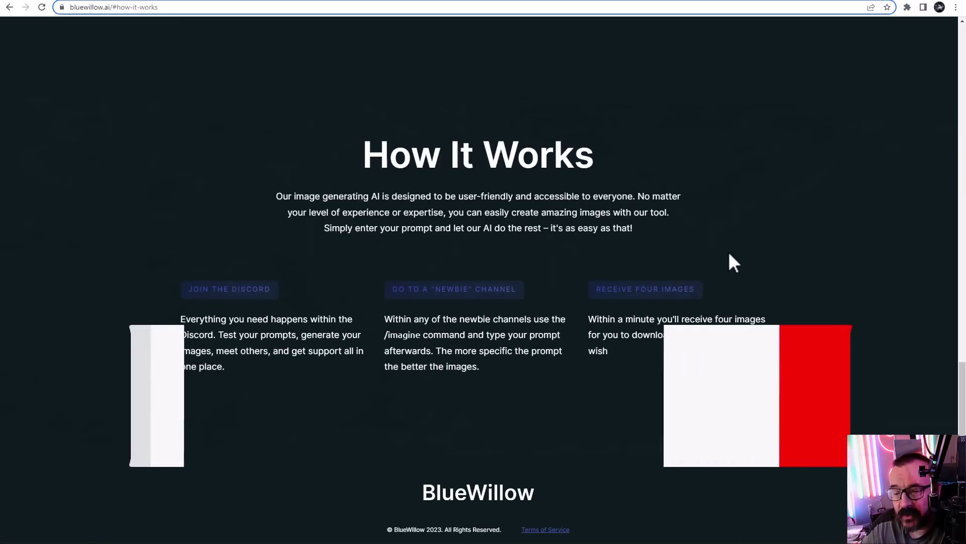